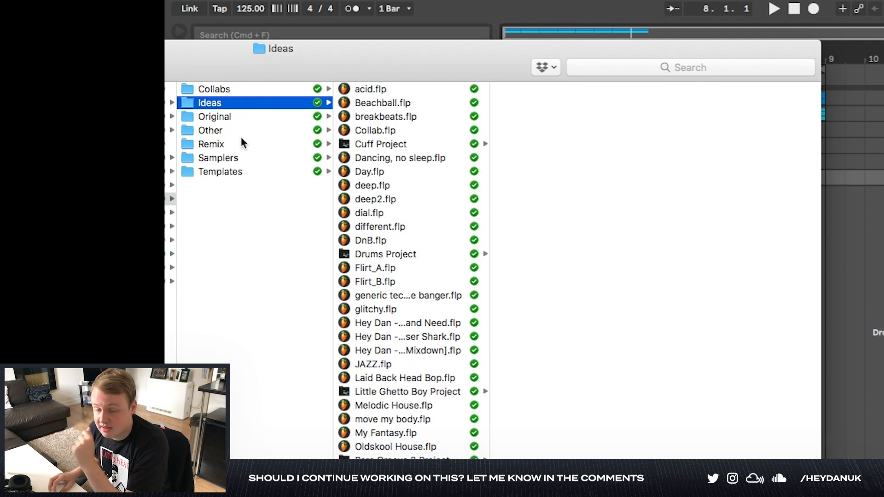
Look through the project files in the Ideas folder
{"action": "scroll", "coordinate": [410, 339], "scroll_direction": "down", "scroll_amount": 5}
{"action": "scroll", "coordinate": [408, 173], "scroll_direction": "up", "scroll_amount": 2}
{"action": "scroll", "coordinate": [407, 171], "scroll_direction": "up", "scroll_amount": 3}
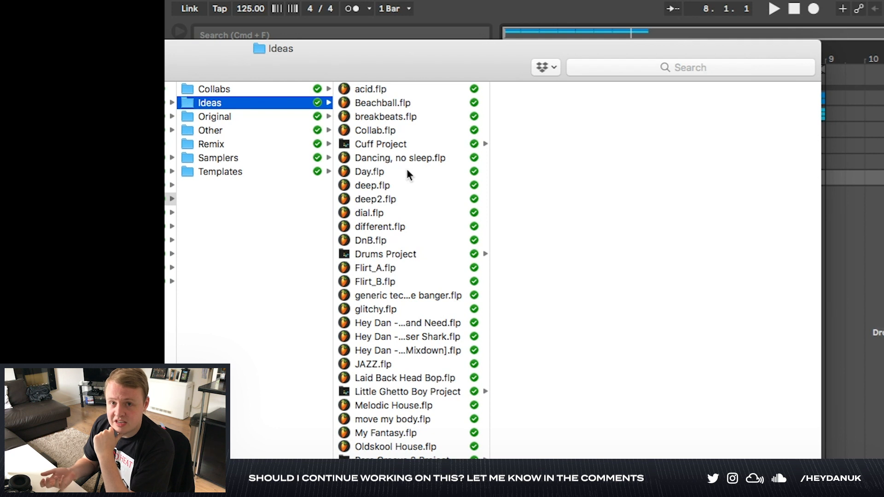
{"action": "scroll", "coordinate": [407, 174], "scroll_direction": "down", "scroll_amount": 5}
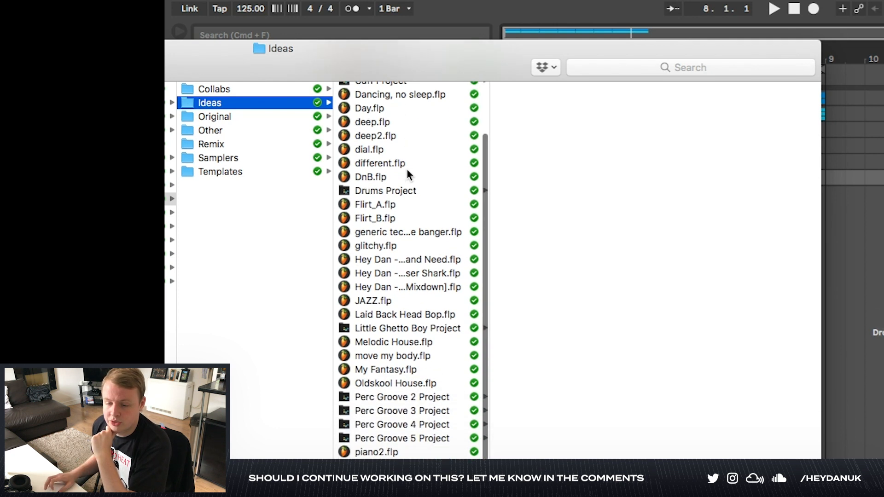
{"action": "scroll", "coordinate": [393, 215], "scroll_direction": "up", "scroll_amount": 5}
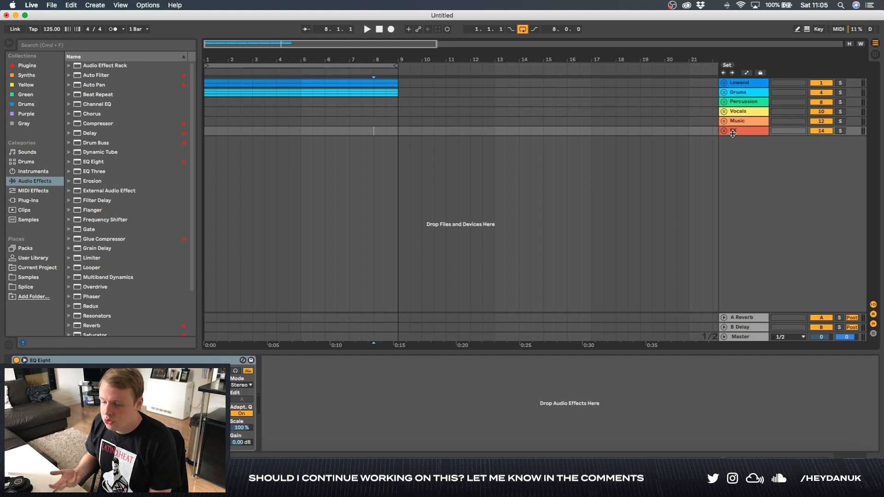
Inspect the Ozone 8 mastering plugin on the Master track and its global presets, leaving the settings as they are
{"action": "left_click", "coordinate": [741, 338]}
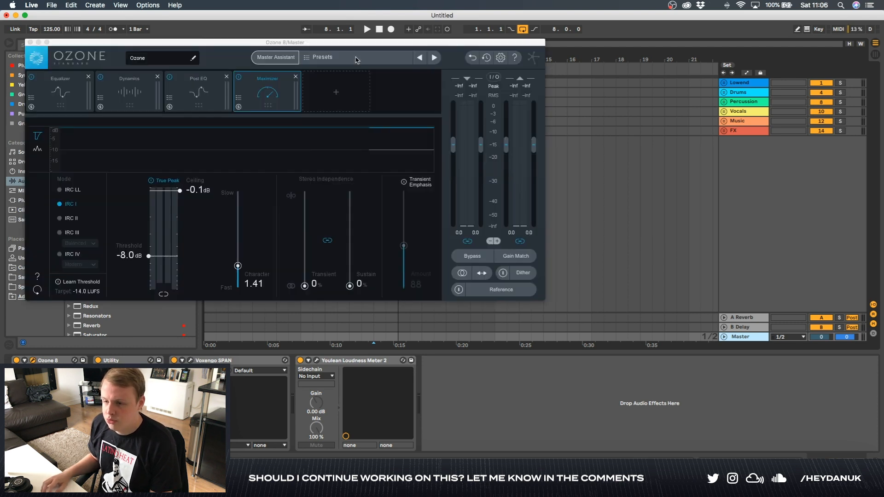
{"action": "left_click", "coordinate": [318, 57]}
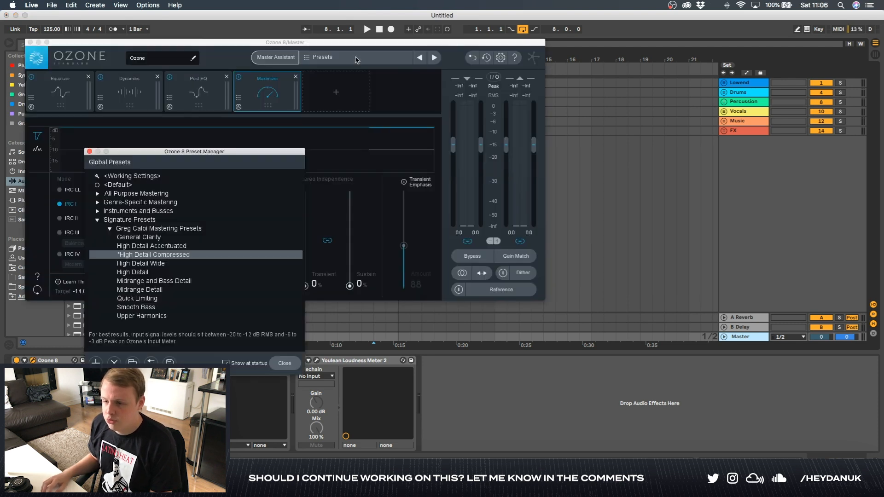
{"action": "left_click", "coordinate": [292, 365]}
{"action": "left_click", "coordinate": [30, 43]}
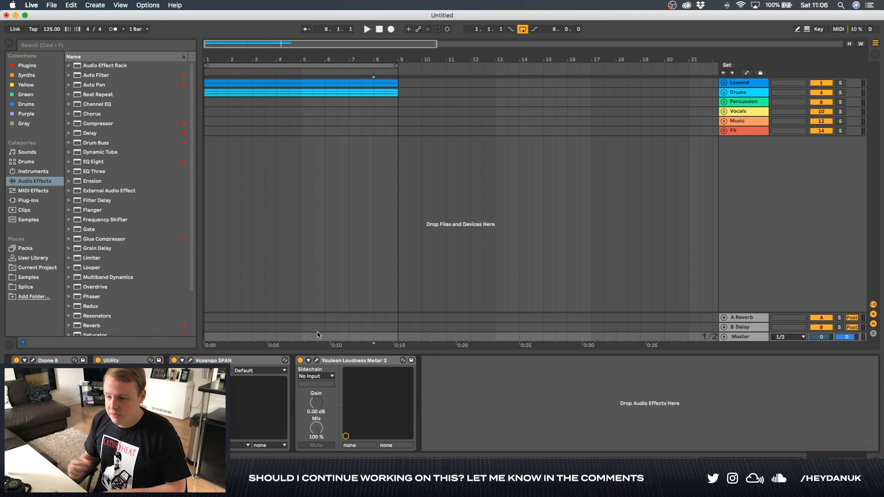
Inspect the Voxengo SPAN analyzer and the Youlean Loudness Meter 2 on the Master track
{"action": "key", "text": "alt+super+p"}
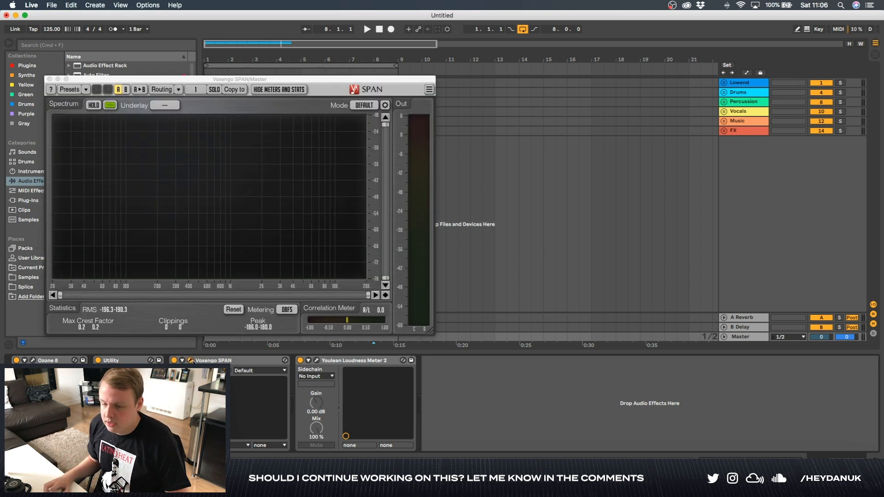
{"action": "left_click", "coordinate": [50, 80]}
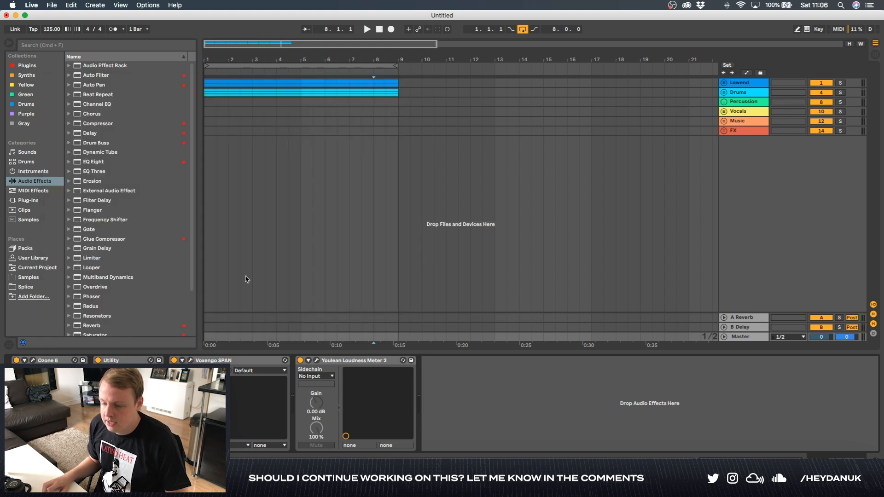
{"action": "left_click", "coordinate": [317, 361]}
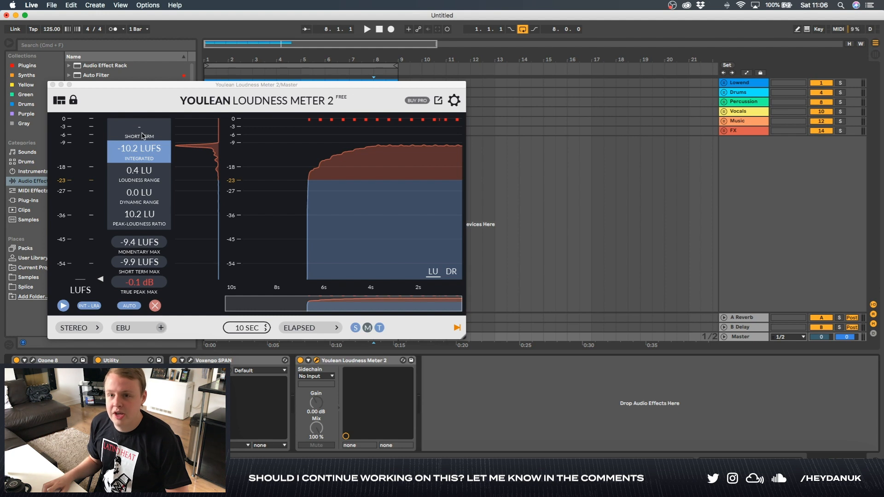
Review the device chains on the Lowend, Drums, Percussion and Vocals groups
{"action": "left_click", "coordinate": [734, 85]}
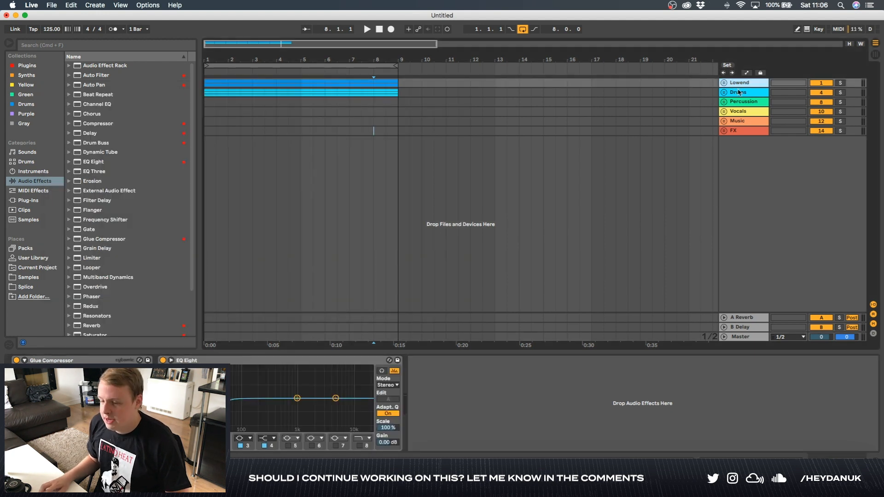
{"action": "left_click", "coordinate": [738, 92]}
{"action": "left_click", "coordinate": [745, 102]}
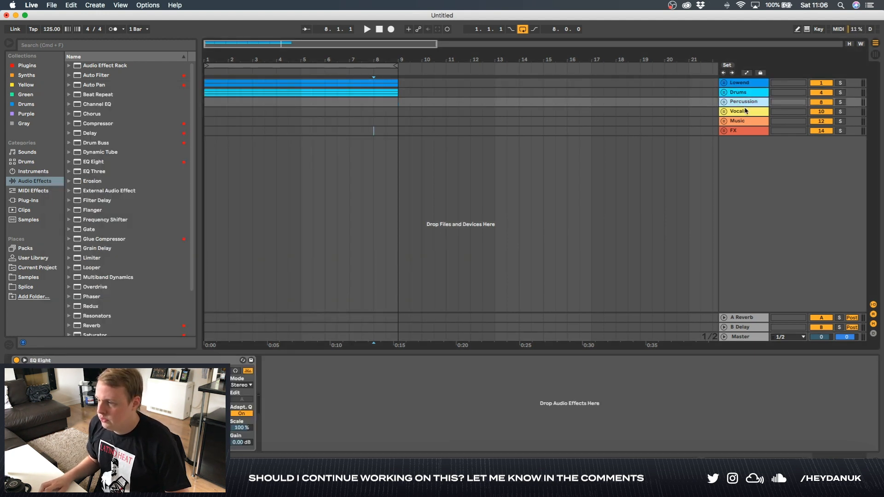
{"action": "left_click", "coordinate": [746, 111]}
Review the tracks inside the Lowend and Drums groups and the devices on the Drums group
{"action": "left_click", "coordinate": [726, 83]}
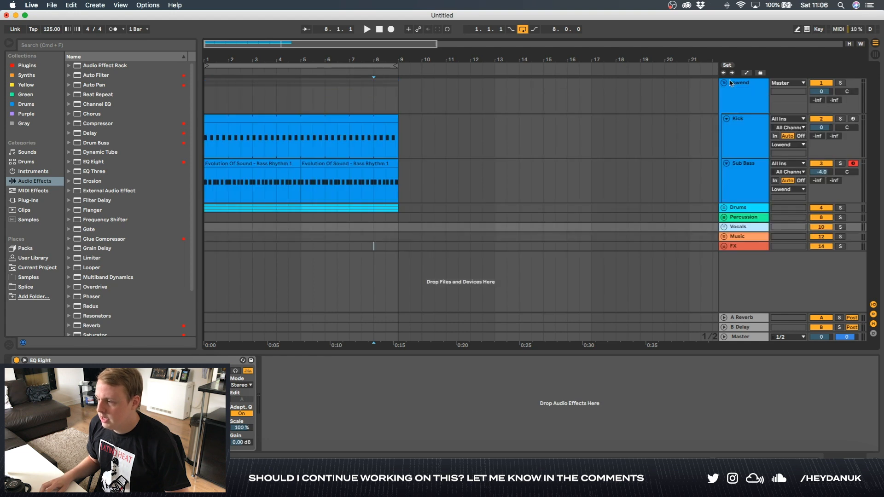
{"action": "left_click", "coordinate": [724, 83]}
{"action": "left_click", "coordinate": [724, 92]}
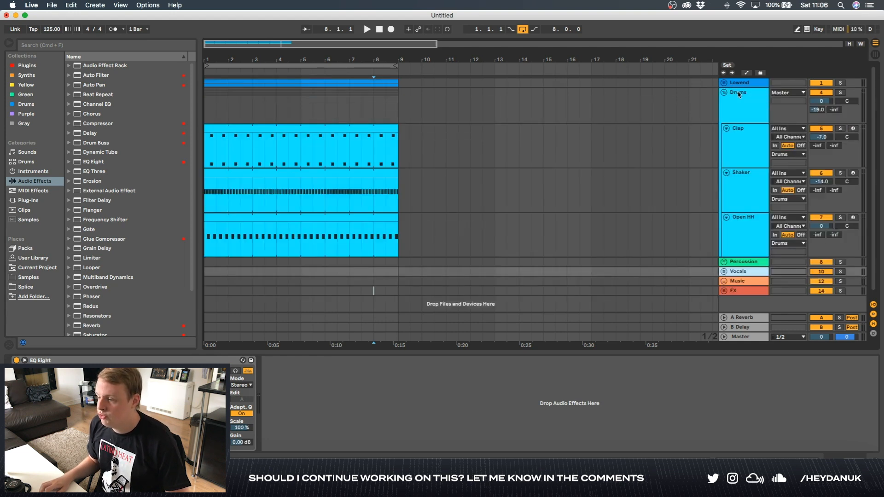
{"action": "left_click", "coordinate": [738, 98]}
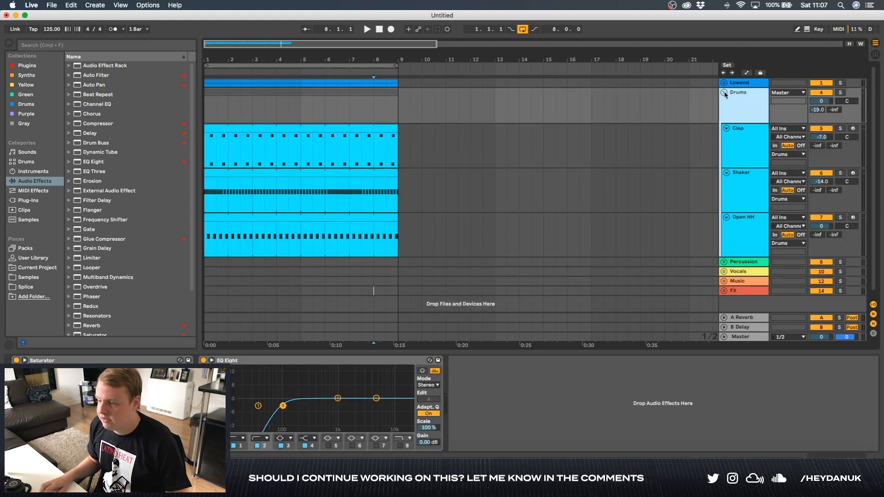
{"action": "left_click", "coordinate": [725, 92]}
Review the devices on the Percussion, Vocals, Music and FX groups
{"action": "left_click", "coordinate": [735, 101]}
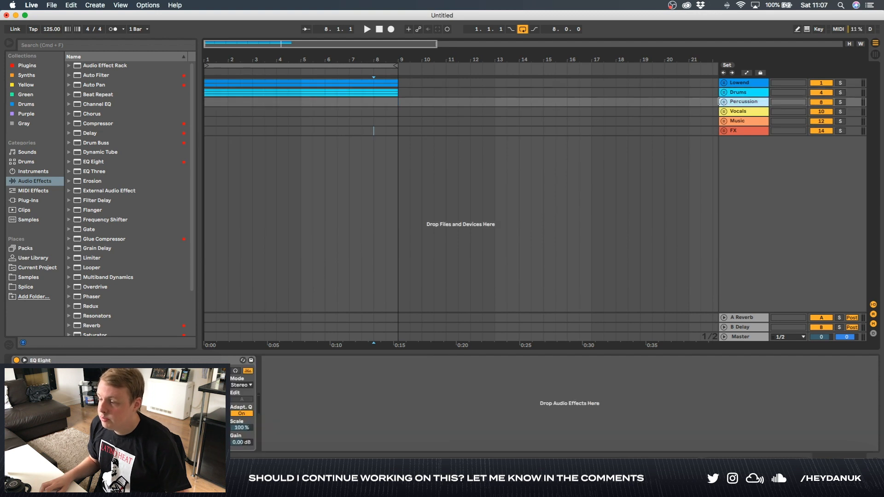
{"action": "left_click", "coordinate": [749, 113]}
{"action": "left_click", "coordinate": [748, 122]}
{"action": "left_click", "coordinate": [747, 130]}
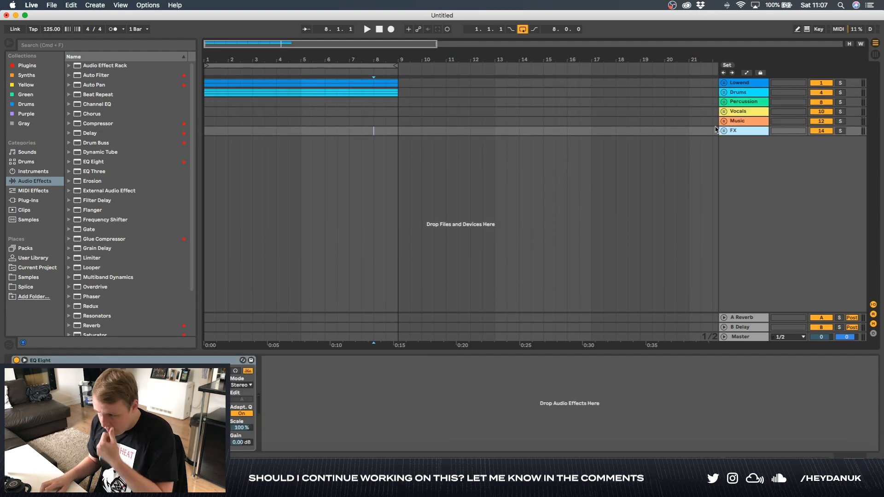
Unfold all the groups and inspect the devices on the Kick and Sub Bass tracks
{"action": "left_click", "coordinate": [725, 93]}
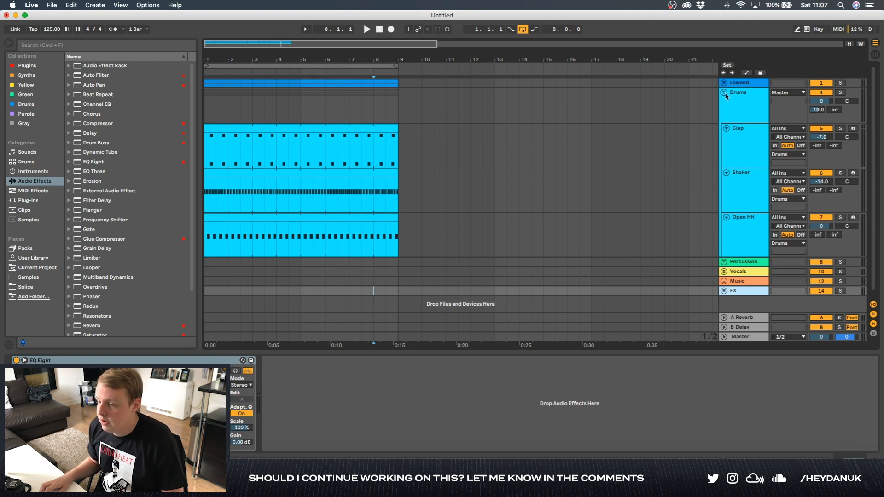
{"action": "left_click", "coordinate": [724, 93]}
{"action": "left_click", "coordinate": [725, 83], "text": "alt"}
{"action": "left_click", "coordinate": [737, 134]}
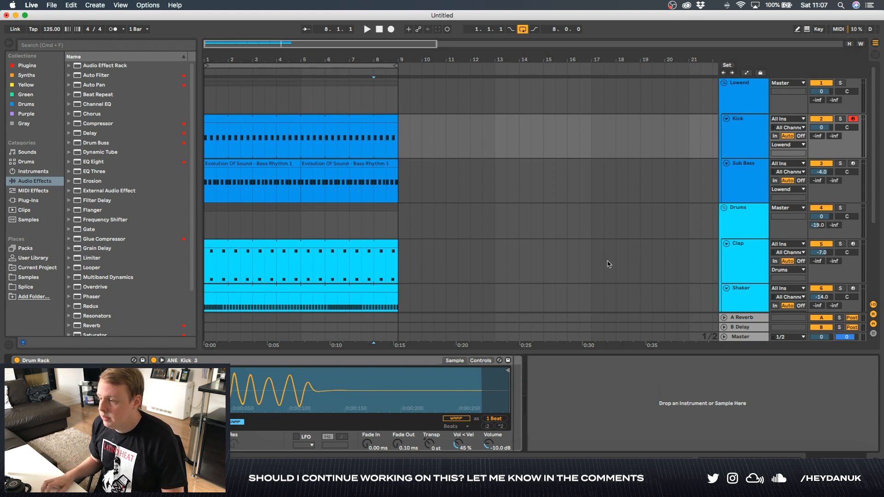
{"action": "left_click", "coordinate": [728, 201]}
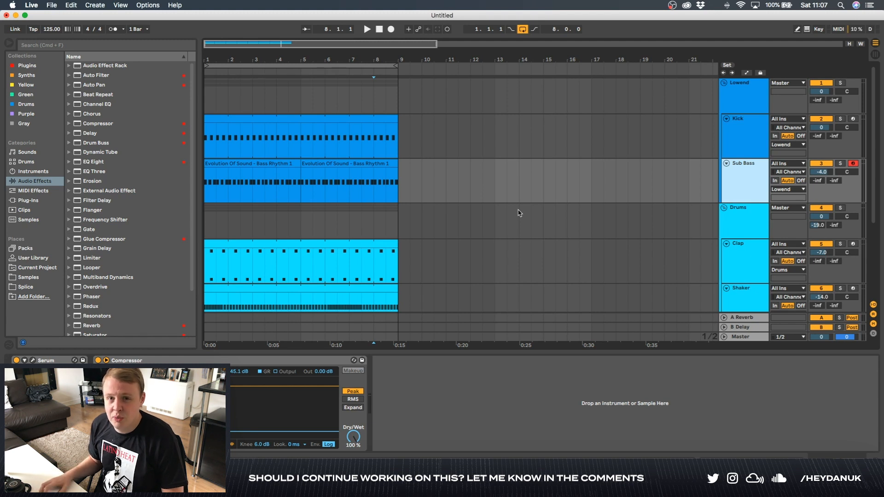
Clear all clips from the arrangement and delete the Lowend and Drums groups
{"action": "key", "text": "alt+super+u"}
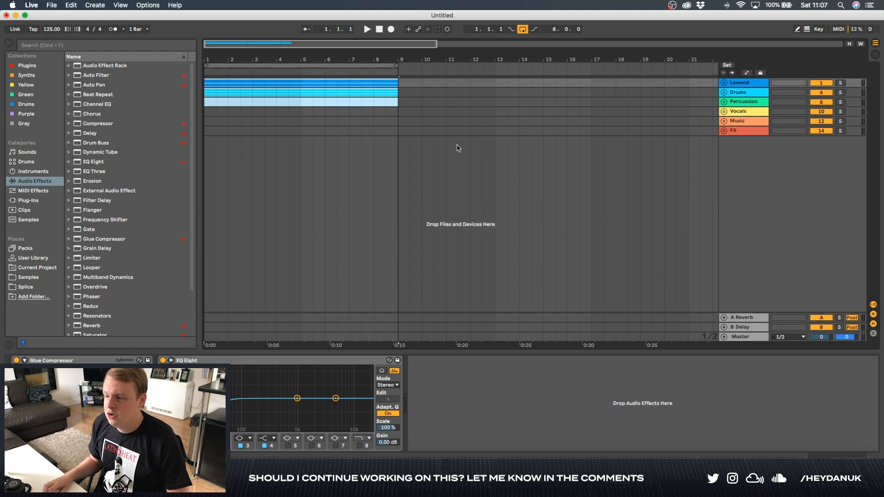
{"action": "left_click", "coordinate": [519, 111]}
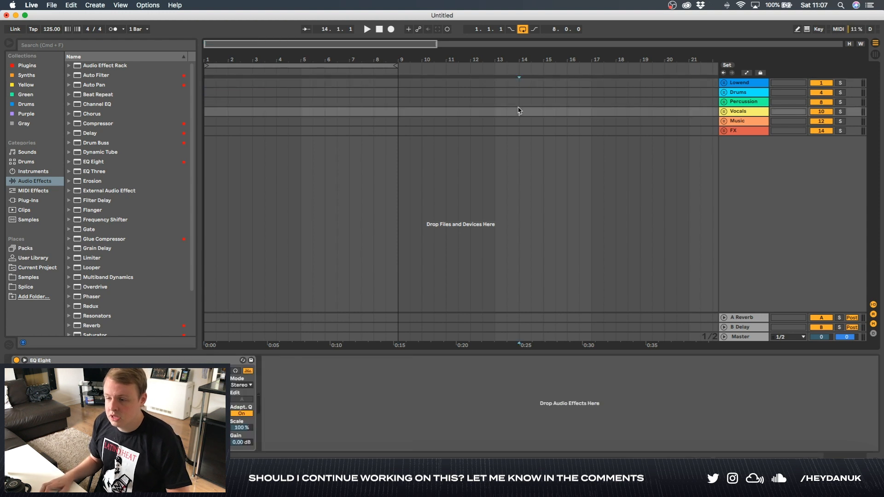
{"action": "left_click", "coordinate": [742, 92], "text": "shift"}
{"action": "key", "text": "Delete"}
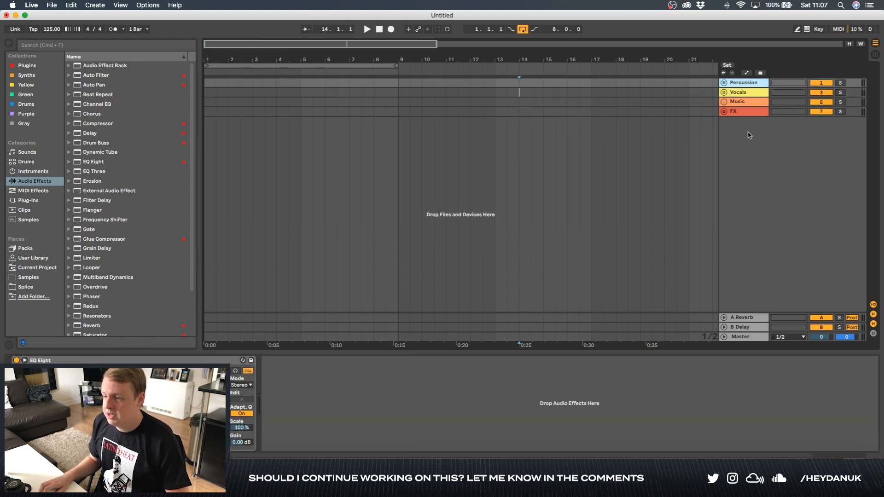
{"action": "left_click", "coordinate": [750, 114]}
{"action": "left_click", "coordinate": [748, 102]}
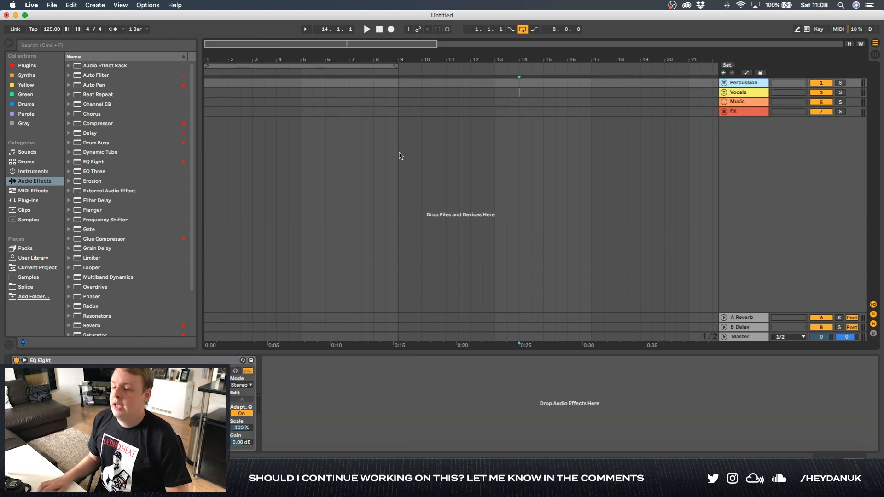
{"action": "left_click_drag", "start_coordinate": [399, 154], "coordinate": [178, 154]}
{"action": "left_click", "coordinate": [384, 147]}
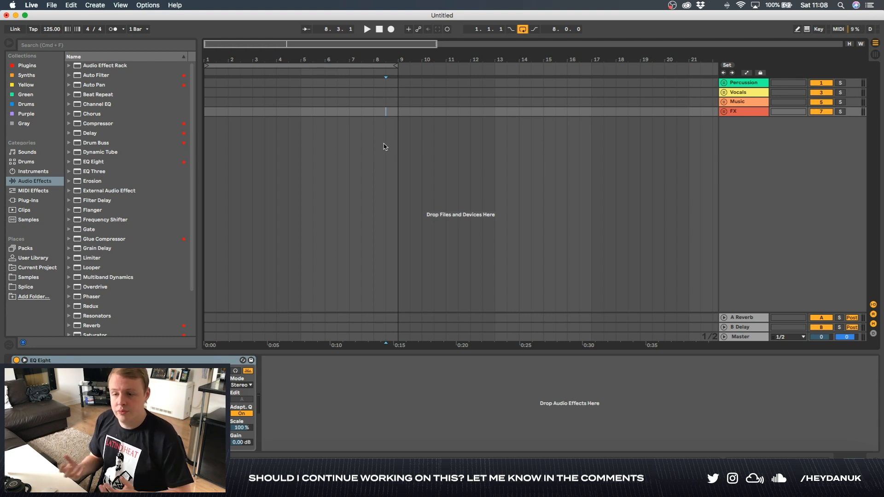
Load Serum from the Synths collection onto a new MIDI track
{"action": "left_click", "coordinate": [31, 67]}
{"action": "left_click", "coordinate": [32, 75]}
{"action": "double_click", "coordinate": [124, 133]}
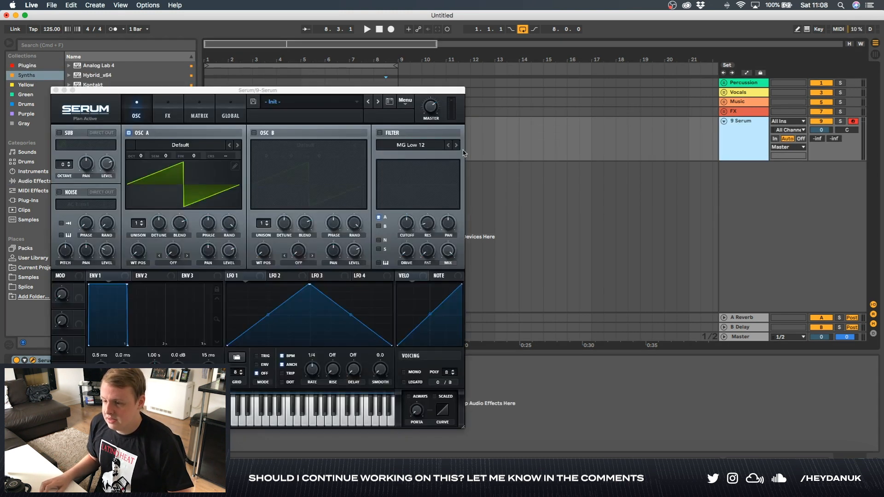
Load the BA - 7th Heaven preset from Serum's Deceiver Vol 2 bank
{"action": "left_click", "coordinate": [318, 102]}
{"action": "mouse_move", "coordinate": [378, 129]}
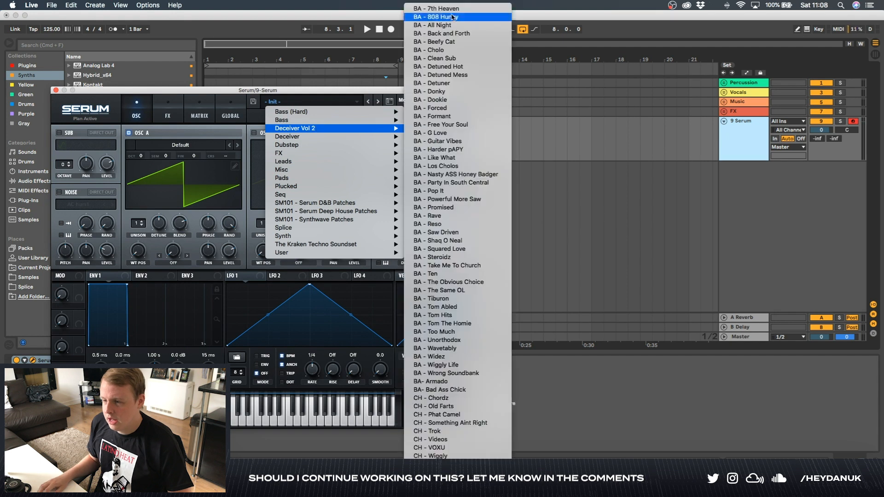
{"action": "left_click", "coordinate": [426, 15]}
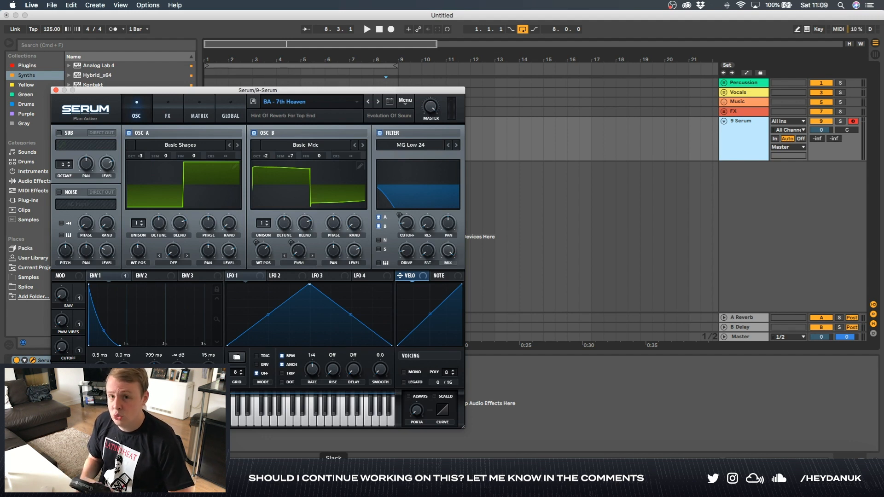
Audition the following bass presets one after another until BA - Like What is loaded
{"action": "left_click", "coordinate": [378, 102]}
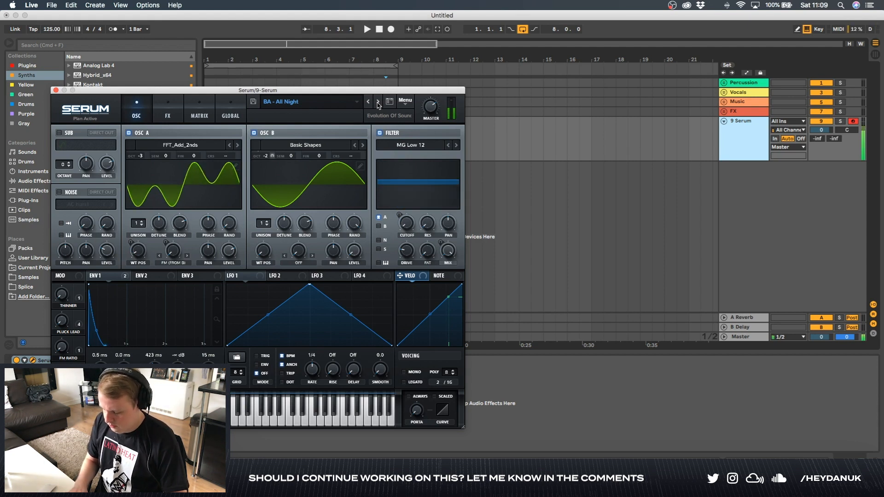
{"action": "left_click", "coordinate": [377, 101]}
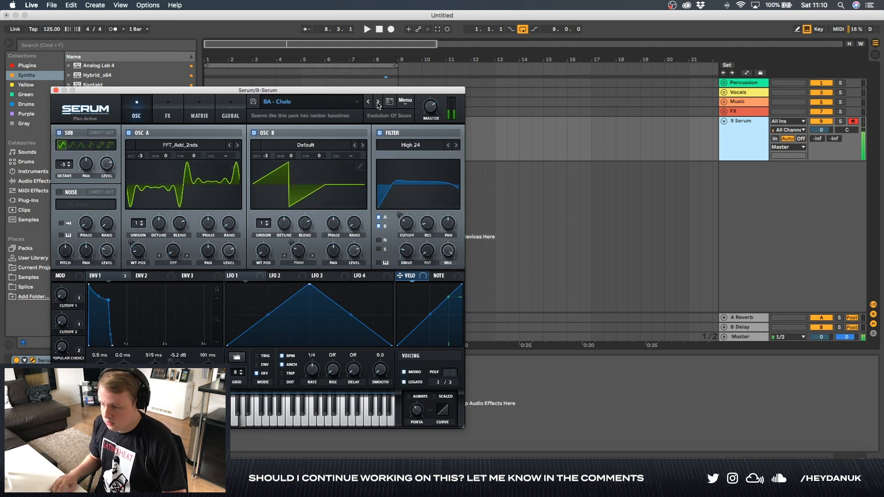
{"action": "left_click", "coordinate": [378, 102]}
{"action": "left_click", "coordinate": [378, 102]}
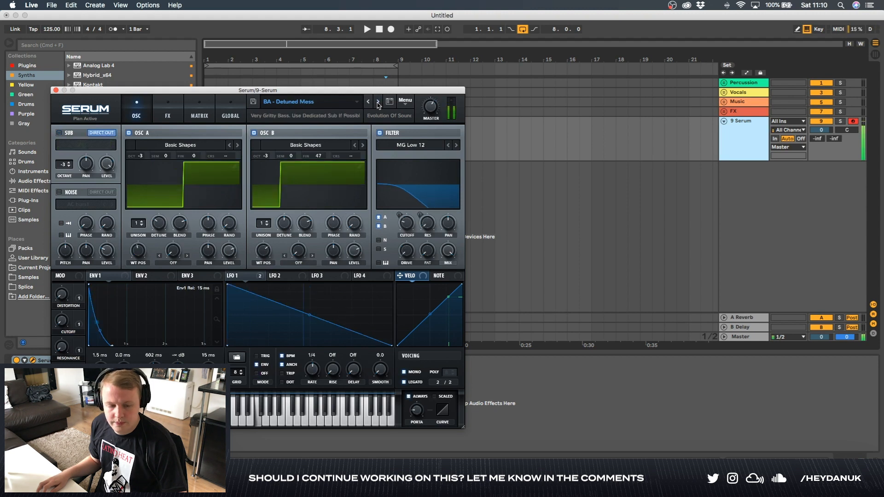
{"action": "left_click", "coordinate": [378, 102]}
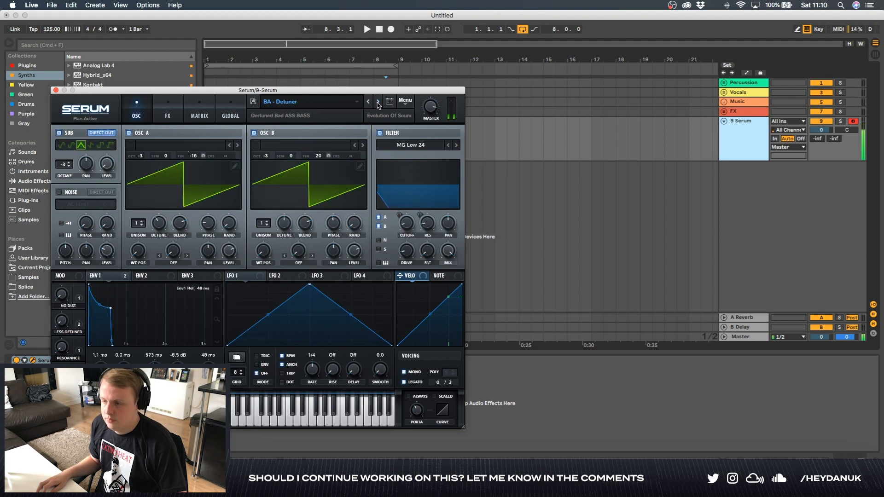
{"action": "left_click", "coordinate": [378, 102]}
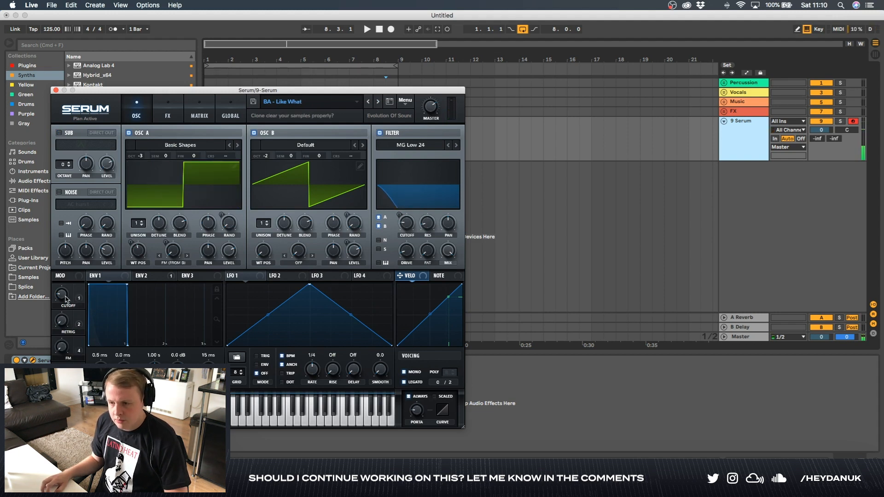
Move the Serum window clear of the browser and check which modulators are assigned to oscillator A's warp control
{"action": "left_click_drag", "start_coordinate": [380, 93], "coordinate": [519, 57]}
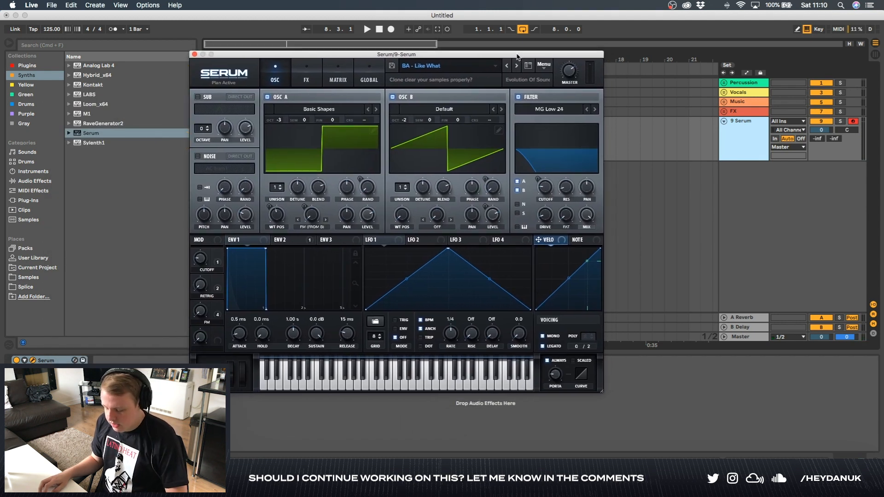
{"action": "right_click", "coordinate": [313, 218]}
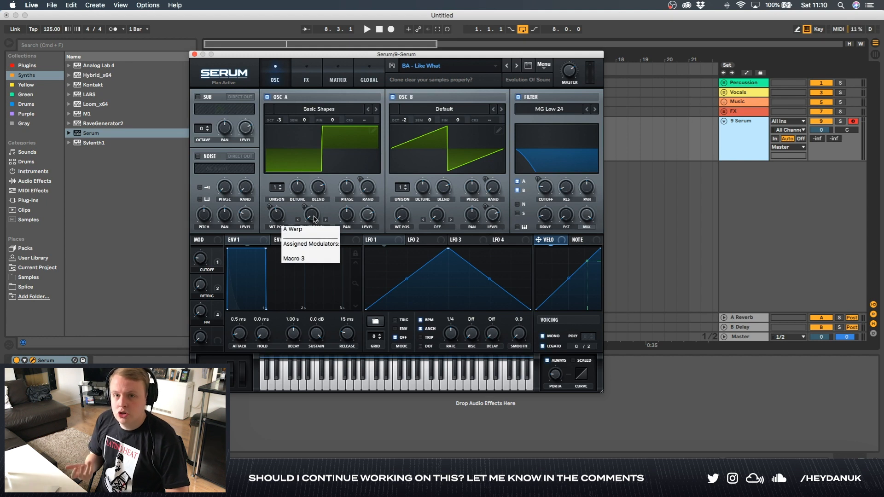
{"action": "left_click", "coordinate": [313, 221]}
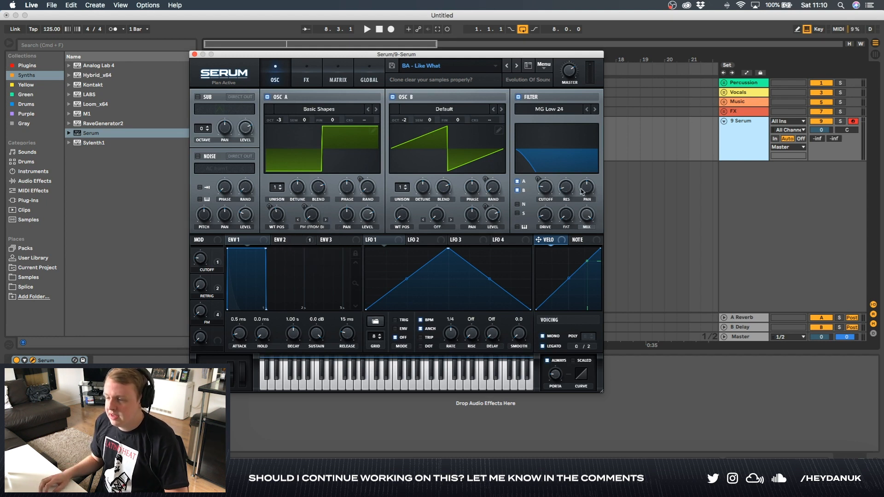
Raise oscillator A's unison to 3 voices and adjust the filter's cutoff modulation and cutoff by ear
{"action": "left_click_drag", "start_coordinate": [544, 178], "coordinate": [566, 191]}
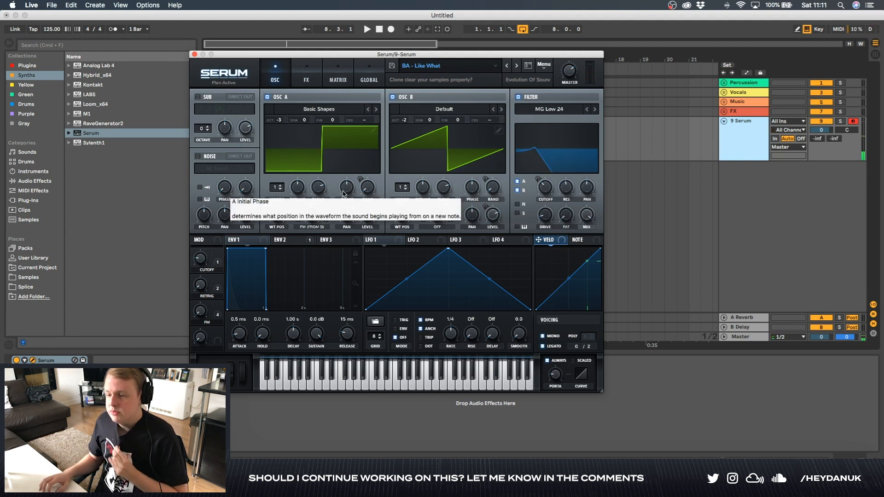
{"action": "left_click_drag", "start_coordinate": [276, 187], "coordinate": [299, 216]}
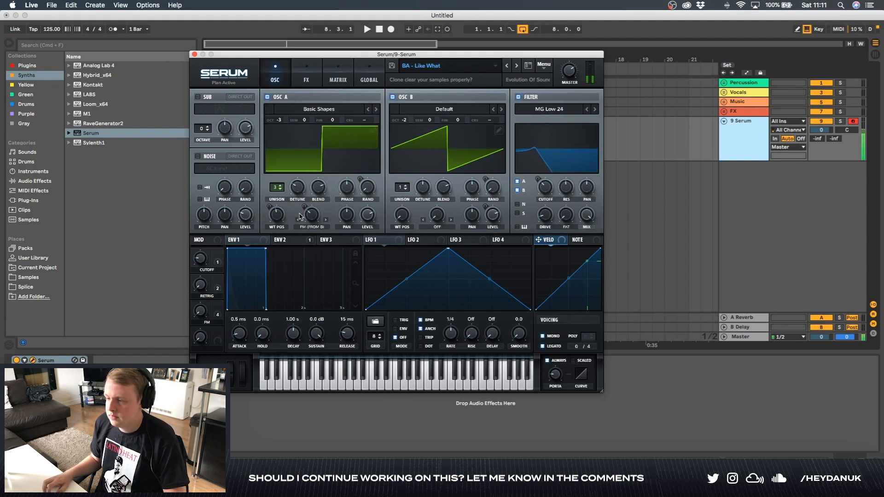
{"action": "mouse_move", "coordinate": [544, 198]}
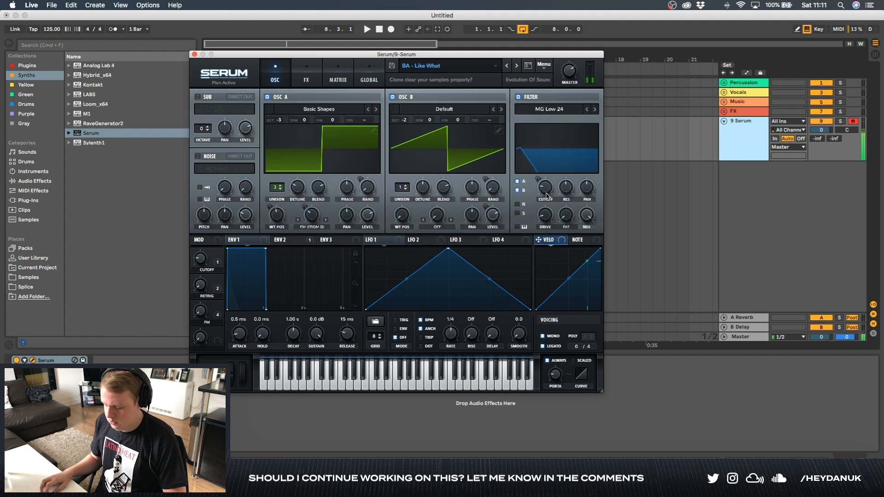
{"action": "mouse_move", "coordinate": [547, 192]}
{"action": "left_mouse_down"}
{"action": "mouse_move", "coordinate": [548, 174]}
{"action": "mouse_move", "coordinate": [548, 198]}
{"action": "left_mouse_up"}
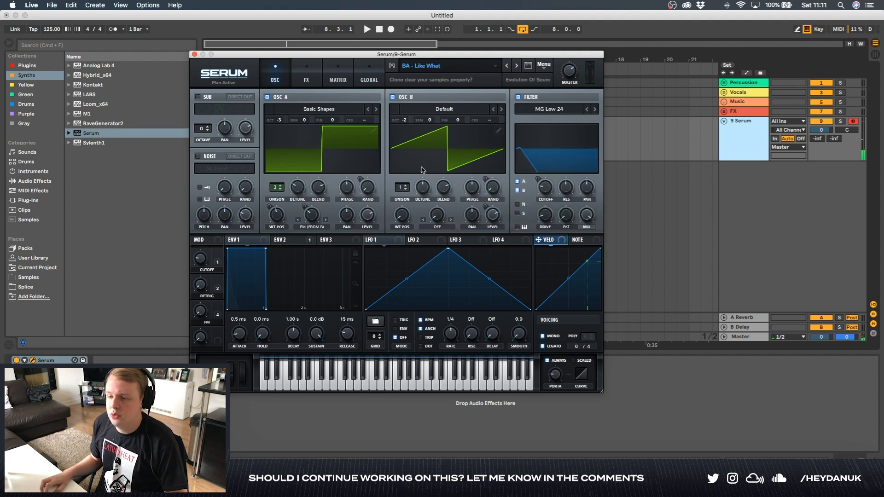
Check the distortion's Shaper A curve, and set envelope 2's decay to 264 ms and release to 1.3 ms
{"action": "left_click", "coordinate": [306, 71]}
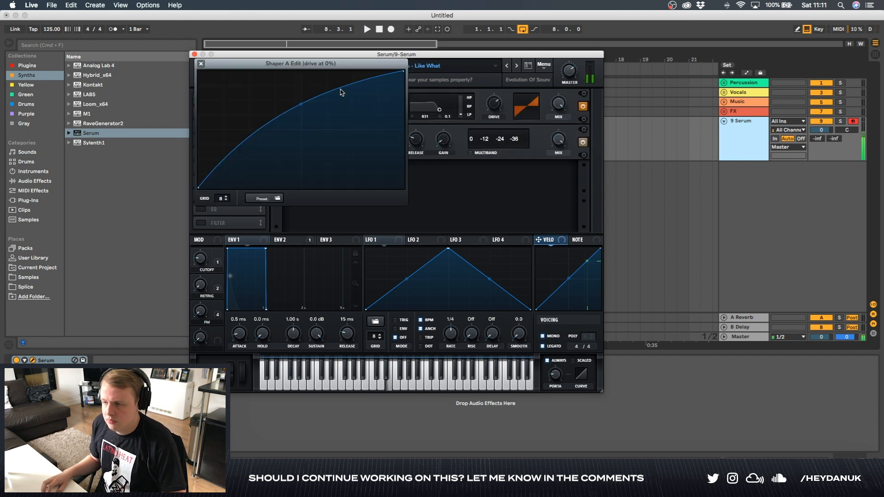
{"action": "left_click", "coordinate": [202, 64]}
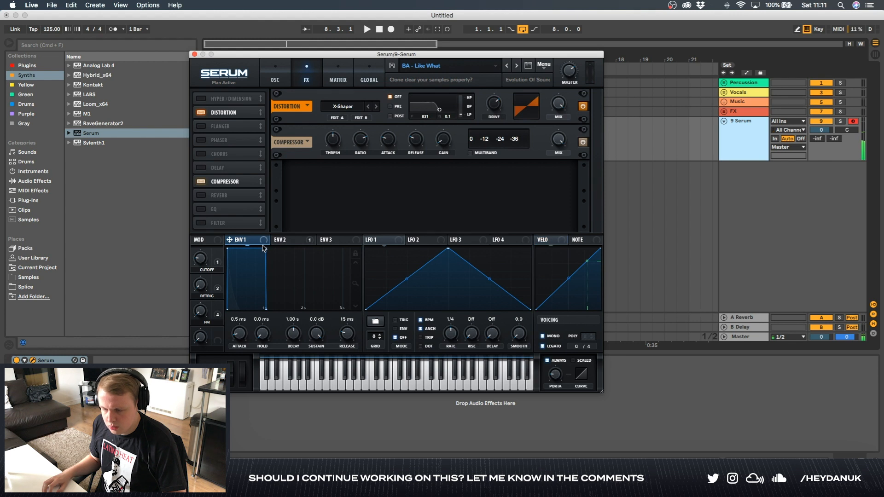
{"action": "left_click", "coordinate": [290, 244]}
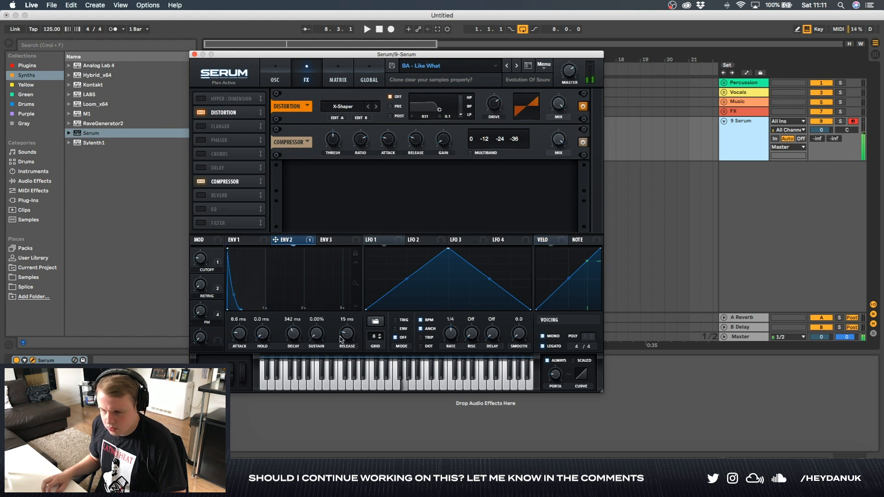
{"action": "left_click_drag", "start_coordinate": [293, 334], "coordinate": [295, 339]}
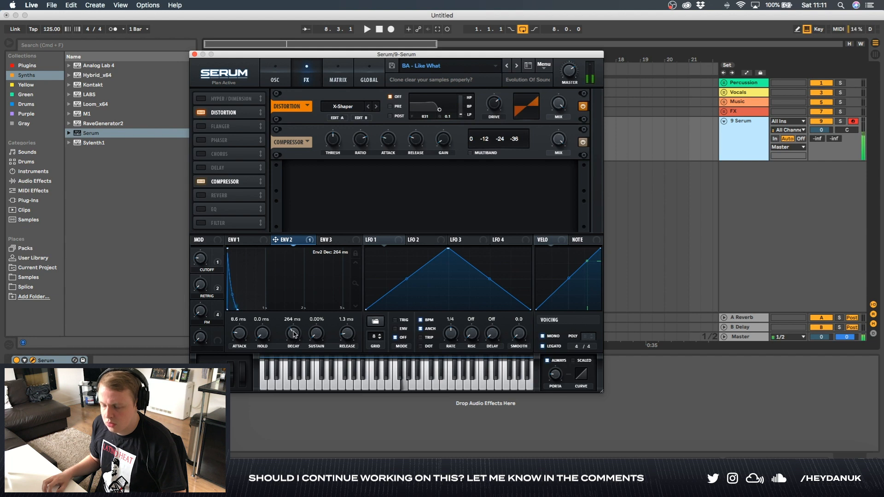
Assign envelope 2 to the filter cutoff, raise the FM macro to 97%, and close the Serum window
{"action": "left_click", "coordinate": [275, 76]}
{"action": "left_click_drag", "start_coordinate": [275, 240], "coordinate": [545, 194]}
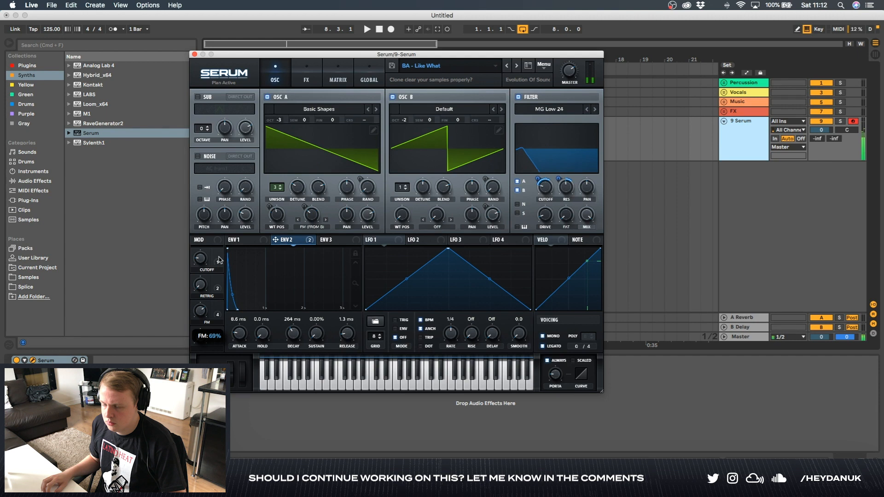
{"action": "left_click_drag", "start_coordinate": [218, 273], "coordinate": [225, 236]}
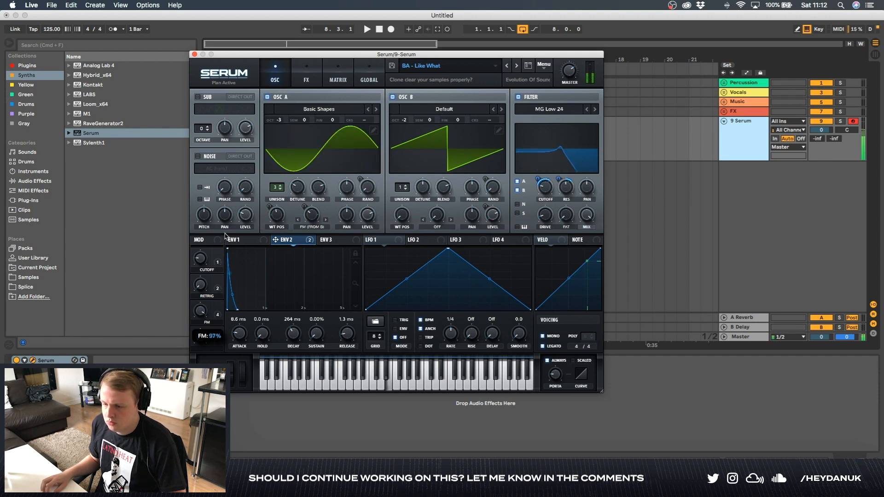
{"action": "left_click", "coordinate": [194, 55]}
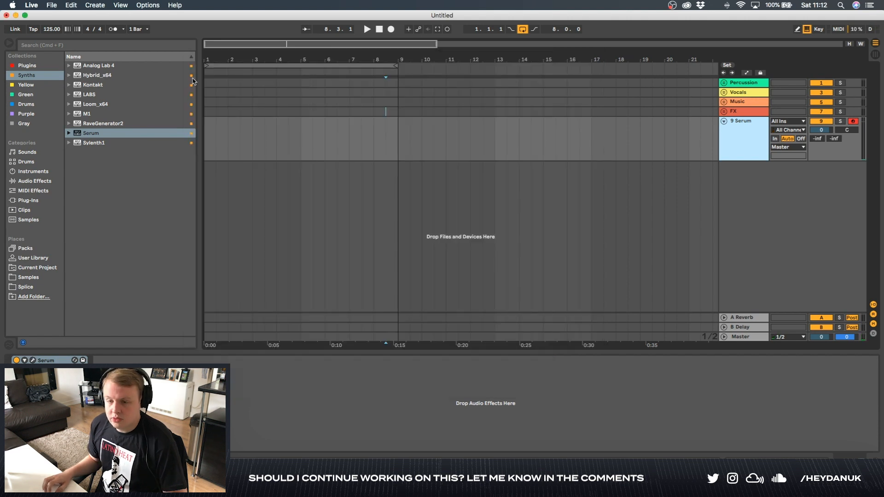
Create an empty MIDI clip at the start of the Serum track and extend it to bar 9
{"action": "double_click", "coordinate": [211, 142]}
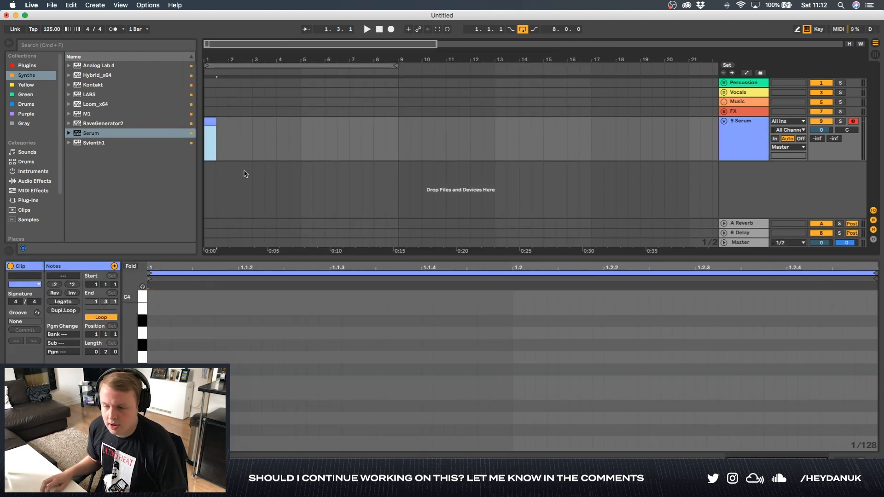
{"action": "left_click_drag", "start_coordinate": [216, 134], "coordinate": [398, 134]}
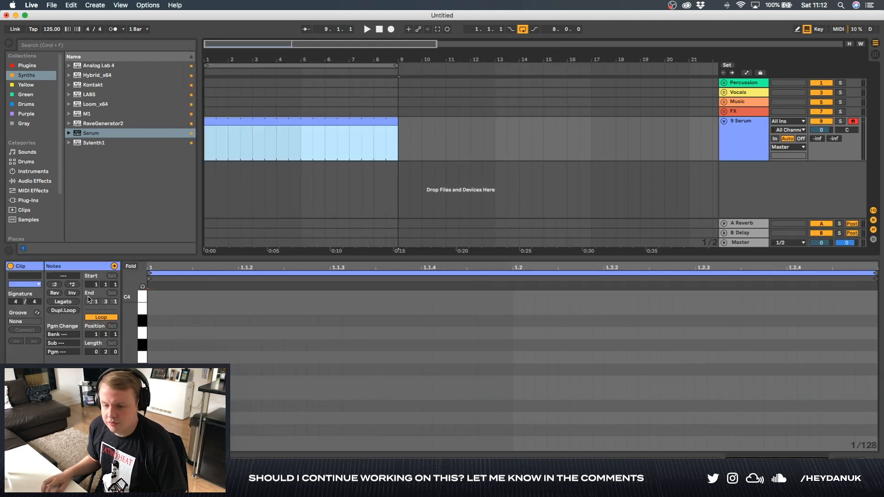
{"action": "left_click", "coordinate": [98, 317]}
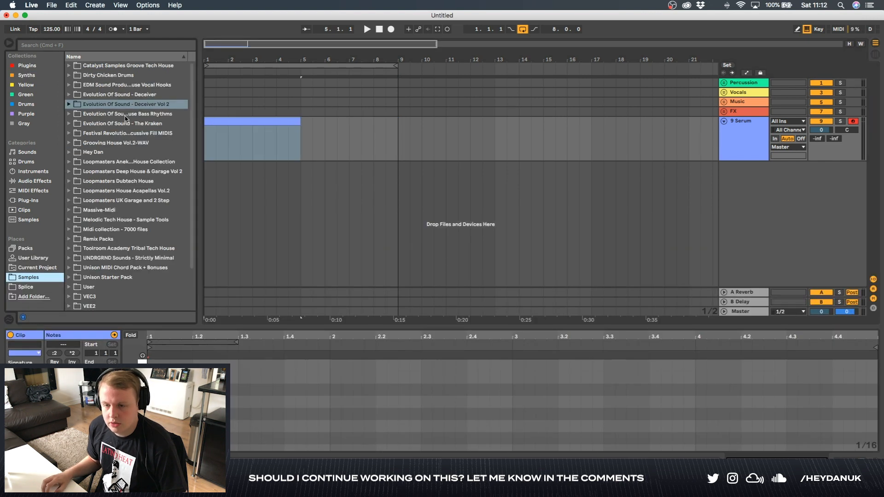
Place Bass MIDI 1 F from the Deceiver Vol 2 Bass MIDI folder on the Serum track and loop its two bars
{"action": "scroll", "coordinate": [108, 104], "scroll_direction": "up", "scroll_amount": 3}
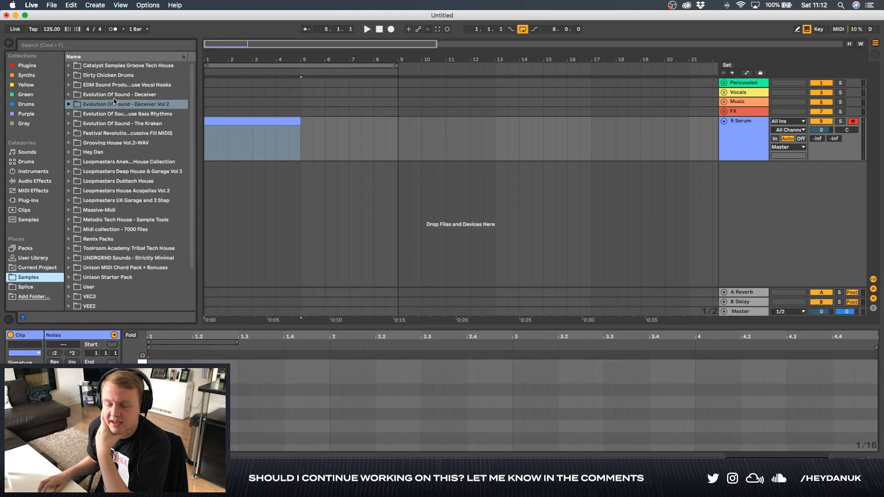
{"action": "left_click", "coordinate": [68, 105]}
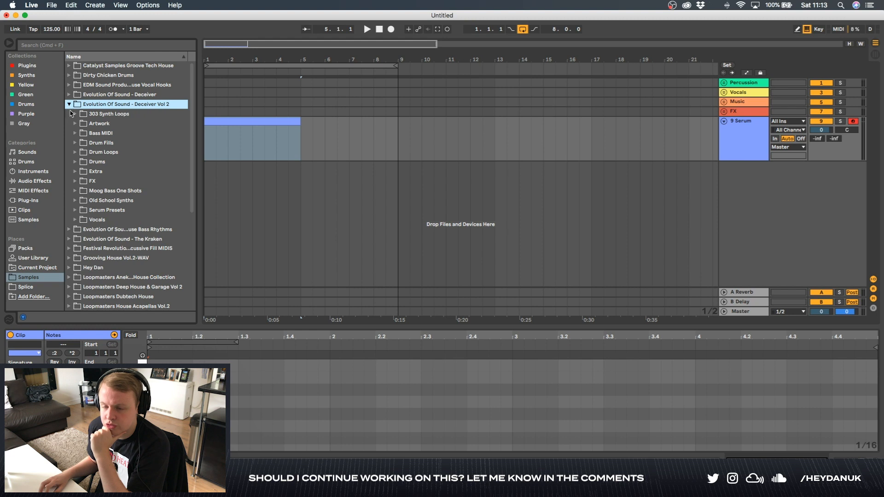
{"action": "left_click", "coordinate": [75, 133]}
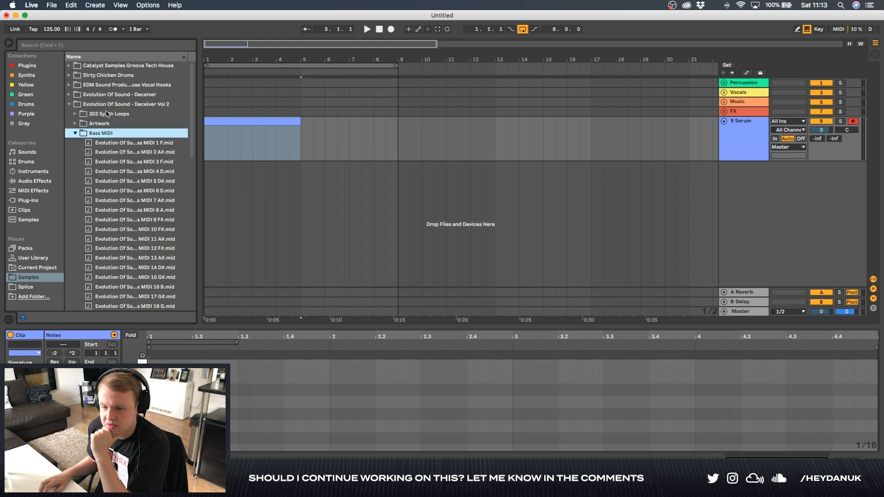
{"action": "left_click", "coordinate": [115, 143]}
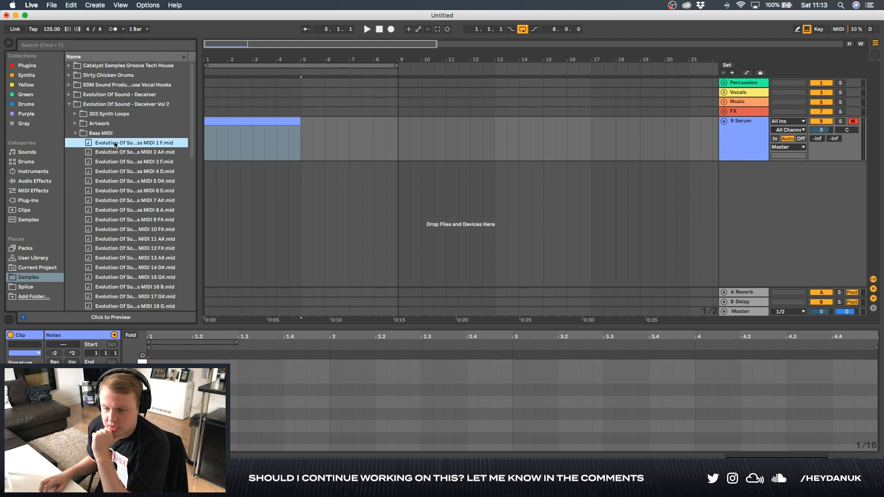
{"action": "left_click_drag", "start_coordinate": [115, 145], "coordinate": [313, 141]}
{"action": "left_click", "coordinate": [524, 269]}
{"action": "key", "text": "space"}
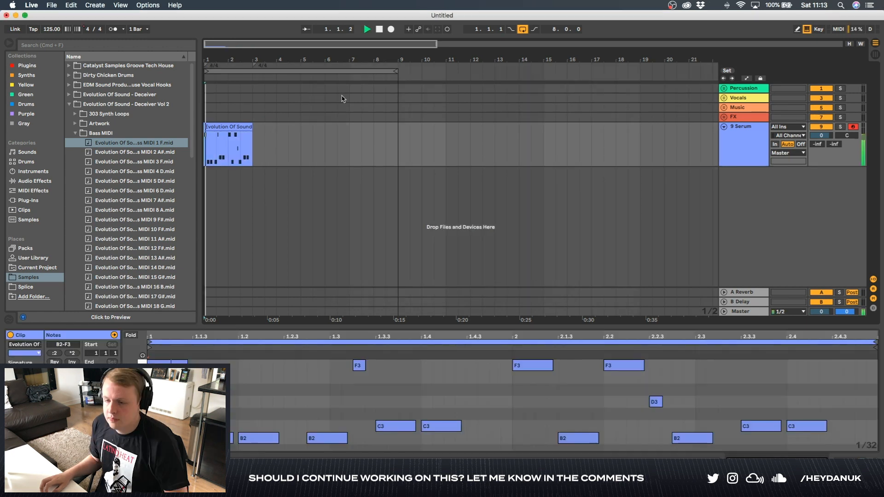
{"action": "left_click_drag", "start_coordinate": [300, 71], "coordinate": [244, 72]}
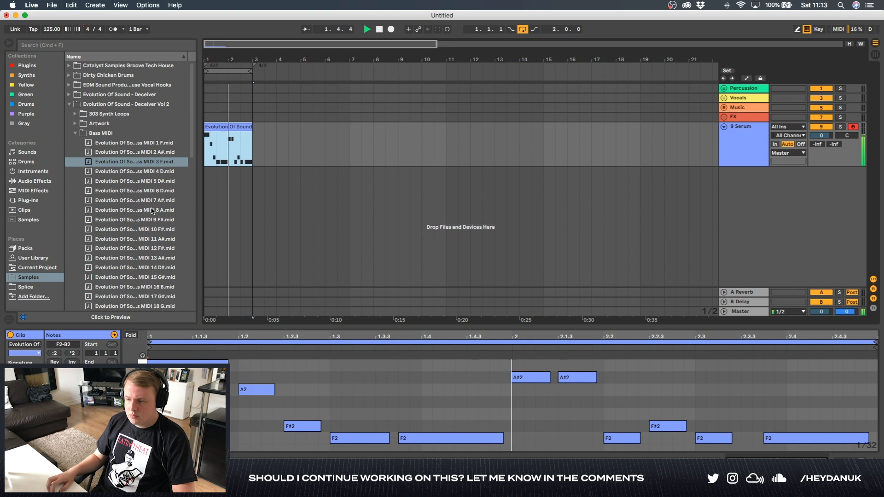
Transpose all notes of the Bass MIDI 3 F clip up one octave and play it back
{"action": "key", "text": "space"}
{"action": "left_click", "coordinate": [443, 408]}
{"action": "key", "text": "super+a"}
{"action": "key", "text": "space"}
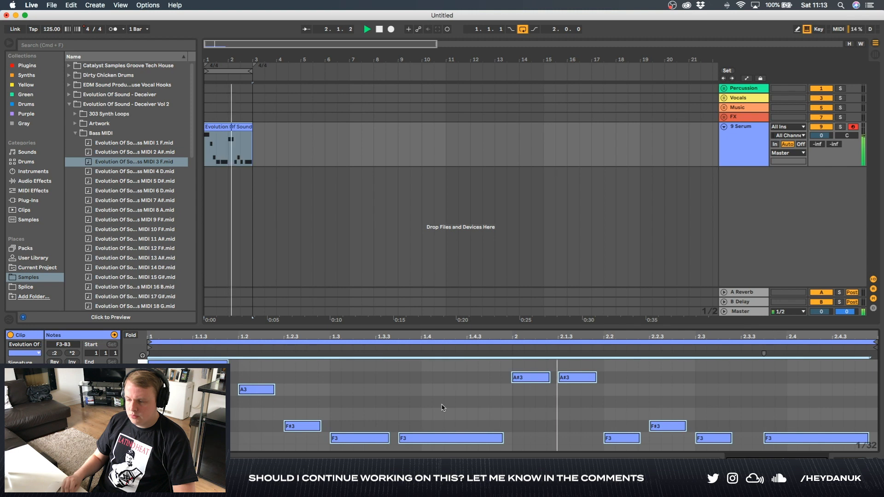
{"action": "key", "text": "space"}
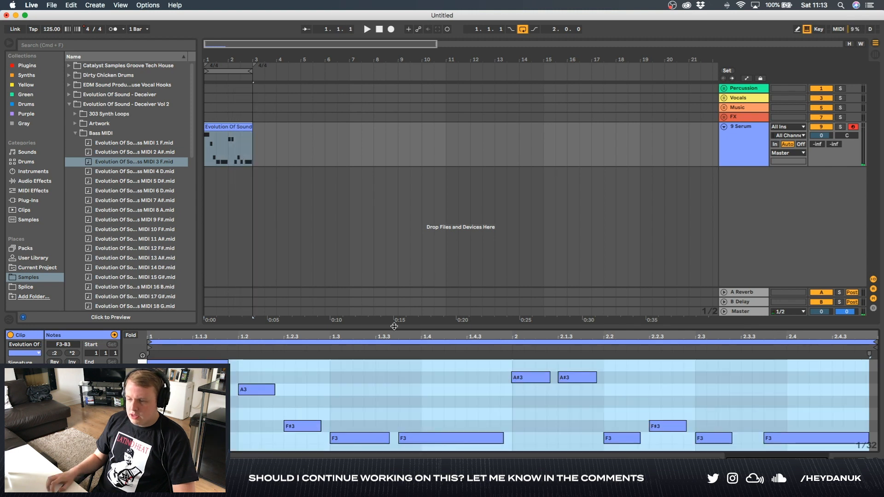
Enlarge the note editor and move every note of the bass clip down to F3, keeping the rhythm
{"action": "left_click_drag", "start_coordinate": [394, 330], "coordinate": [388, 236]}
{"action": "left_click_drag", "start_coordinate": [301, 372], "coordinate": [188, 259]}
{"action": "key", "text": "Down"}
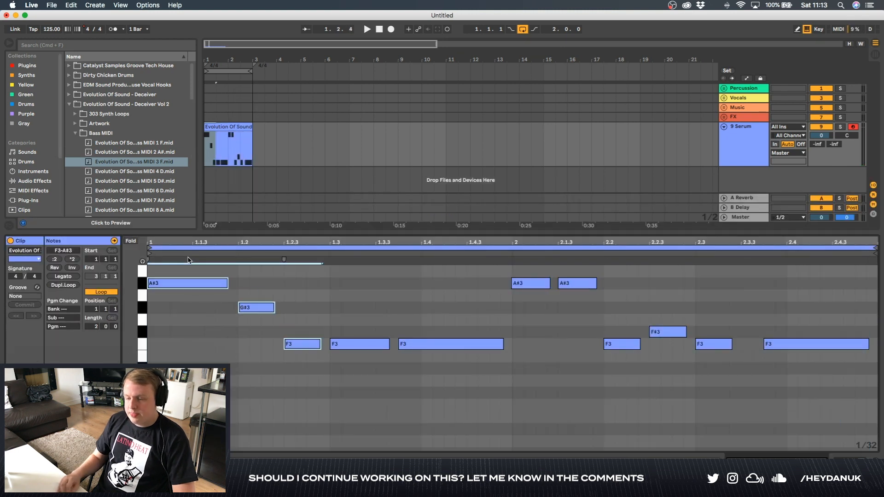
{"action": "left_click_drag", "start_coordinate": [293, 280], "coordinate": [188, 347]}
{"action": "key", "text": "Down"}
{"action": "key", "text": "Down"}
{"action": "key", "text": "Down"}
{"action": "key", "text": "Down"}
{"action": "key", "text": "Down"}
{"action": "left_click_drag", "start_coordinate": [495, 276], "coordinate": [680, 359]}
{"action": "key", "text": "Down"}
{"action": "key", "text": "Down"}
{"action": "key", "text": "Down"}
{"action": "key", "text": "Down"}
{"action": "key", "text": "Down"}
{"action": "key", "text": "Down"}
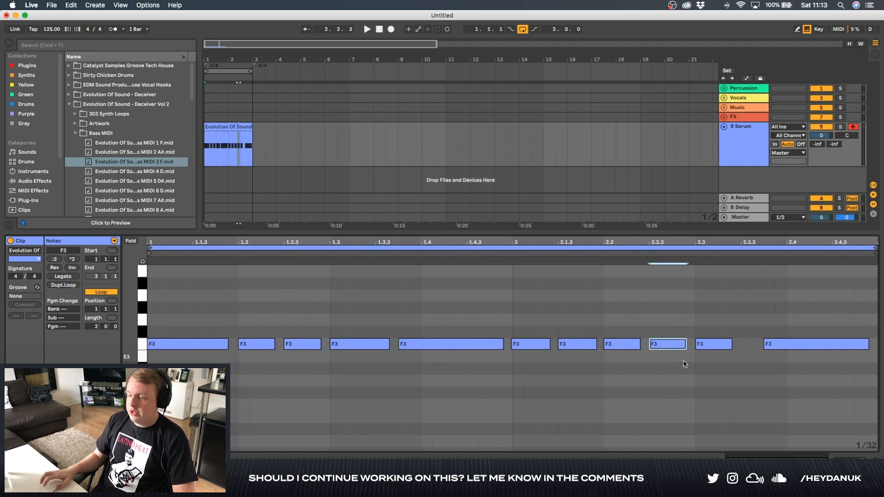
Play the bass clip from the start and transpose all its notes up to G3
{"action": "left_click", "coordinate": [263, 163]}
{"action": "left_click", "coordinate": [206, 155]}
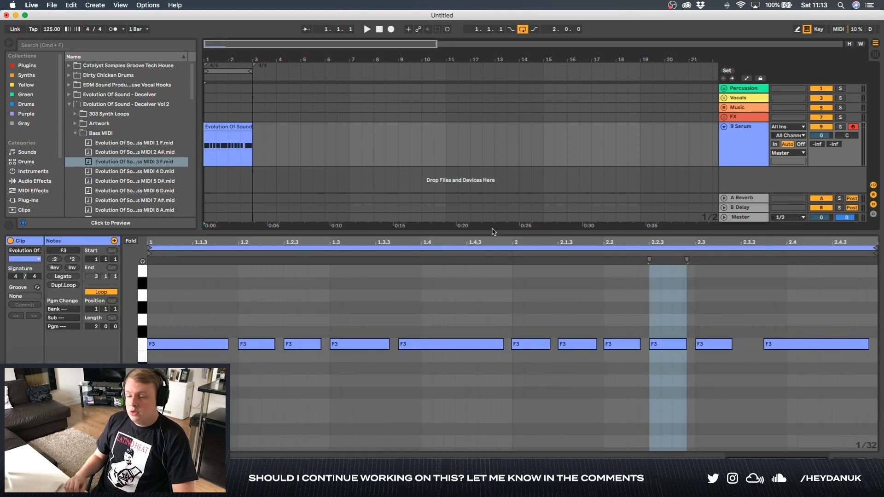
{"action": "key", "text": "space"}
{"action": "left_click", "coordinate": [272, 324]}
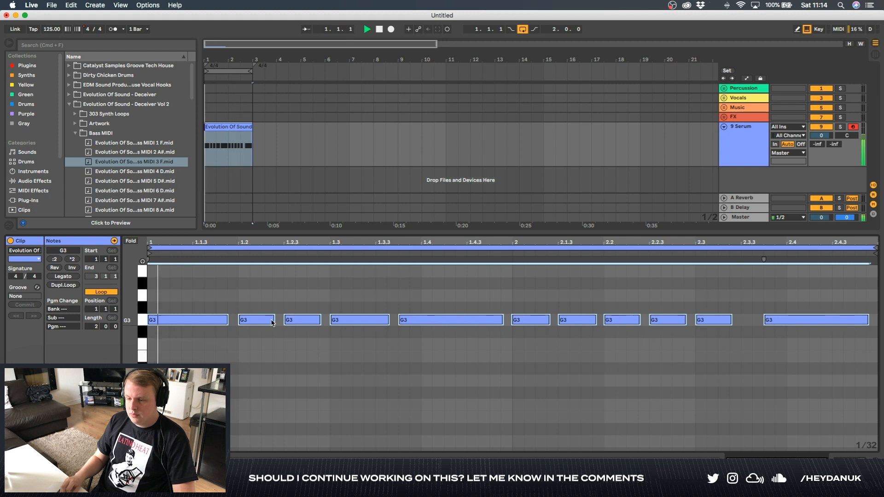
Review the Serum patch while the bass clip plays, stop playback and close the synth window
{"action": "double_click", "coordinate": [751, 143]}
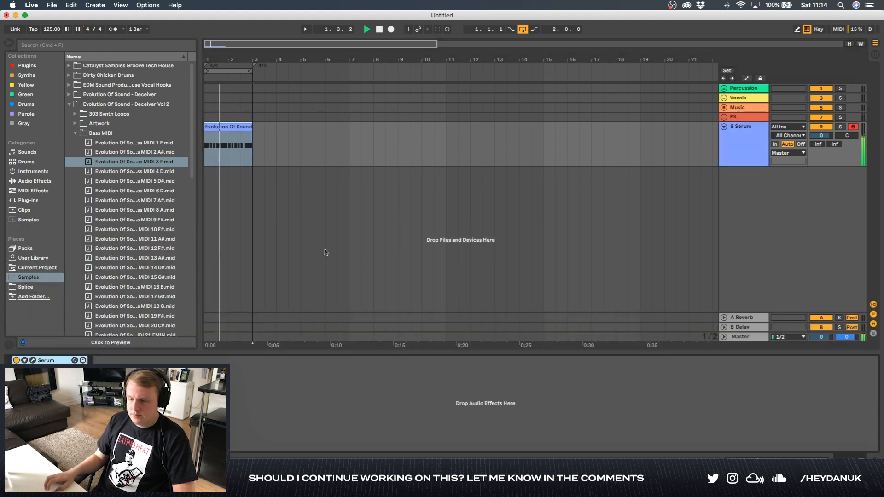
{"action": "left_click", "coordinate": [33, 360]}
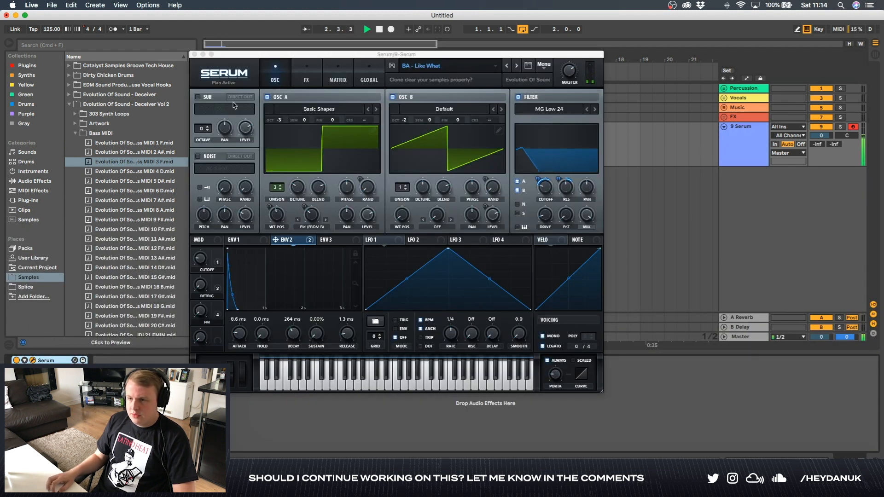
{"action": "key", "text": "space"}
{"action": "left_click", "coordinate": [194, 55]}
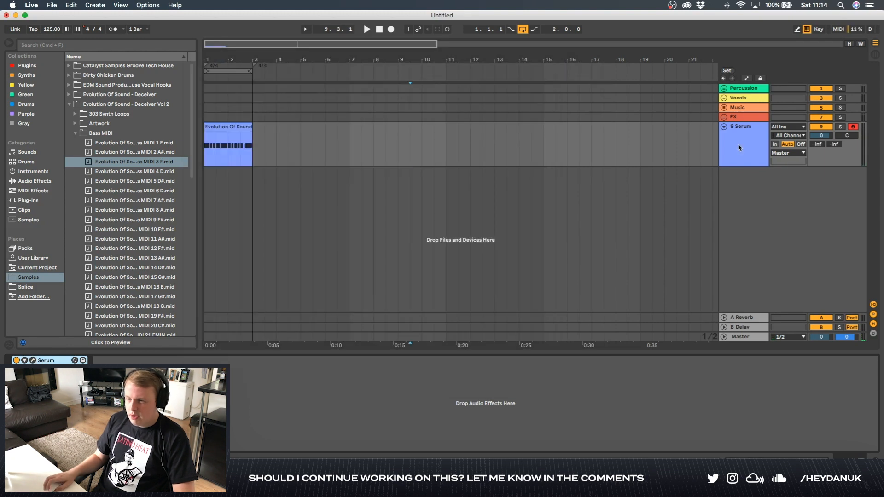
Find EQ Eight in the Plugins collection, add it after Serum on the bass track, and play the loop
{"action": "left_click", "coordinate": [26, 65]}
{"action": "left_click", "coordinate": [104, 46]}
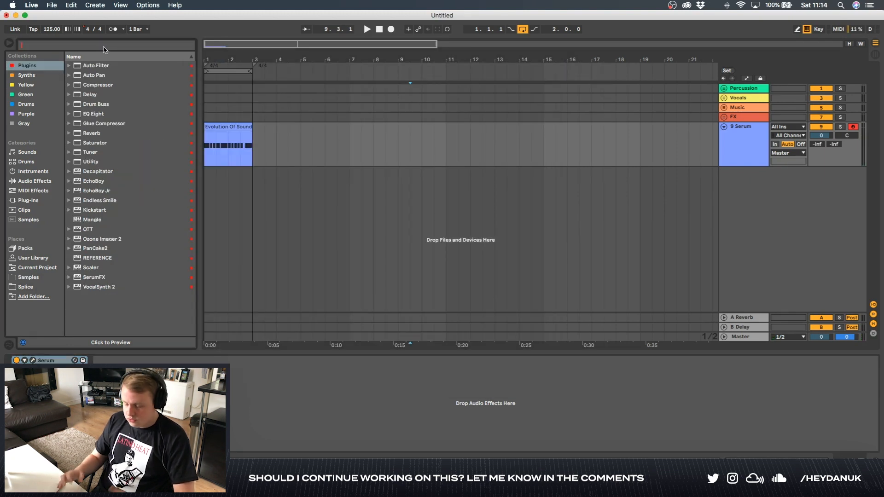
{"action": "type", "text": "eq"}
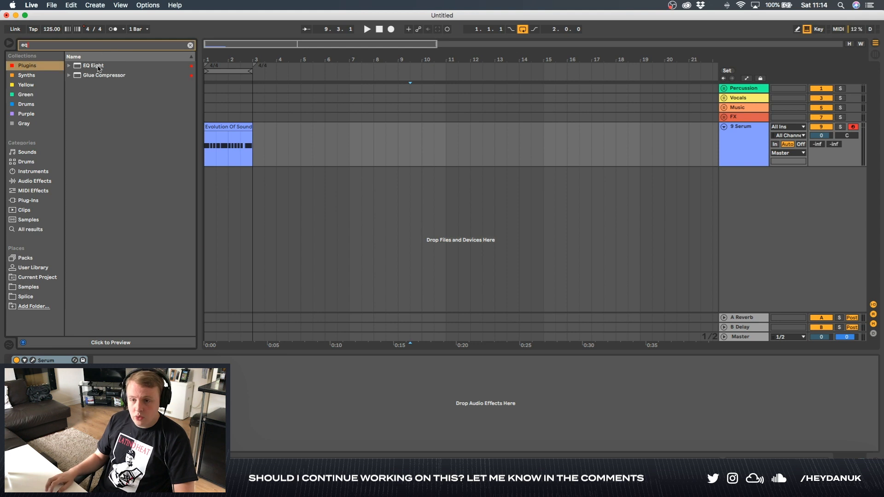
{"action": "double_click", "coordinate": [91, 67]}
{"action": "key", "text": "space"}
{"action": "key", "text": "space"}
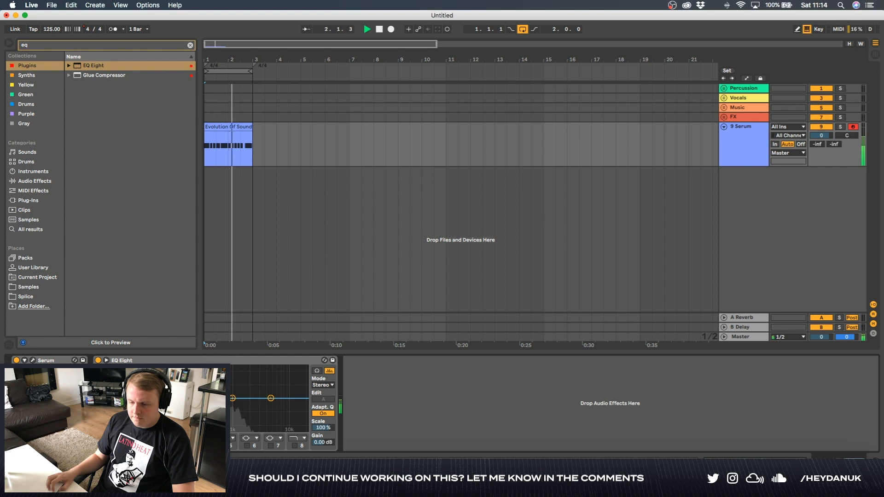
{"action": "key", "text": "space"}
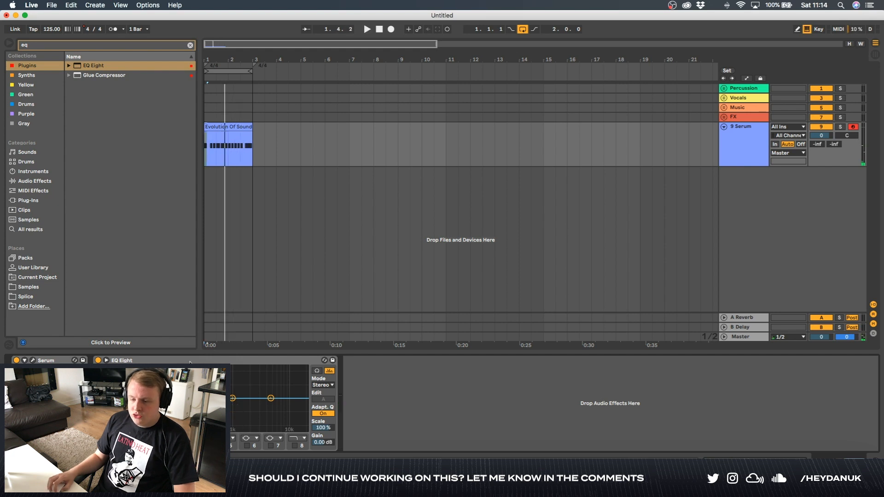
Duplicate the Serum bass track together with its clip and devices
{"action": "left_click", "coordinate": [747, 158]}
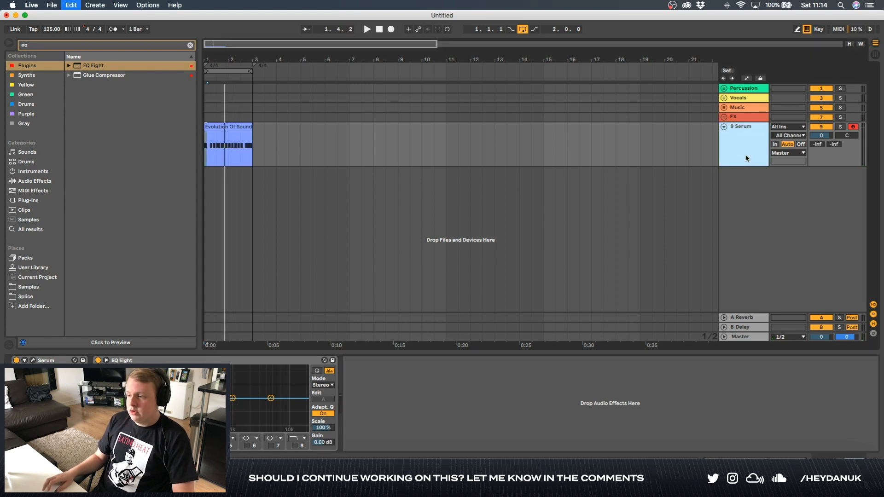
{"action": "key", "text": "super+d"}
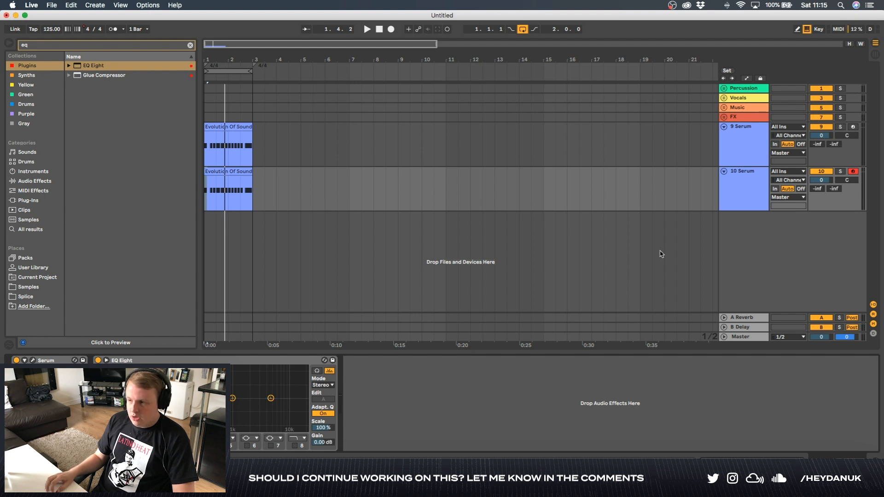
Mute the original Serum track and play the loop to hear only the duplicated track
{"action": "left_click", "coordinate": [822, 128]}
{"action": "key", "text": "space"}
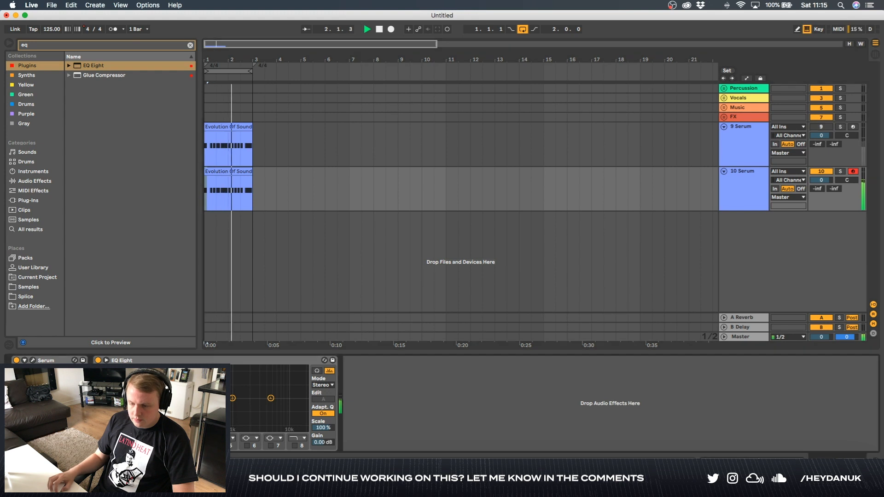
{"action": "key", "text": "space"}
{"action": "left_click", "coordinate": [385, 188]}
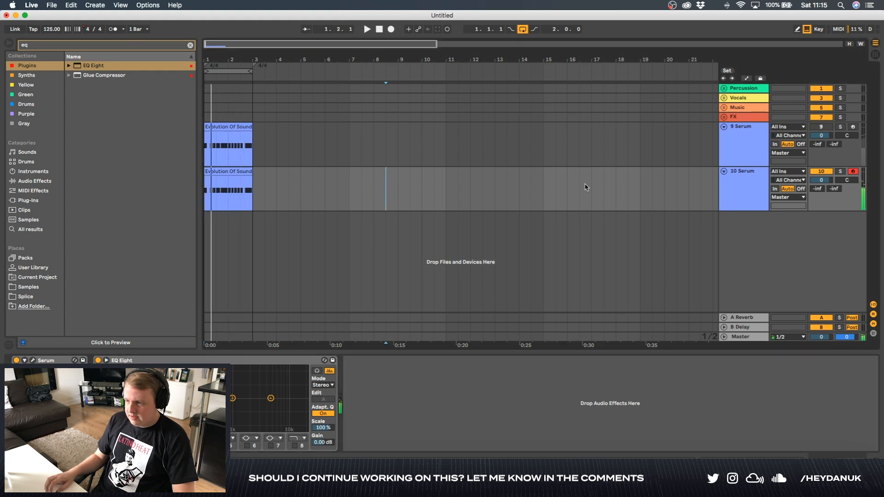
Load the BA - Clean Sub preset from Deceiver Vol 2 in the duplicated track's Serum, play it and close the synth window
{"action": "left_click", "coordinate": [747, 192]}
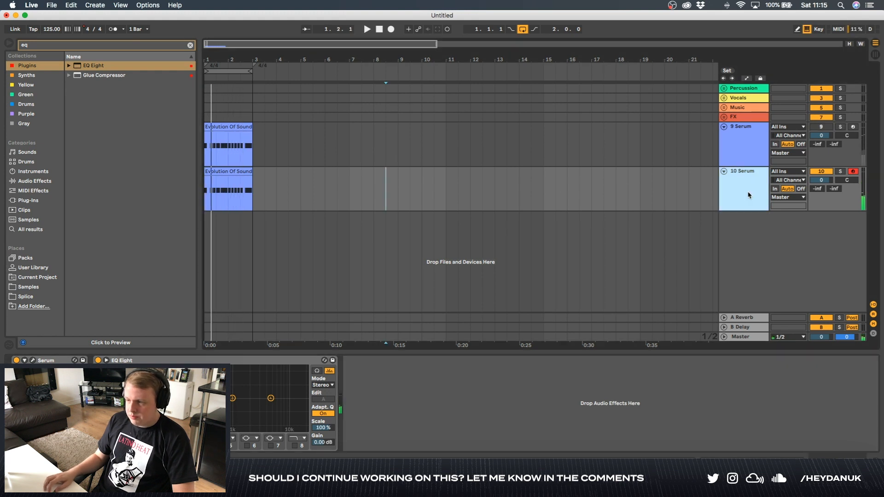
{"action": "key", "text": "super+d"}
{"action": "left_click", "coordinate": [33, 360]}
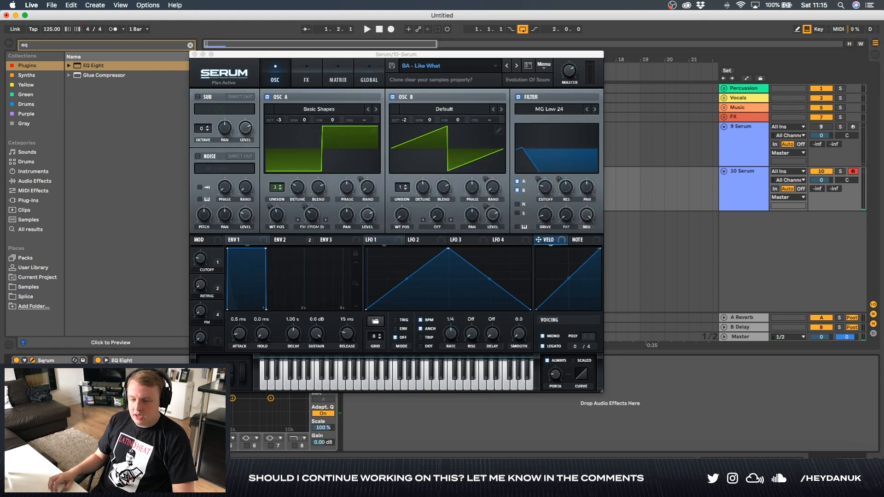
{"action": "left_click", "coordinate": [485, 68]}
{"action": "mouse_move", "coordinate": [481, 93]}
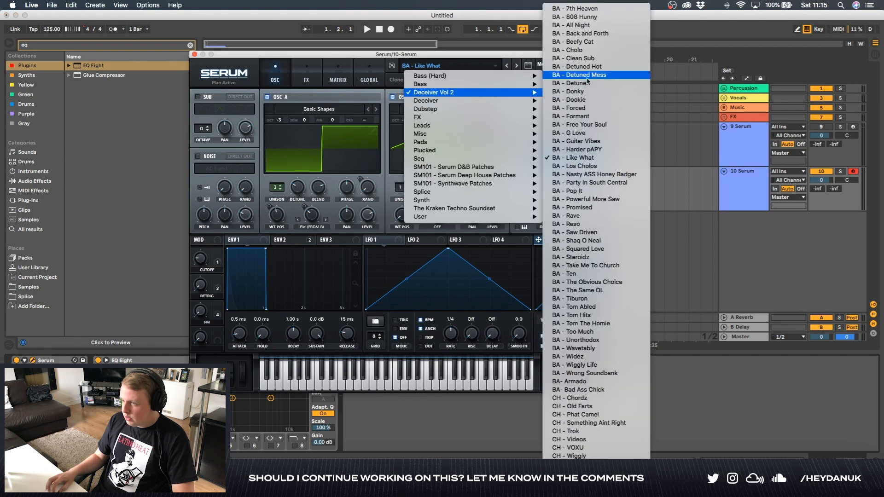
{"action": "left_click", "coordinate": [592, 59]}
{"action": "key", "text": "space"}
{"action": "left_click", "coordinate": [194, 54]}
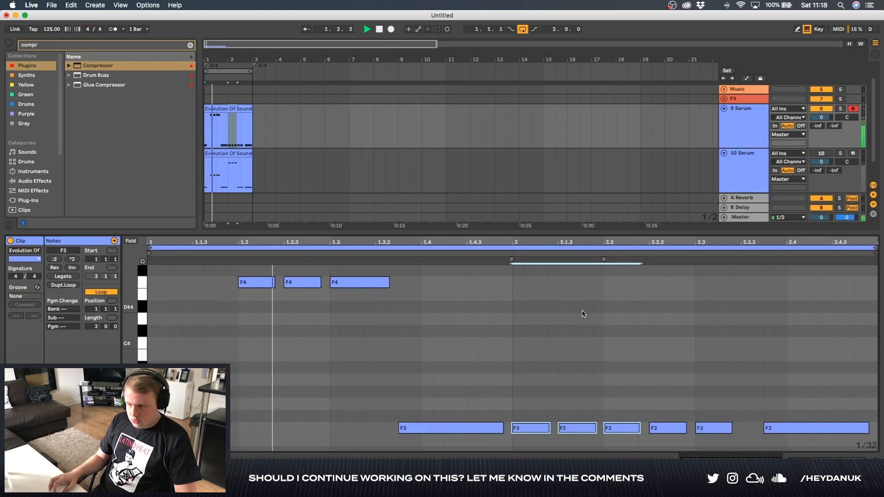
Transpose the three selected notes at the start of bar 2 up to D4
{"action": "key", "text": "shift+Up"}
{"action": "key", "text": "Down"}
{"action": "key", "text": "Down"}
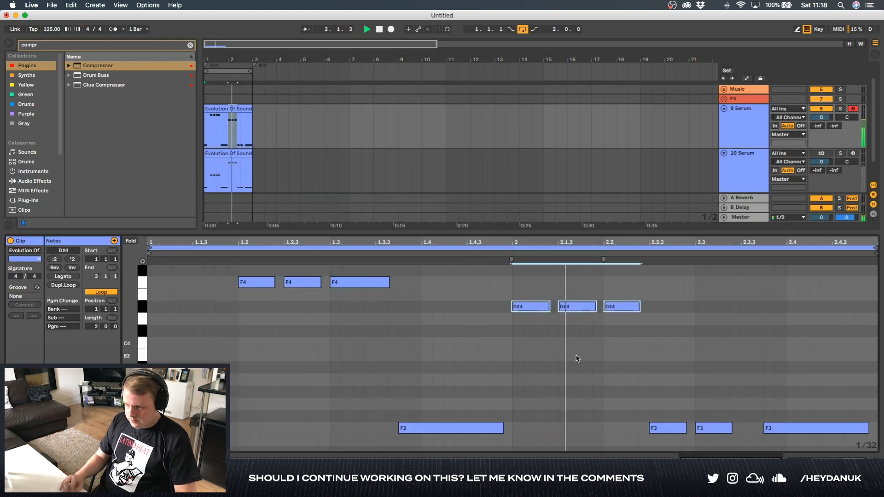
{"action": "key", "text": "Down"}
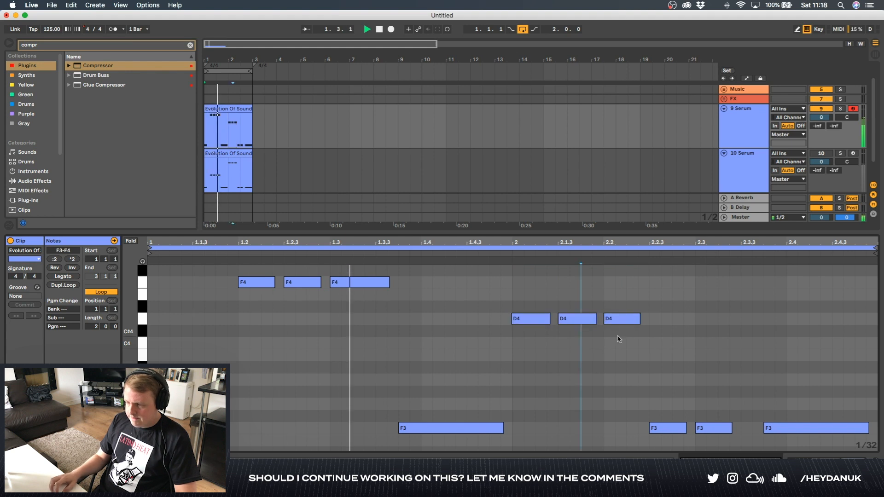
Lower only the third note of bar 2 to F3
{"action": "left_click", "coordinate": [627, 318]}
{"action": "key", "text": "shift+Down"}
{"action": "key", "text": "Up"}
{"action": "key", "text": "Up"}
{"action": "key", "text": "Up"}
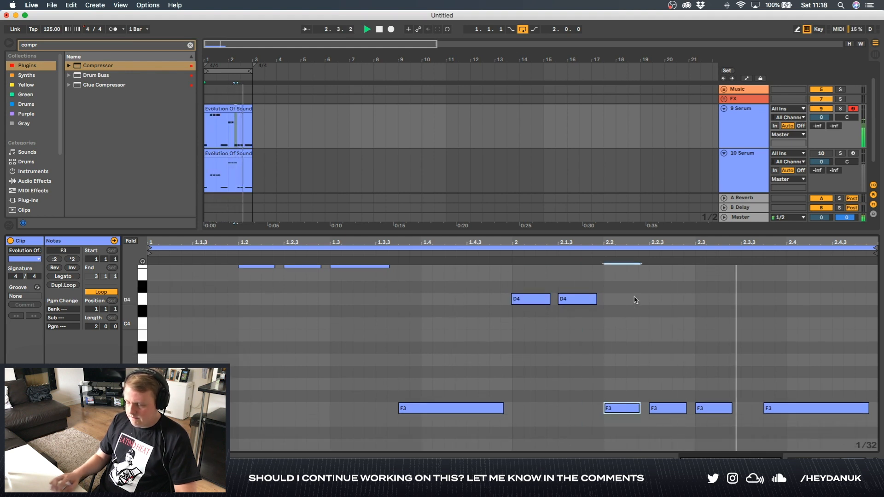
Lower the second note of bar 2 to B3 and the first one to C#4
{"action": "left_click", "coordinate": [577, 300]}
{"action": "key", "text": "Down"}
{"action": "key", "text": "Down"}
{"action": "key", "text": "Down"}
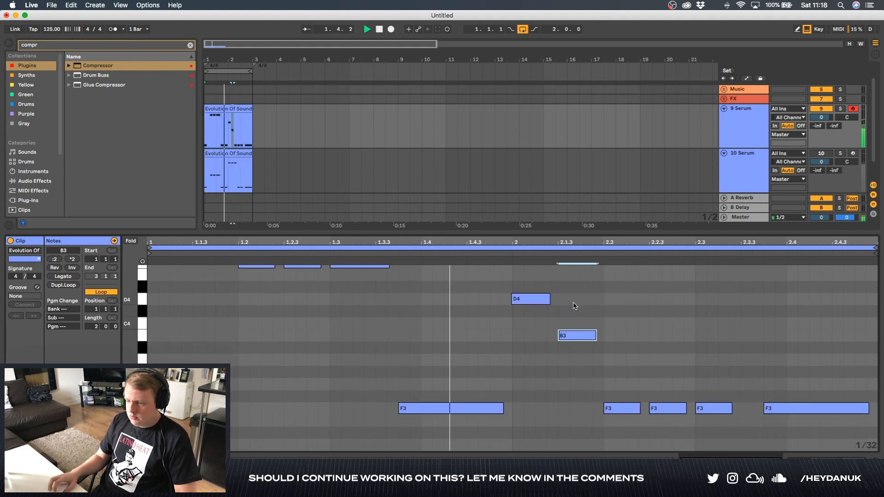
{"action": "left_click", "coordinate": [542, 299]}
{"action": "key", "text": "Down"}
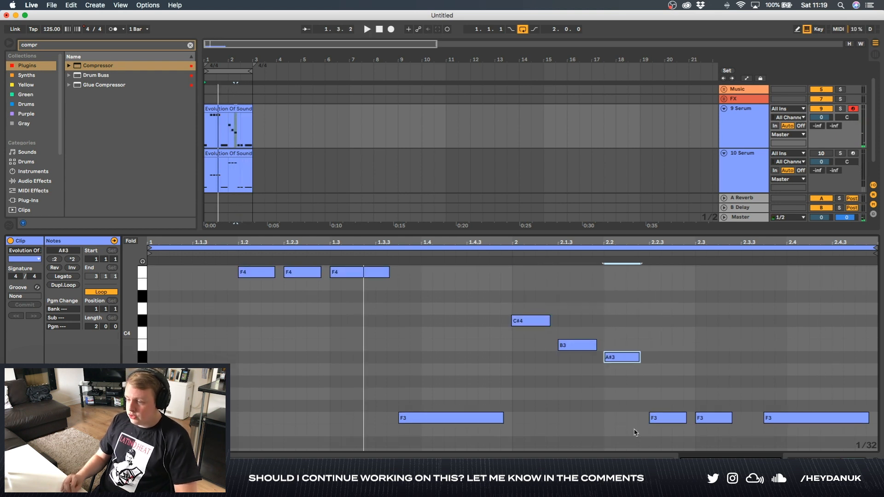
Audition the loop while lowering the third note of bar 2 to G#3 and by two more semitones
{"action": "key", "text": "space"}
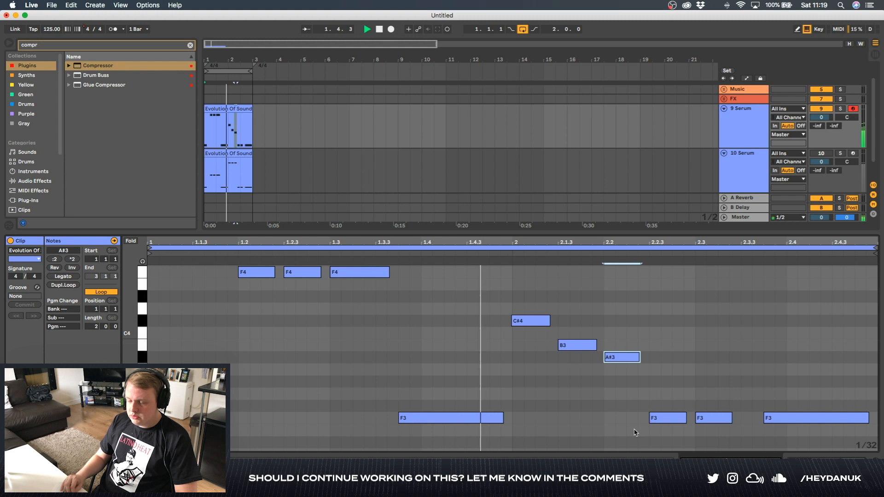
{"action": "key", "text": "space"}
{"action": "key", "text": "Down"}
{"action": "key", "text": "Down"}
{"action": "key", "text": "space"}
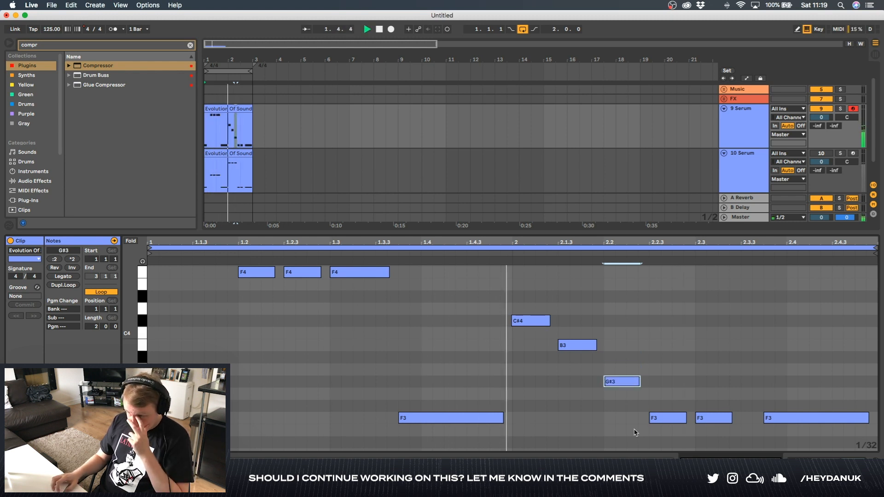
{"action": "key", "text": "Down"}
{"action": "key", "text": "Down"}
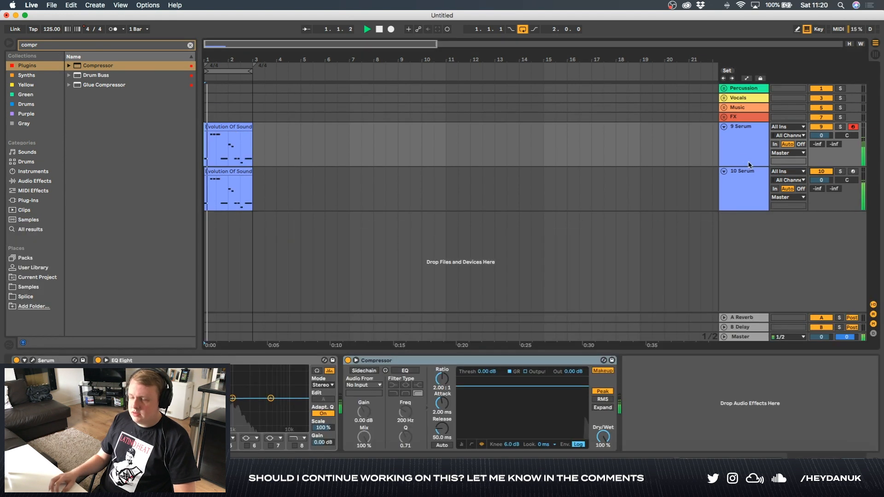
Group the two Serum tracks as Lowend, name them Bass and Sub, and colour them blue
{"action": "left_click", "coordinate": [743, 152]}
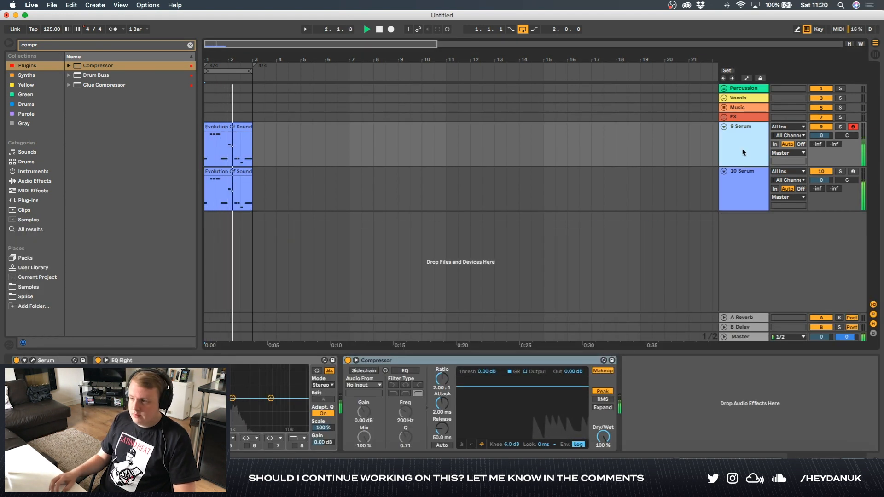
{"action": "key", "text": "shift+Down"}
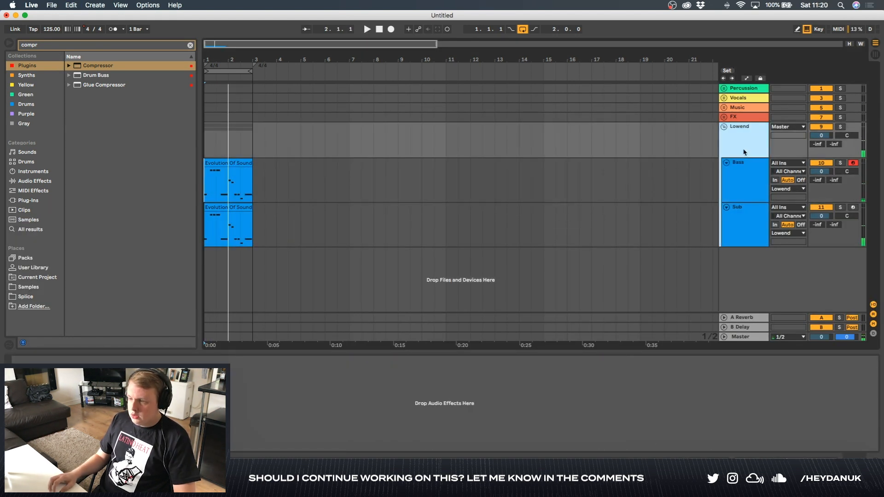
{"action": "left_click", "coordinate": [743, 173]}
{"action": "left_click", "coordinate": [605, 116]}
Search the plugins for "kick" and add Kickstart to the Lowend group
{"action": "key", "text": "super+f"}
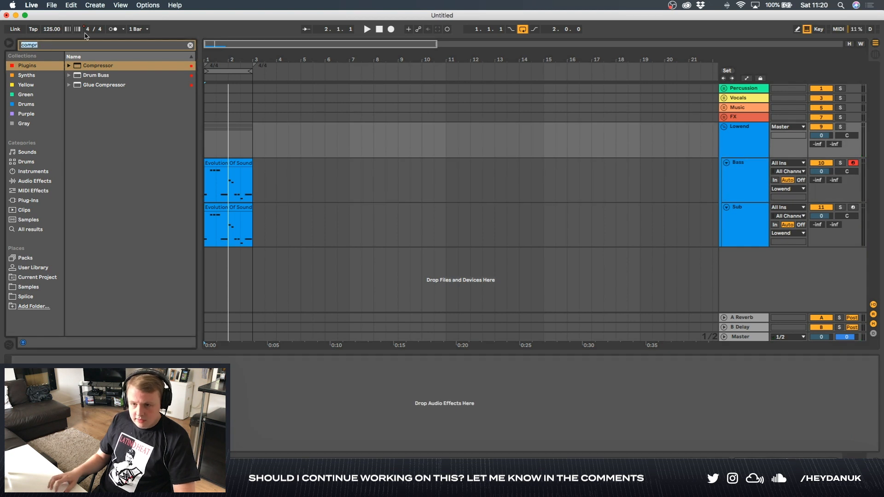
{"action": "type", "text": "kick"}
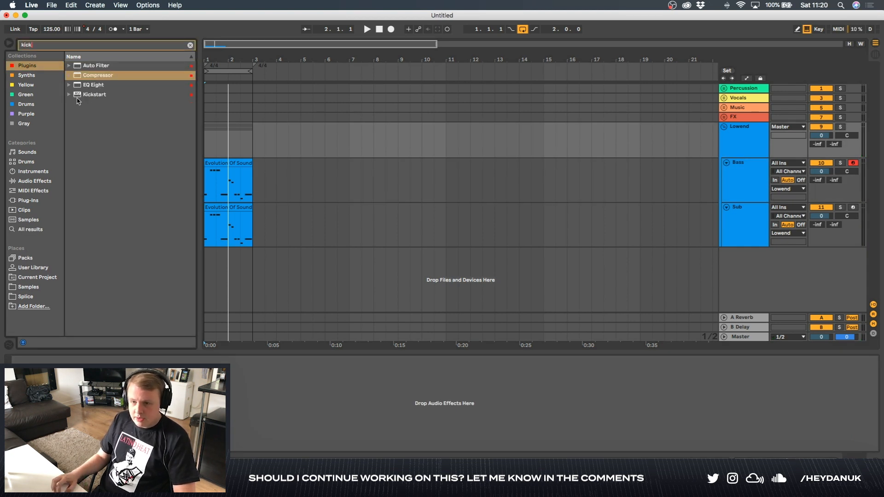
{"action": "left_click_drag", "start_coordinate": [77, 96], "coordinate": [79, 96]}
{"action": "left_click_drag", "start_coordinate": [80, 96], "coordinate": [471, 151]}
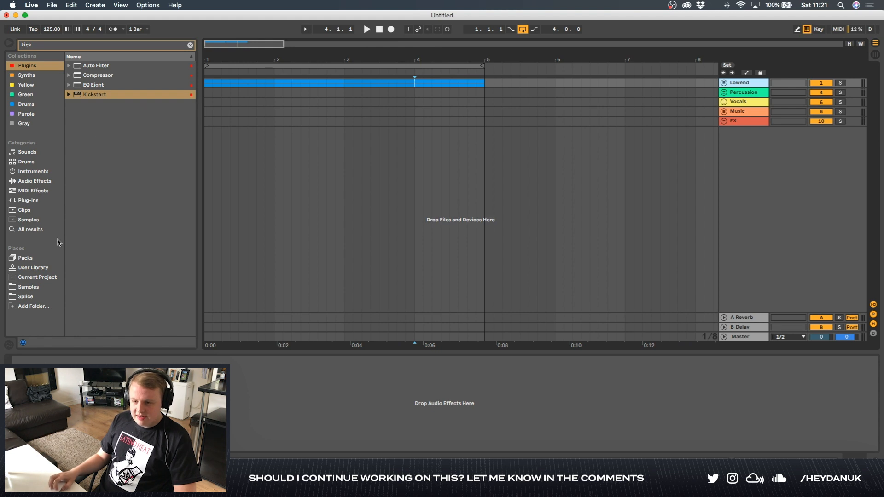
Browse the Samples place with the search cleared to the Drums folder of Evolution Of Sound - Deceiver Vol 2
{"action": "left_click", "coordinate": [29, 287]}
{"action": "left_click", "coordinate": [76, 105]}
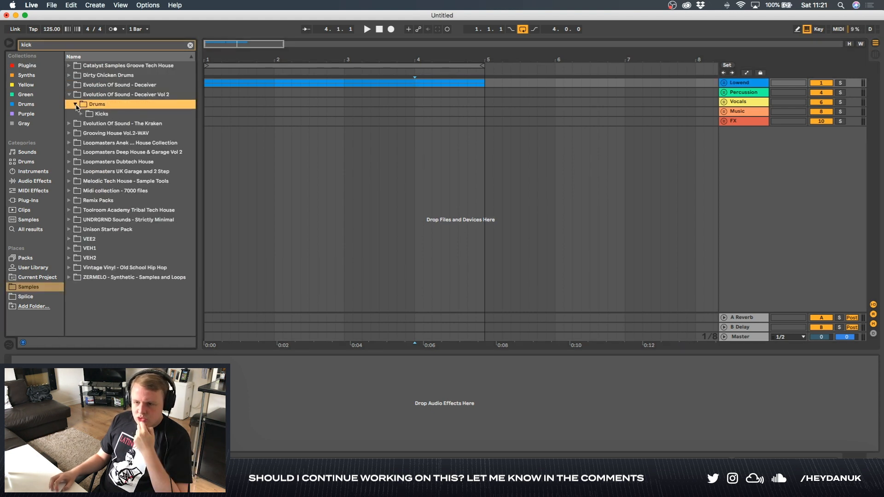
{"action": "left_click", "coordinate": [190, 46]}
{"action": "left_click", "coordinate": [76, 133]}
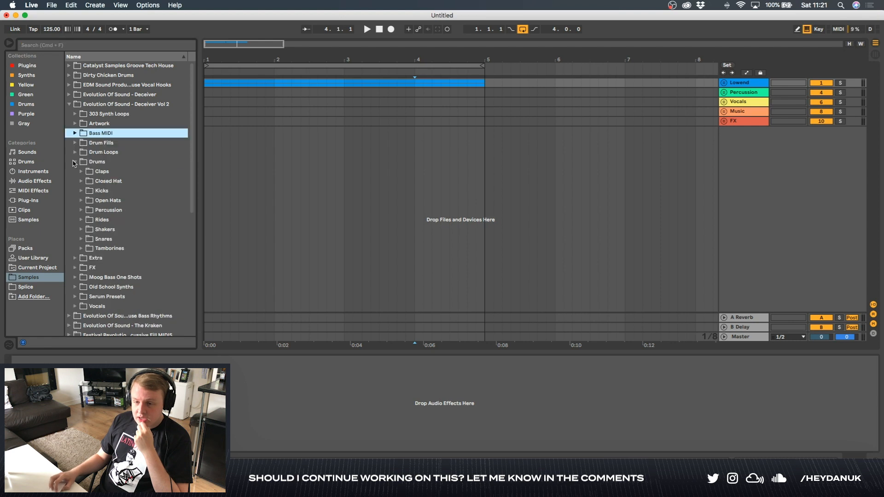
{"action": "left_click", "coordinate": [75, 162]}
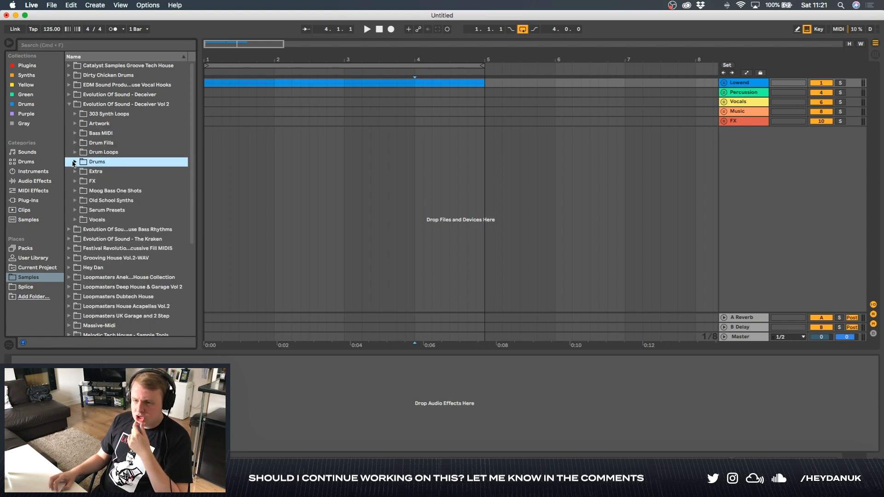
{"action": "left_click", "coordinate": [75, 163]}
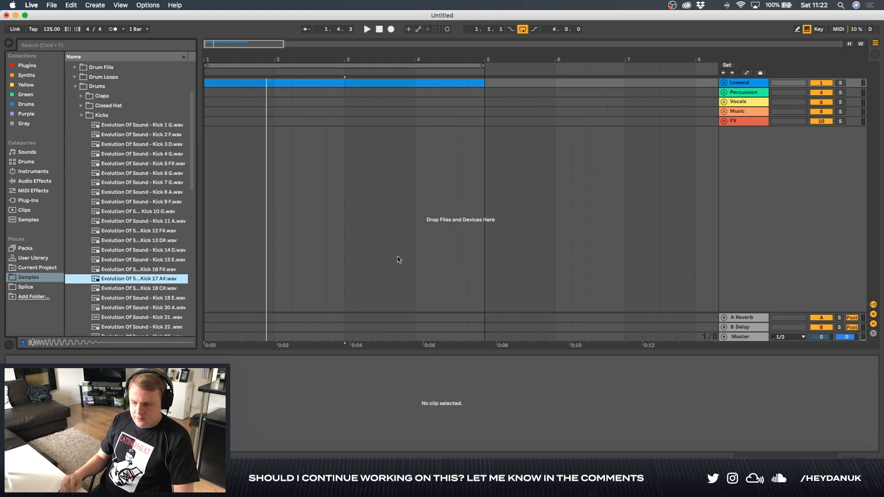
Preview the neighbouring kick samples and place Kick 16 F# on a new track at the start of the arrangement
{"action": "key", "text": "Down"}
{"action": "key", "text": "Up"}
{"action": "key", "text": "Up"}
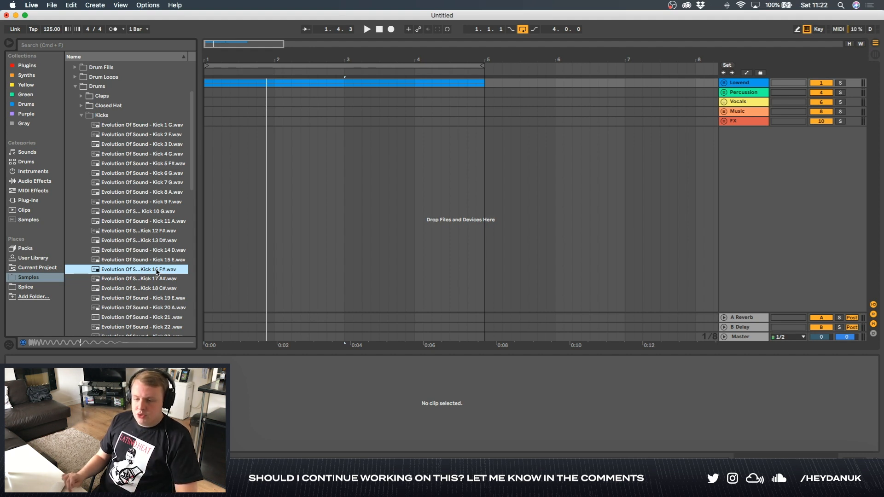
{"action": "left_click_drag", "start_coordinate": [156, 272], "coordinate": [205, 144]}
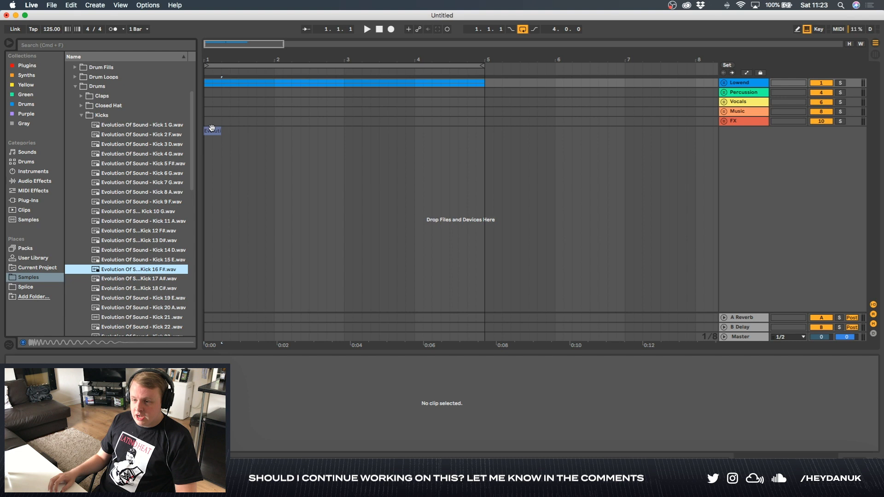
{"action": "left_click_drag", "start_coordinate": [212, 128], "coordinate": [212, 130]}
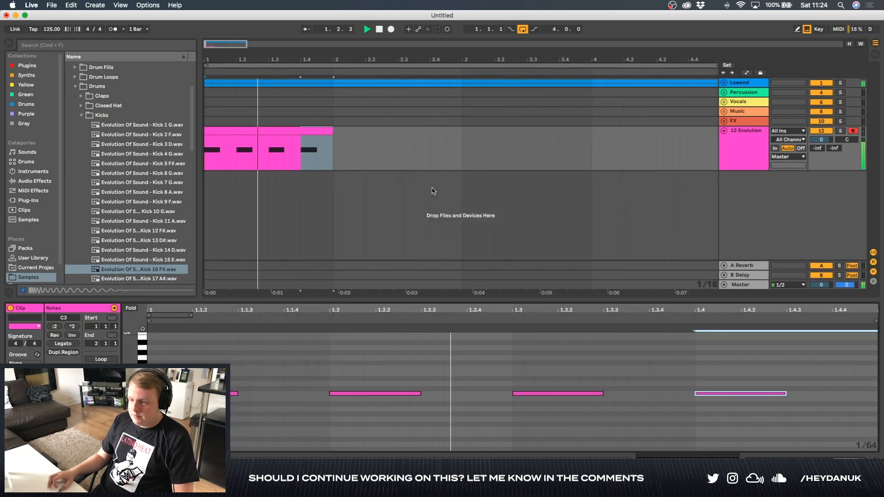
Duplicate the one-bar kick clip until it fills the four-bar loop, and delete the surplus copy
{"action": "left_click", "coordinate": [266, 131]}
{"action": "key", "text": "super+d"}
{"action": "key", "text": "super+d"}
{"action": "key", "text": "super+d"}
{"action": "scroll", "coordinate": [355, 172], "scroll_direction": "down", "scroll_amount": 5}
{"action": "key", "text": "super+d"}
{"action": "key", "text": "Delete"}
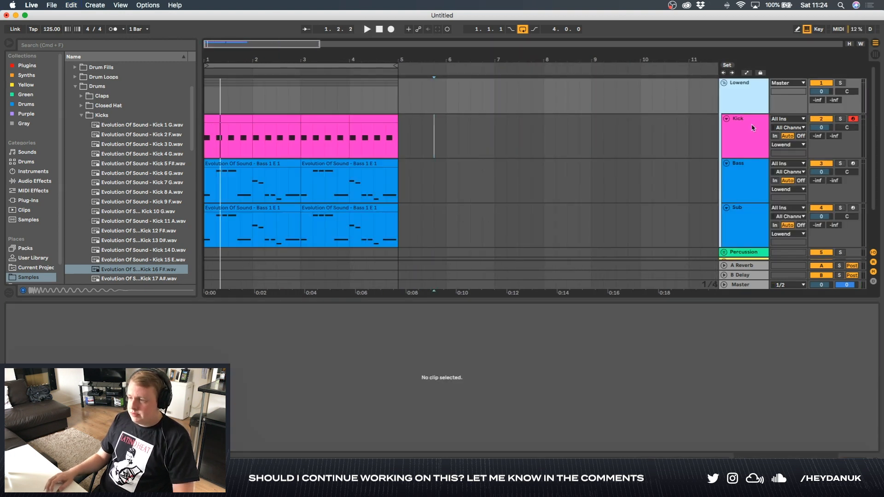
Assign the Lowend group's colour to its grouped tracks and clips, and reduce the height of the detail view
{"action": "right_click", "coordinate": [748, 104]}
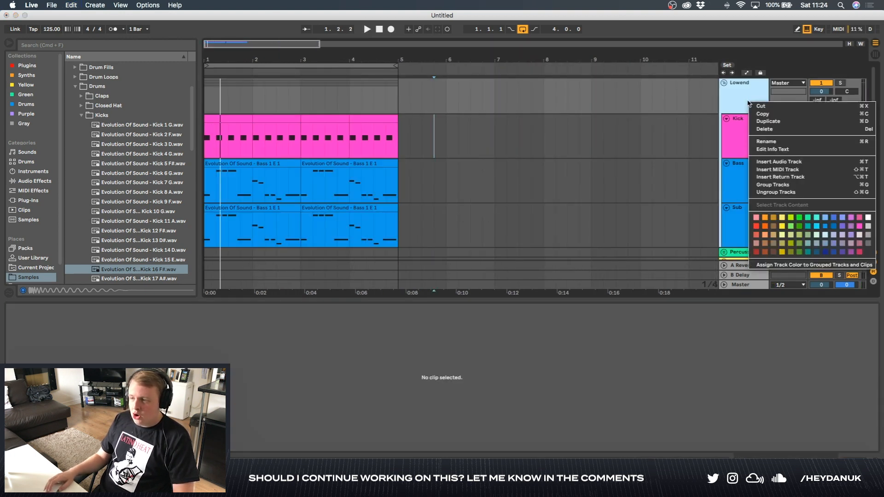
{"action": "left_click", "coordinate": [791, 265]}
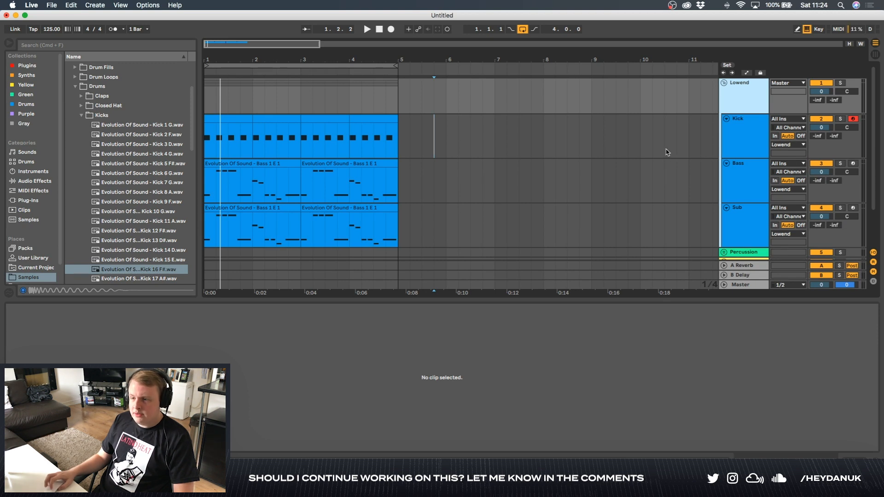
{"action": "scroll", "coordinate": [667, 153], "scroll_direction": "down", "scroll_amount": 1}
{"action": "left_click_drag", "start_coordinate": [369, 301], "coordinate": [383, 379]}
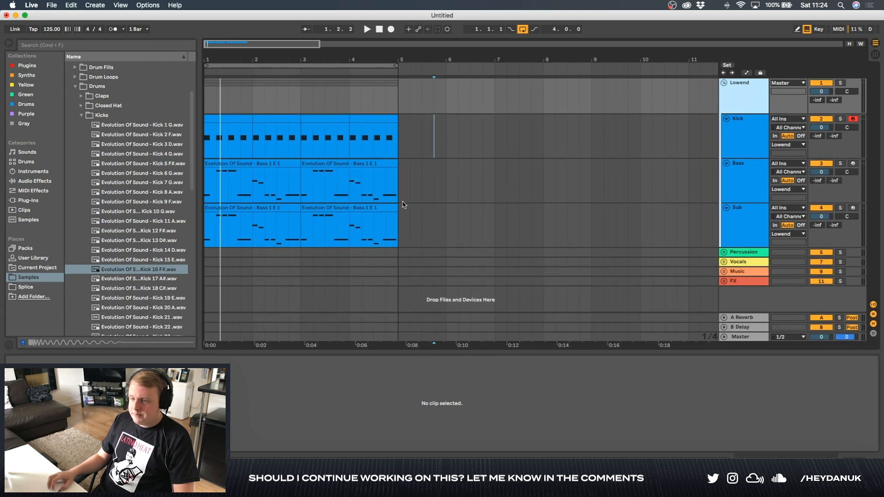
Collapse the Kicks and Drums sample folders, and fold and unfold the Lowend group
{"action": "left_click", "coordinate": [81, 116]}
{"action": "left_click", "coordinate": [74, 87]}
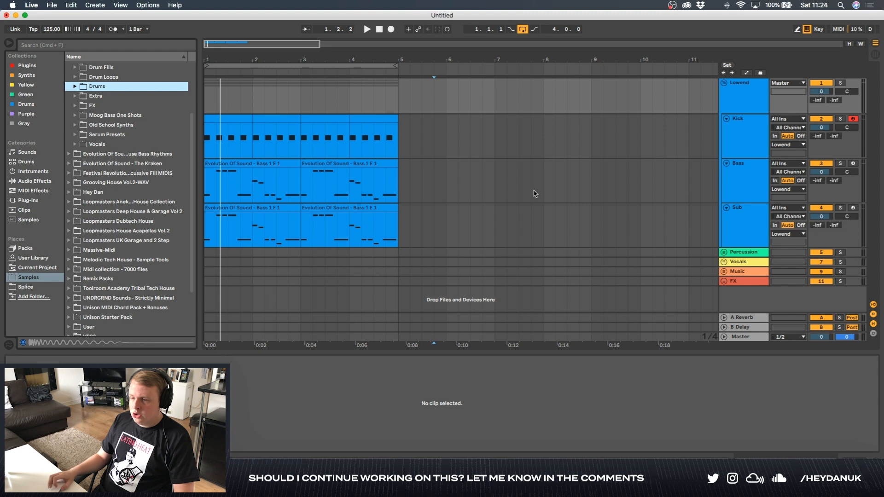
{"action": "left_click", "coordinate": [724, 83]}
{"action": "left_click", "coordinate": [724, 83]}
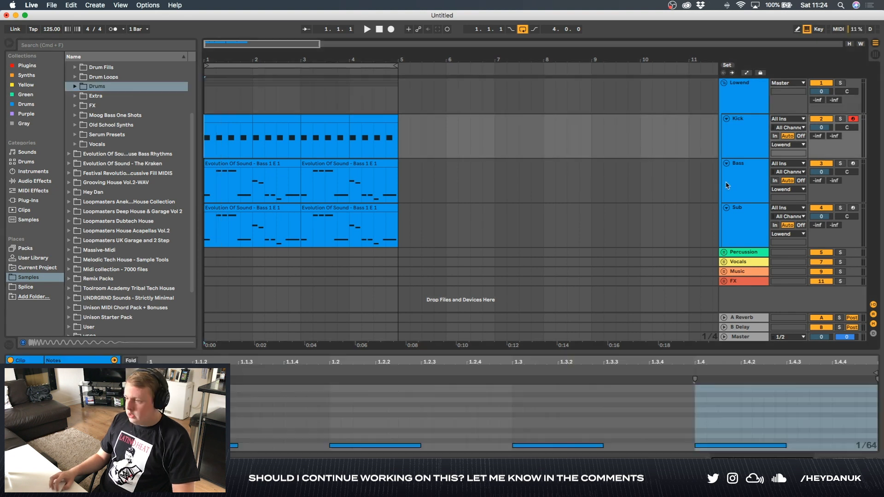
Switch to the Session View mixer, play the loop and lower the Sub track's volume to -6.6 dB
{"action": "left_click", "coordinate": [727, 184]}
{"action": "left_click", "coordinate": [874, 56]}
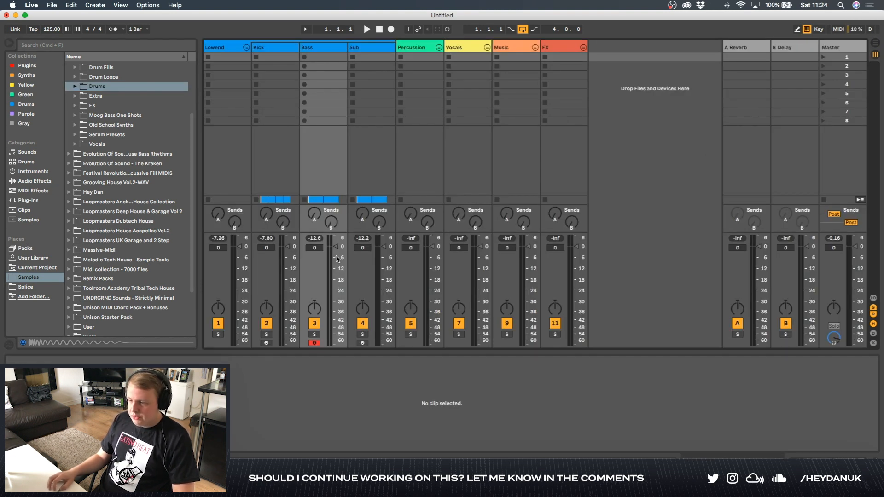
{"action": "key", "text": "space"}
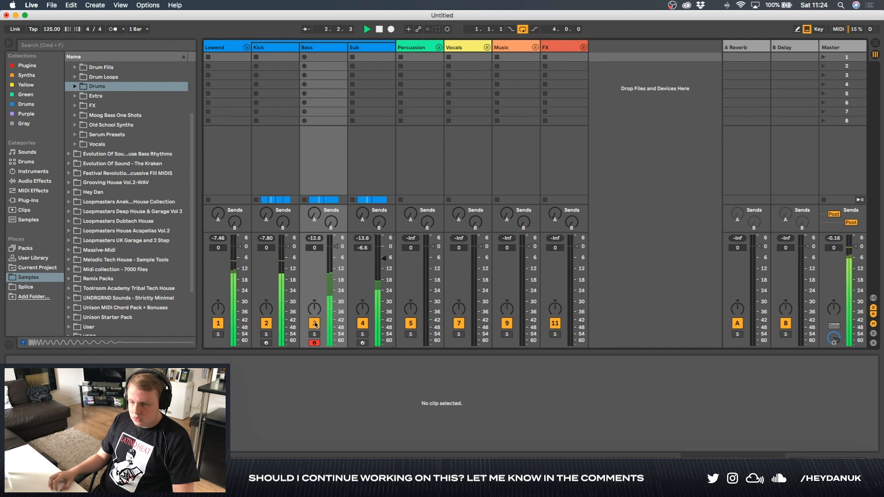
Mute the Bass track and select the Kick track to show its devices
{"action": "key", "text": "F3"}
{"action": "left_click", "coordinate": [282, 49]}
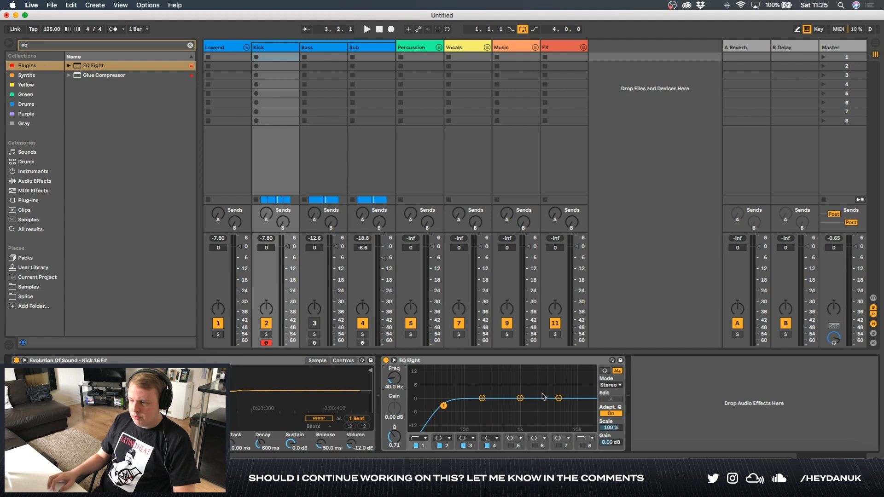
Cut the Kick's third EQ Eight band by about 6 dB at 1.02 kHz and compare the EQ bypassed during playback
{"action": "mouse_move", "coordinate": [520, 399]}
{"action": "left_mouse_down"}
{"action": "mouse_move", "coordinate": [520, 406]}
{"action": "mouse_move", "coordinate": [521, 396]}
{"action": "left_mouse_up"}
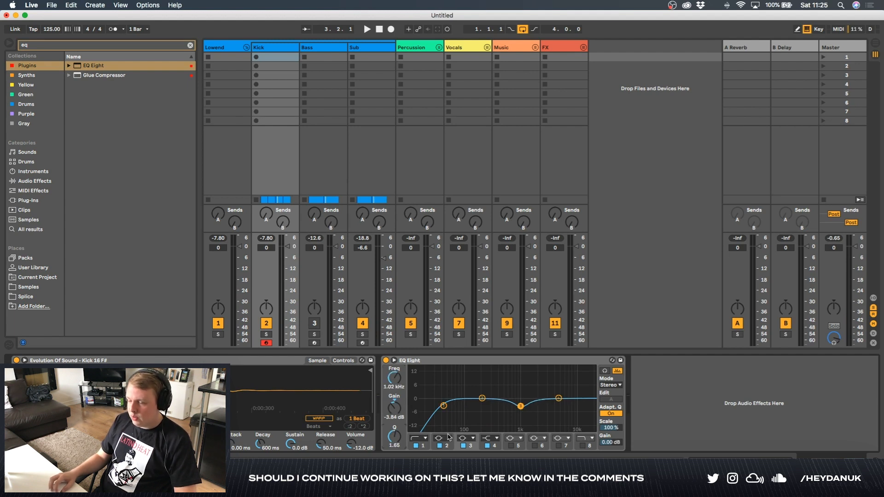
{"action": "key", "text": "space"}
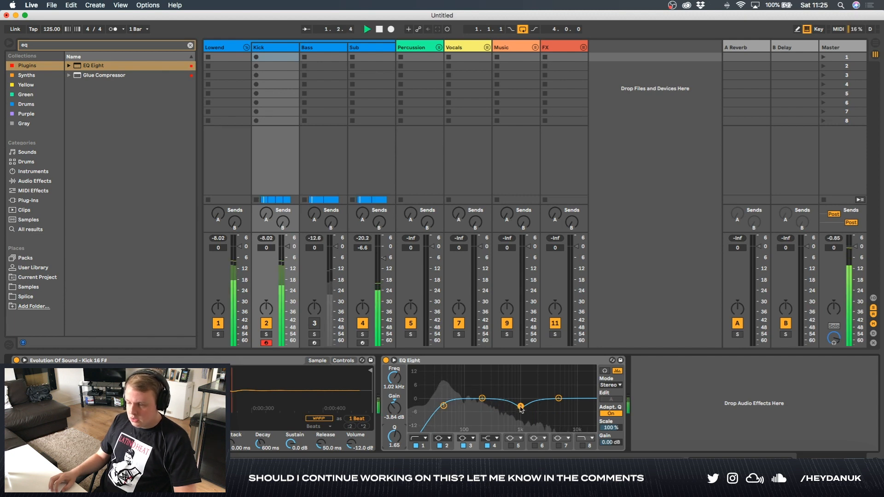
{"action": "left_click_drag", "start_coordinate": [519, 407], "coordinate": [521, 411]}
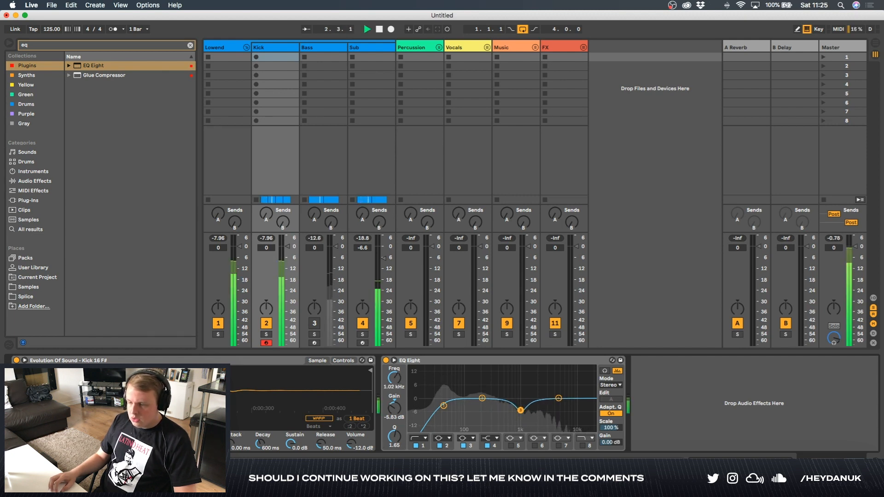
{"action": "left_click", "coordinate": [387, 359]}
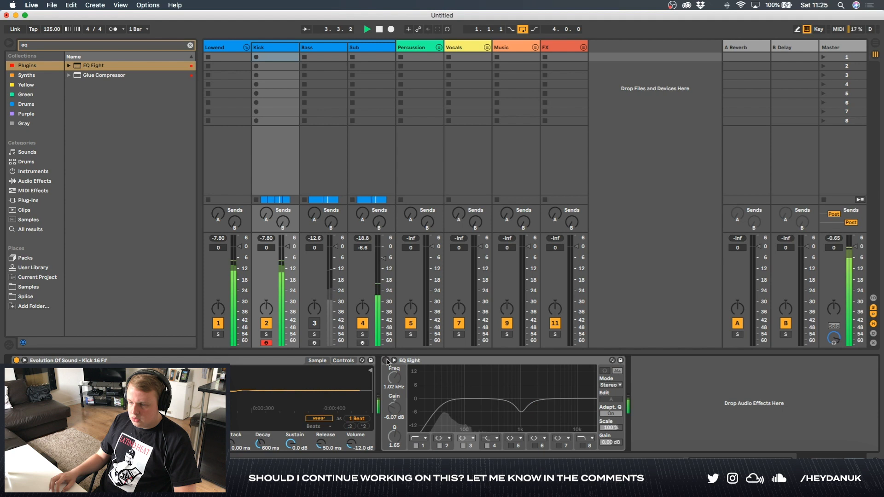
{"action": "left_click", "coordinate": [386, 360]}
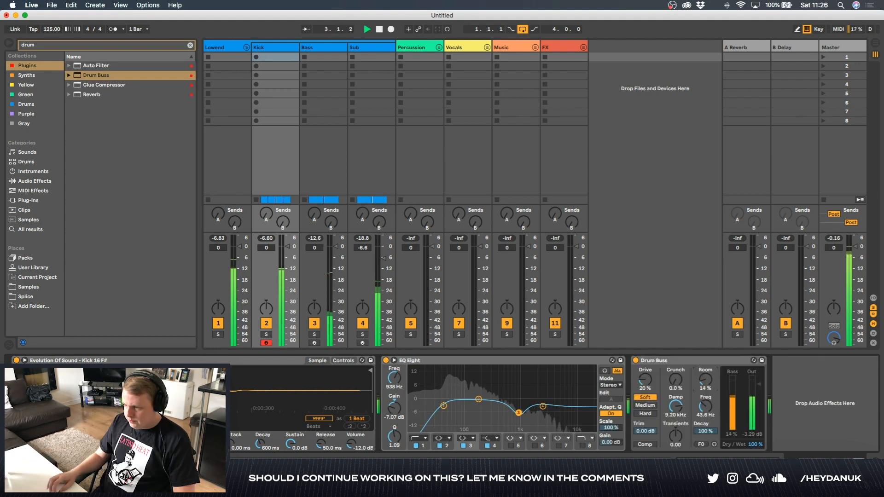
Set the Boom to 17% and the Drive to 29% in the Kick's Drum Buss
{"action": "left_click_drag", "start_coordinate": [706, 380], "coordinate": [706, 378]}
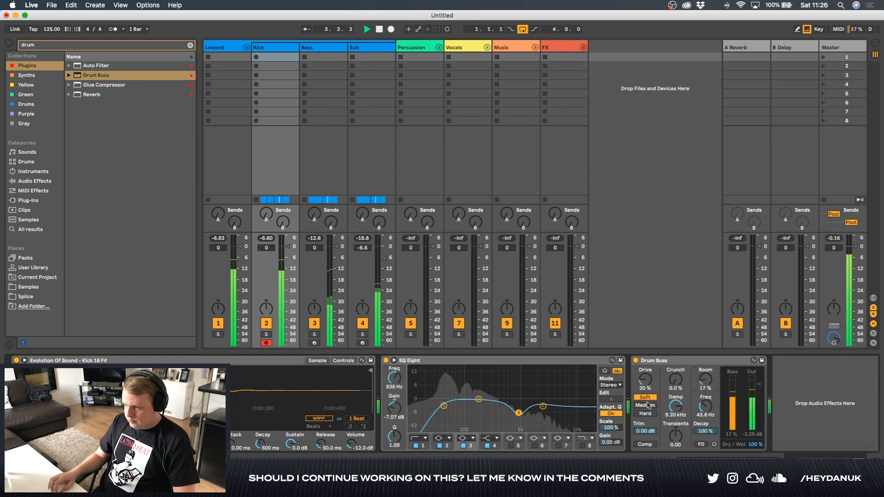
{"action": "left_click_drag", "start_coordinate": [645, 380], "coordinate": [646, 375]}
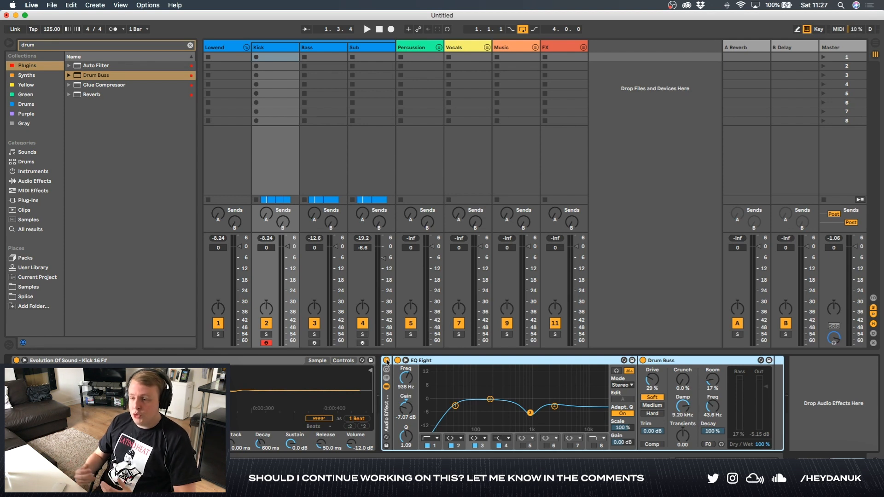
Compare the Kick's effect rack on and off during playback and fine-tune the Drum Buss output level
{"action": "key", "text": "space"}
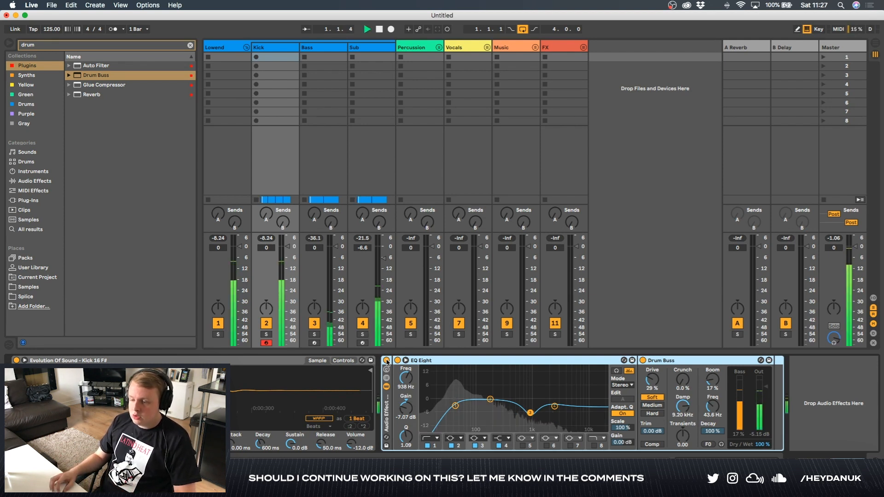
{"action": "left_click", "coordinate": [386, 361]}
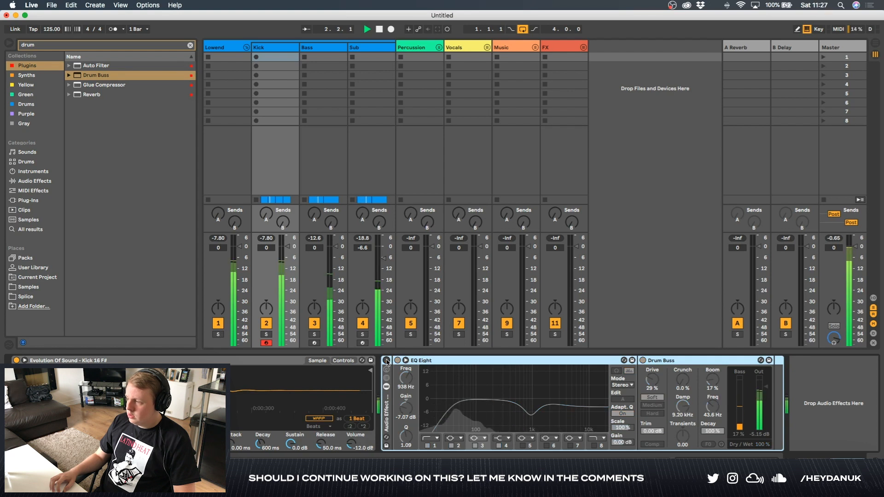
{"action": "left_click", "coordinate": [386, 361]}
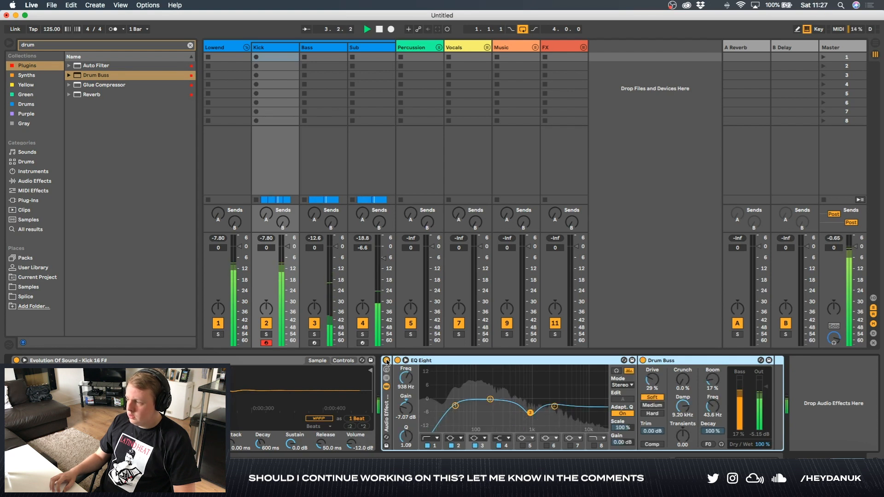
{"action": "left_click", "coordinate": [387, 361]}
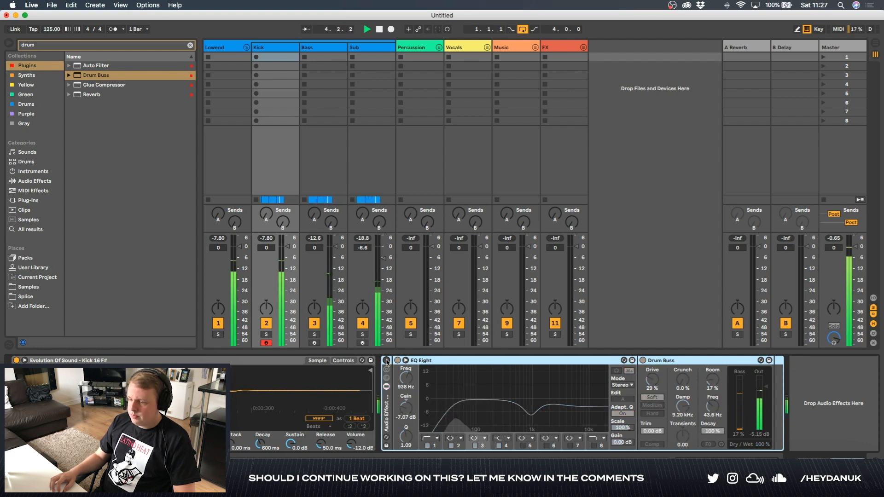
{"action": "left_click", "coordinate": [386, 361]}
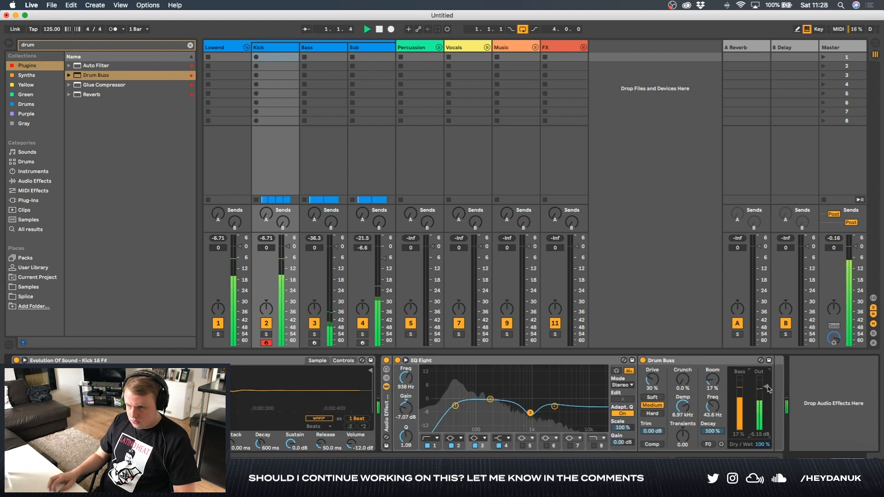
{"action": "left_click_drag", "start_coordinate": [767, 387], "coordinate": [767, 386]}
Switch to the Arrangement View and play the loop with the Bass track soloed
{"action": "key", "text": "Tab"}
{"action": "key", "text": "space"}
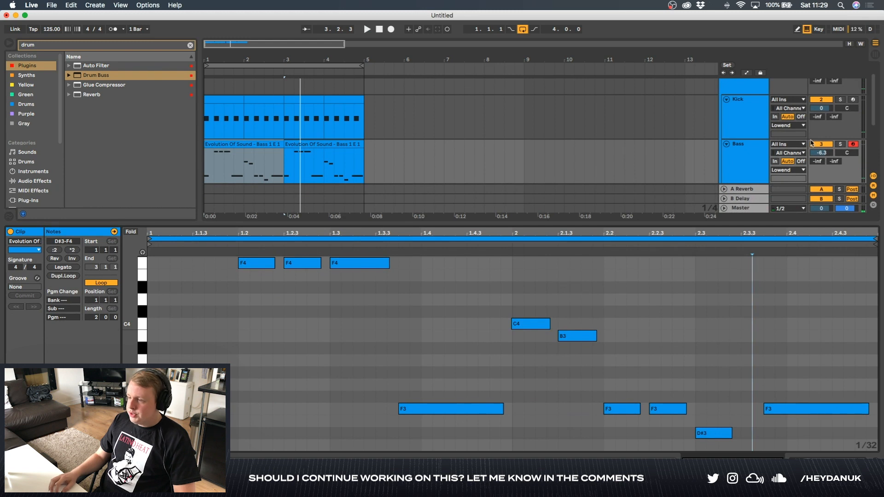
{"action": "left_click", "coordinate": [840, 144]}
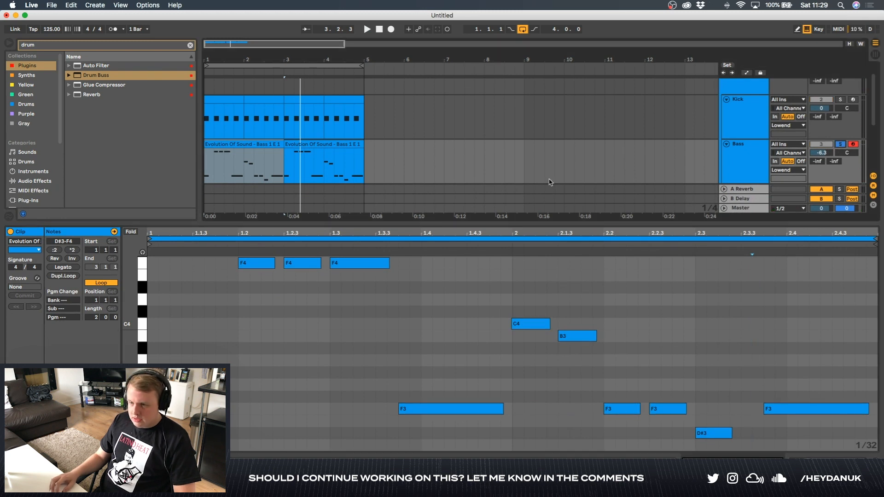
{"action": "key", "text": "space"}
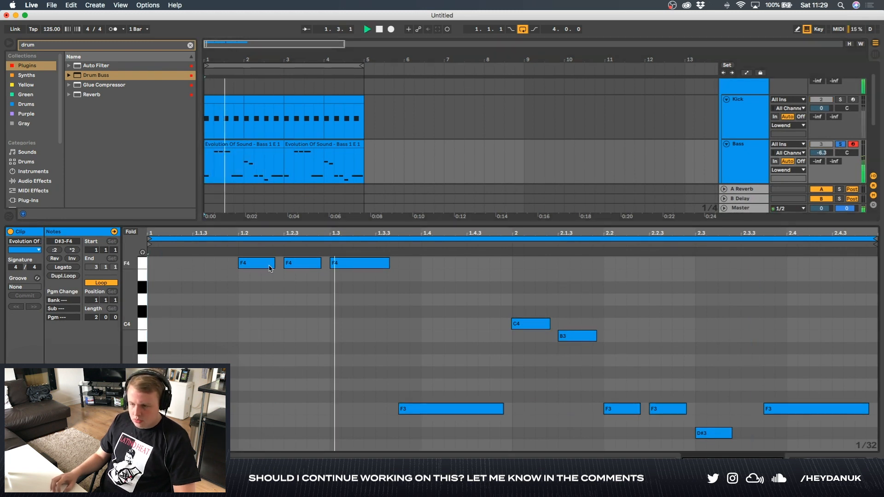
Shorten the two long F3 notes in the Bass clip, after beat 1.3 and at the end of bar 2
{"action": "key", "text": "space"}
{"action": "left_click_drag", "start_coordinate": [503, 408], "coordinate": [464, 409]}
{"action": "key", "text": "space"}
{"action": "left_click_drag", "start_coordinate": [868, 409], "coordinate": [832, 409]}
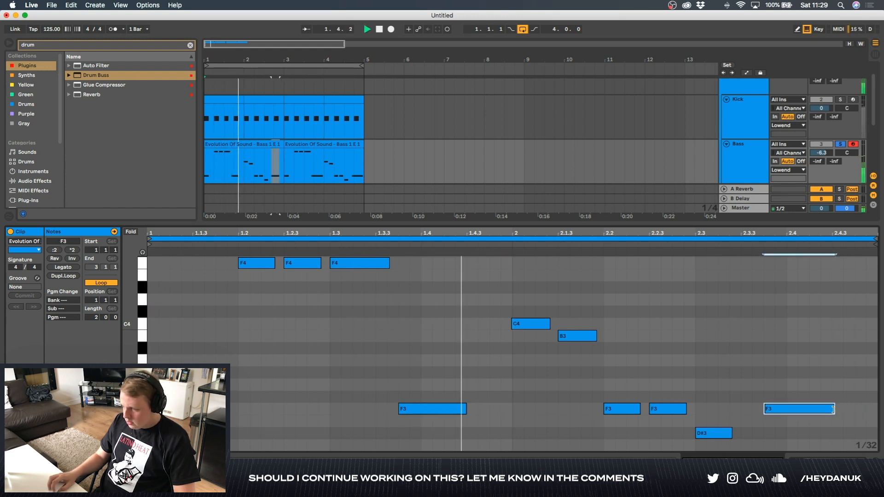
{"action": "left_click", "coordinate": [460, 409]}
{"action": "key", "text": "Left"}
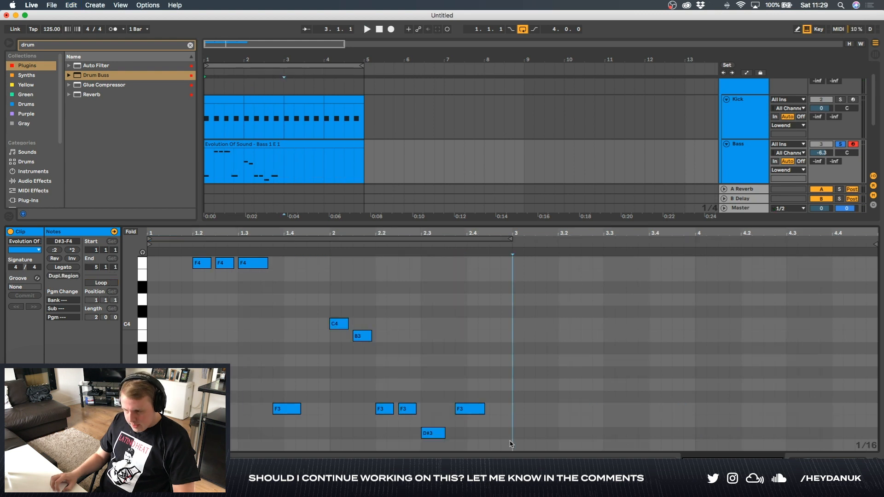
Duplicate all the Bass notes of bars 1 and 2 into bars 3 and 4
{"action": "left_click_drag", "start_coordinate": [510, 440], "coordinate": [142, 270]}
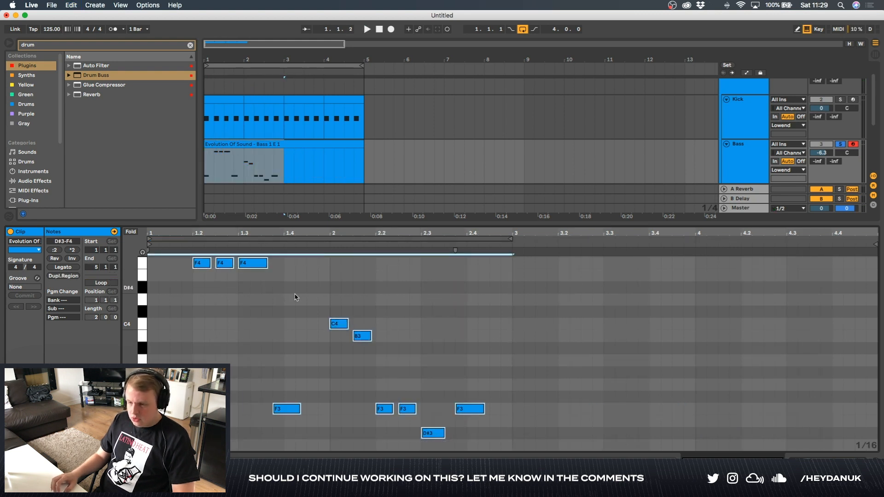
{"action": "key", "text": "super+d"}
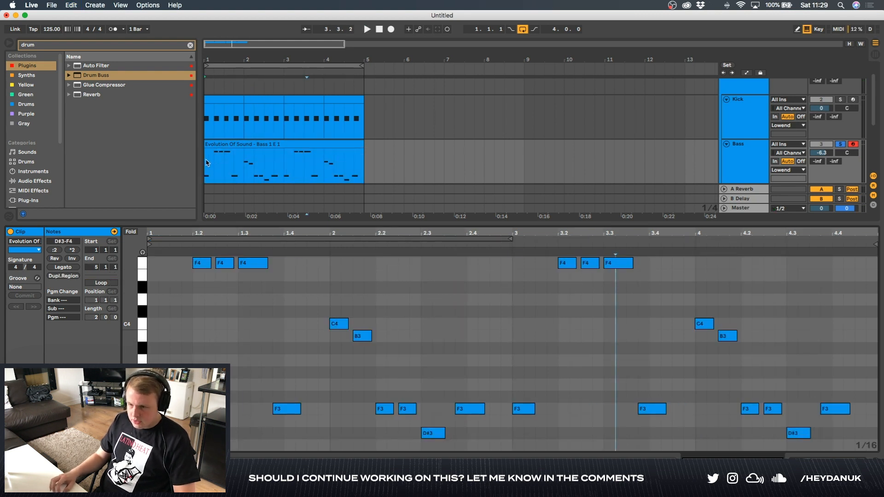
During playback, shorten the D#3 note at beat 4.3 of the Bass clip and add a second D#3 directly after it
{"action": "key", "text": "space"}
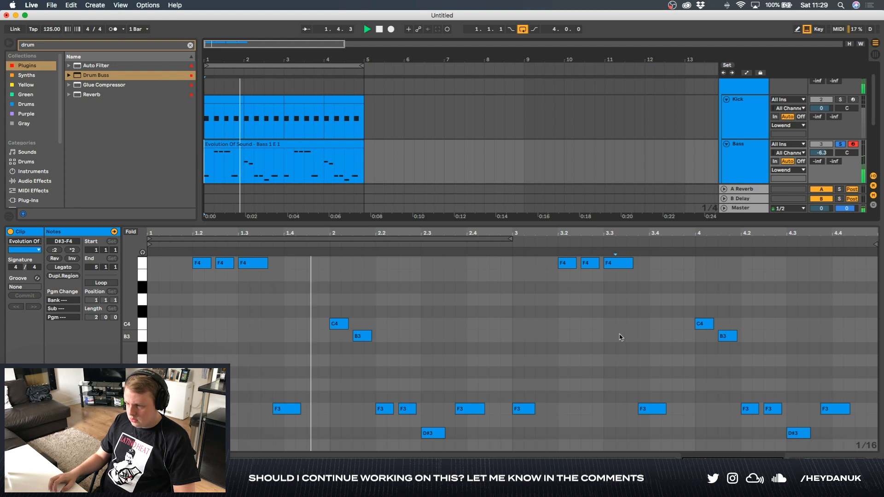
{"action": "left_click_drag", "start_coordinate": [810, 433], "coordinate": [799, 432]}
{"action": "double_click", "coordinate": [803, 433]}
{"action": "left_click", "coordinate": [819, 432]}
{"action": "left_click", "coordinate": [835, 407]}
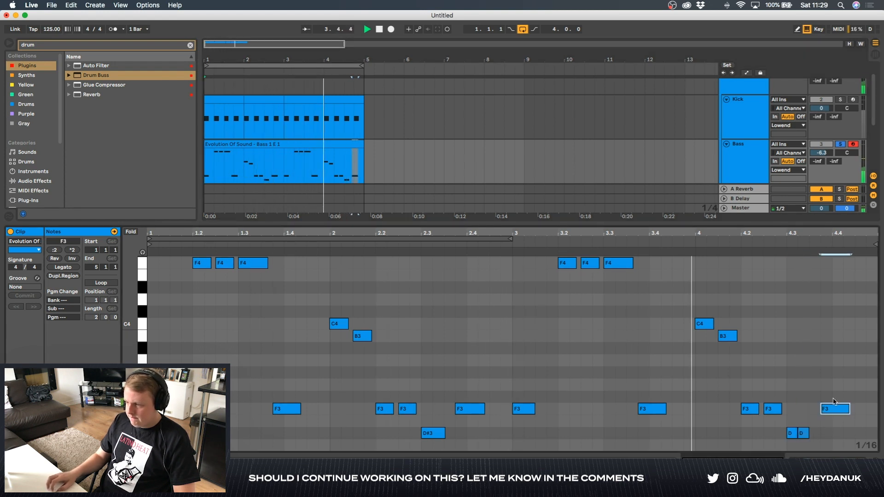
Add a G#3 note at the very end of bar 4 in the Bass clip, extended to the bar's end
{"action": "double_click", "coordinate": [859, 432]}
{"action": "left_click_drag", "start_coordinate": [864, 434], "coordinate": [877, 434]}
{"action": "key", "text": "space"}
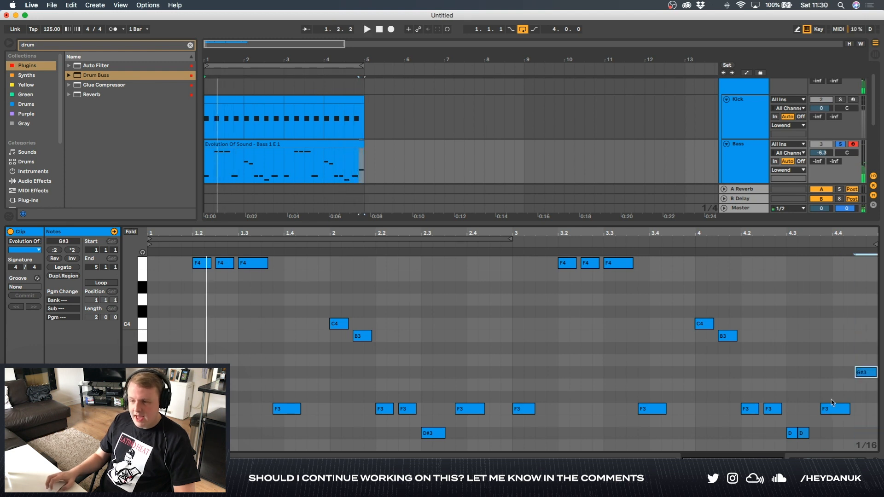
Select the edited Bass clip, and delete the Sub track's old clip in bars 3 and 4
{"action": "left_click", "coordinate": [309, 145]}
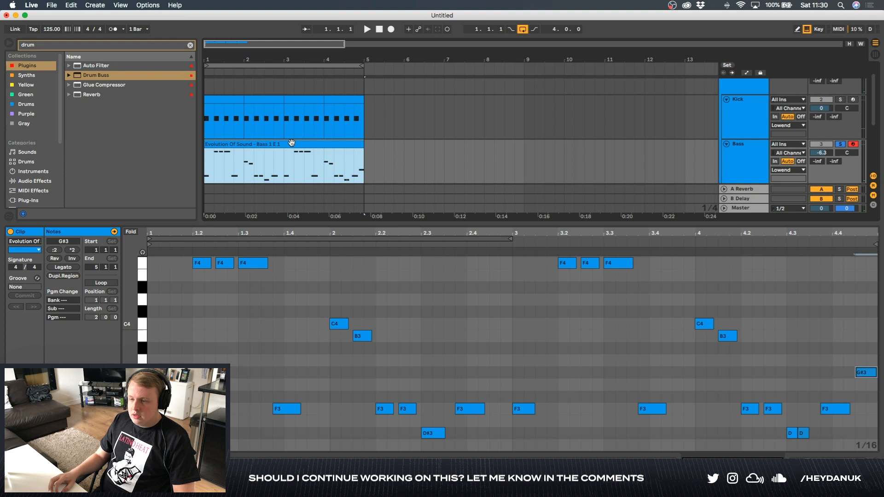
{"action": "scroll", "coordinate": [292, 143], "scroll_direction": "down", "scroll_amount": 3}
{"action": "left_click", "coordinate": [272, 146]}
{"action": "left_click", "coordinate": [312, 147]}
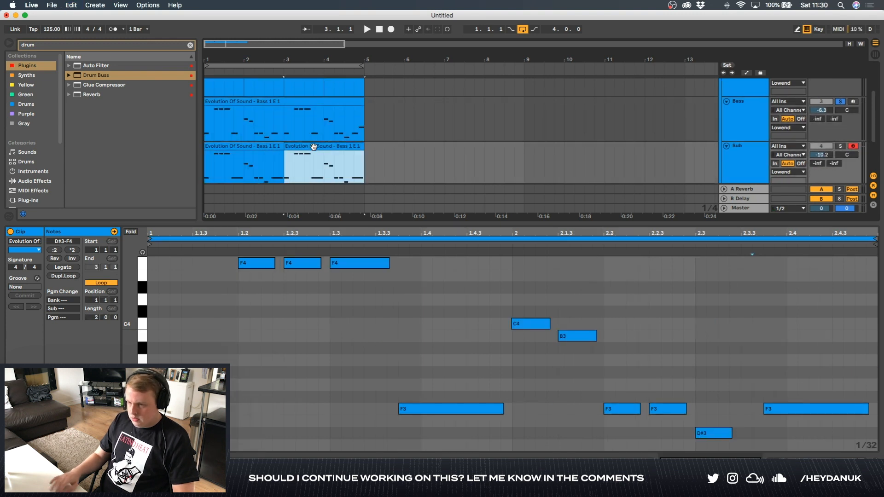
{"action": "key", "text": "Delete"}
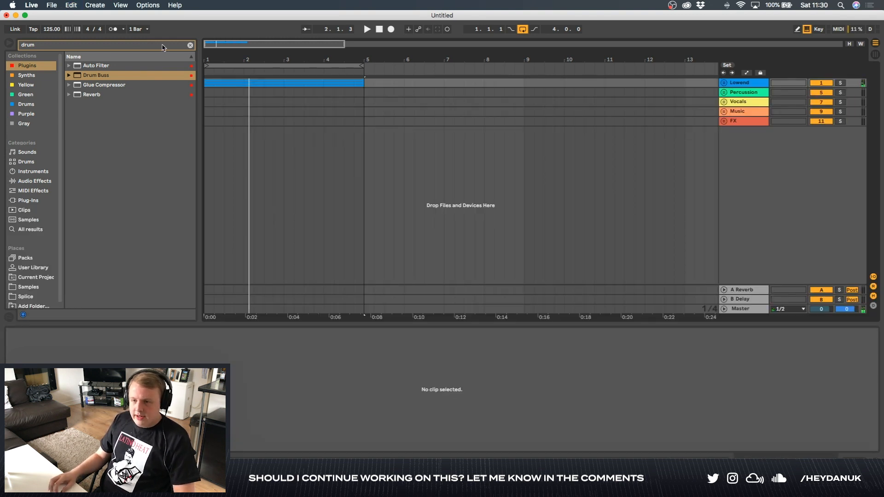
Create a new track with a Drum Rack below the FX group and rename it Clap
{"action": "left_click", "coordinate": [189, 45]}
{"action": "left_click", "coordinate": [33, 172]}
{"action": "left_click_drag", "start_coordinate": [96, 65], "coordinate": [738, 171]}
{"action": "right_click", "coordinate": [738, 131]}
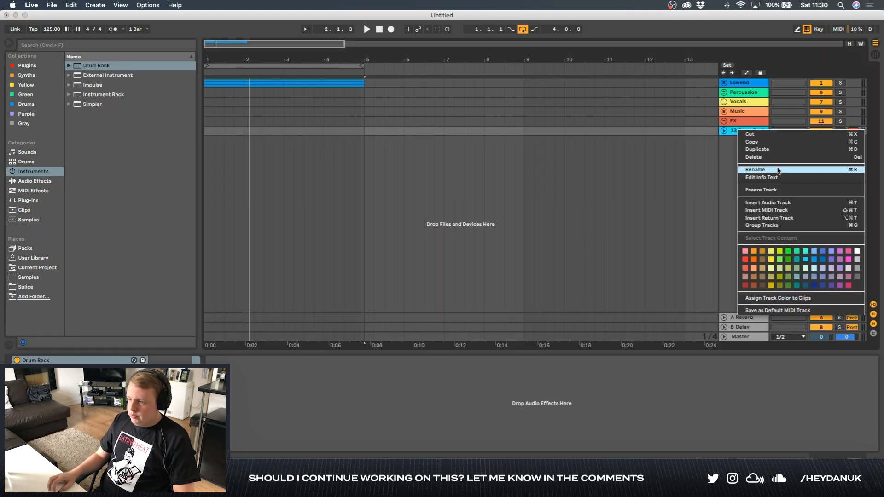
{"action": "left_click", "coordinate": [780, 169]}
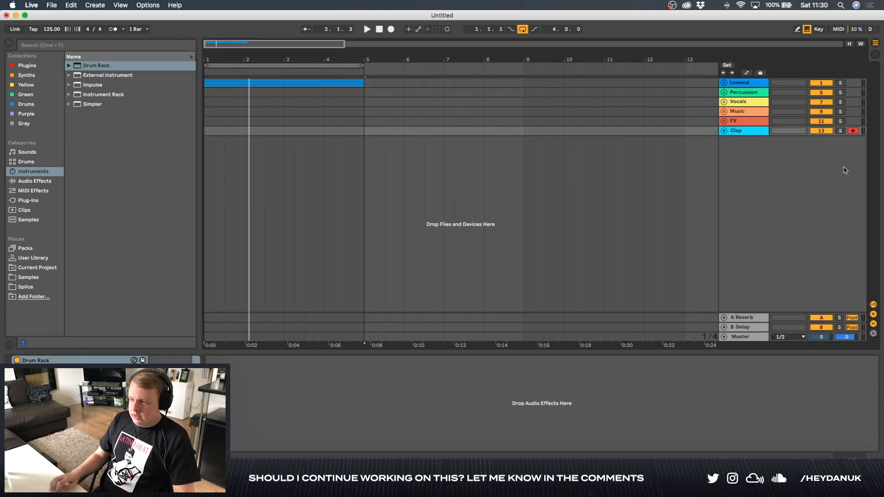
Open the Samples folder under Places in the browser
{"action": "left_click", "coordinate": [111, 46]}
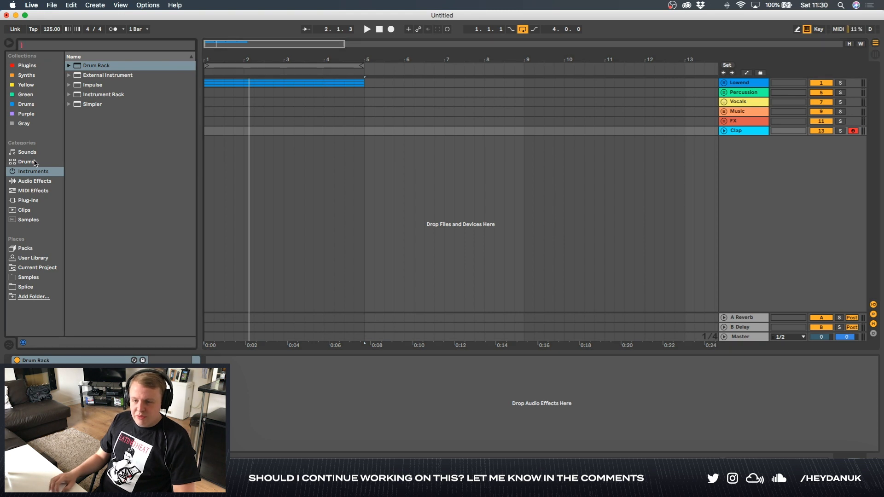
{"action": "left_click", "coordinate": [29, 220]}
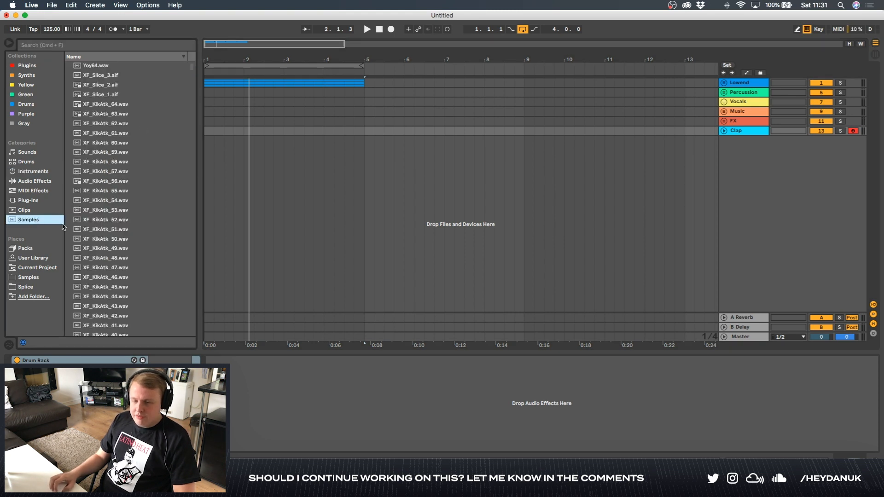
{"action": "left_click", "coordinate": [28, 277]}
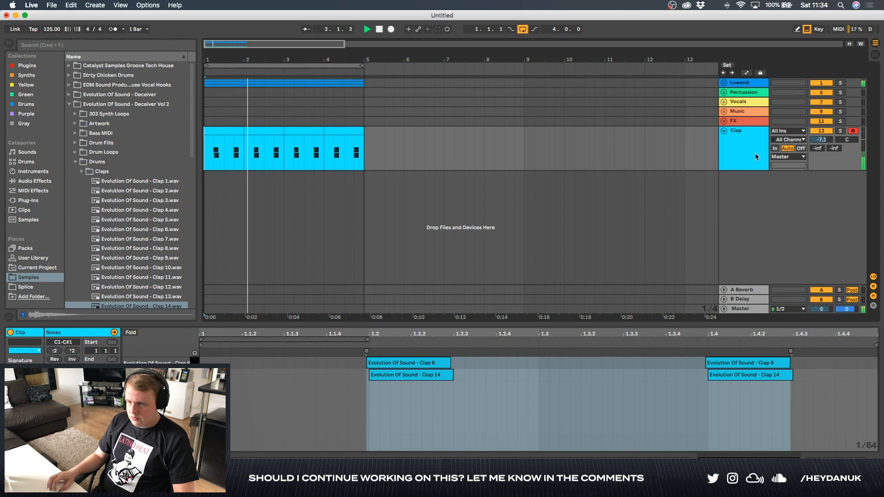
Try the Ozone Imager 2 plugin on the Clap track and remove it from the device chain
{"action": "left_click", "coordinate": [751, 155]}
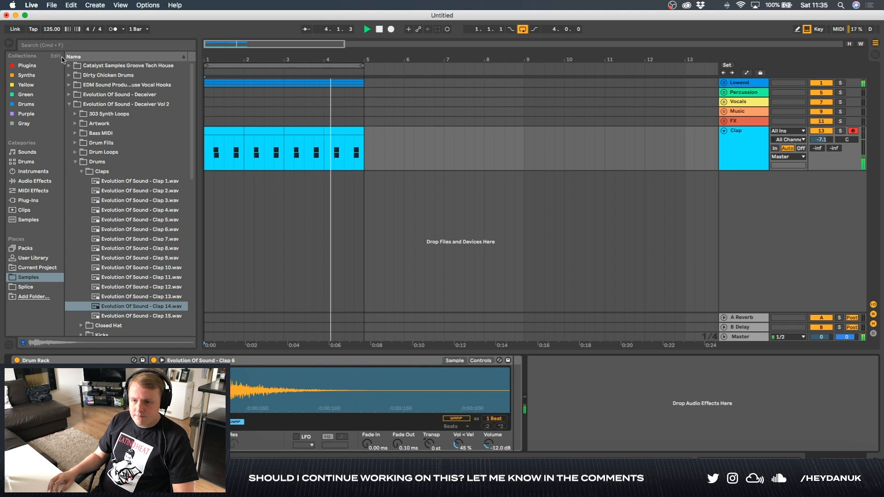
{"action": "left_click", "coordinate": [27, 66]}
{"action": "left_click", "coordinate": [48, 45]}
{"action": "type", "text": "ozone"}
{"action": "key", "text": "Down"}
{"action": "key", "text": "Return"}
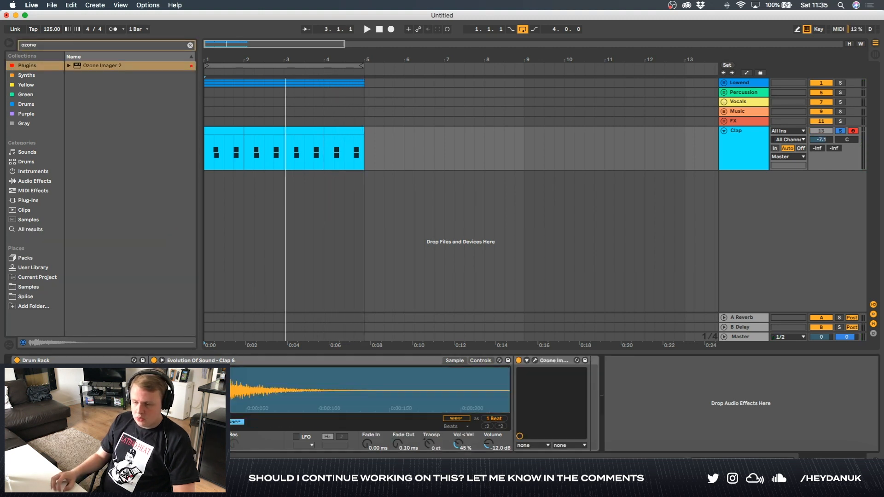
{"action": "key", "text": "Delete"}
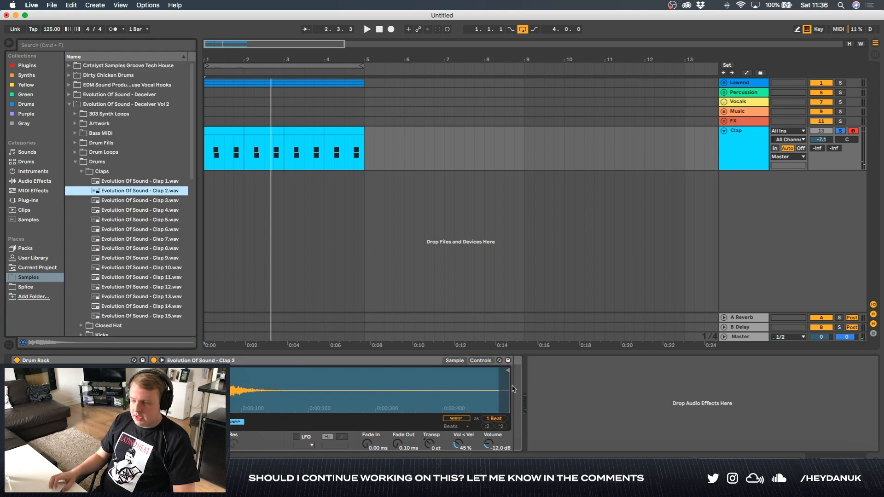
Check the Clap 2 sampler's control settings and select the Clap 6 notes in the first Clap clip
{"action": "left_click", "coordinate": [273, 392]}
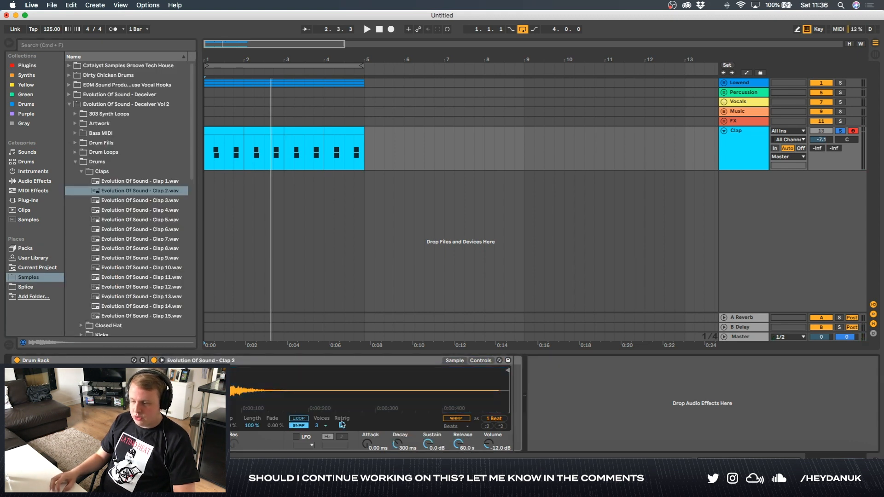
{"action": "left_click", "coordinate": [481, 361]}
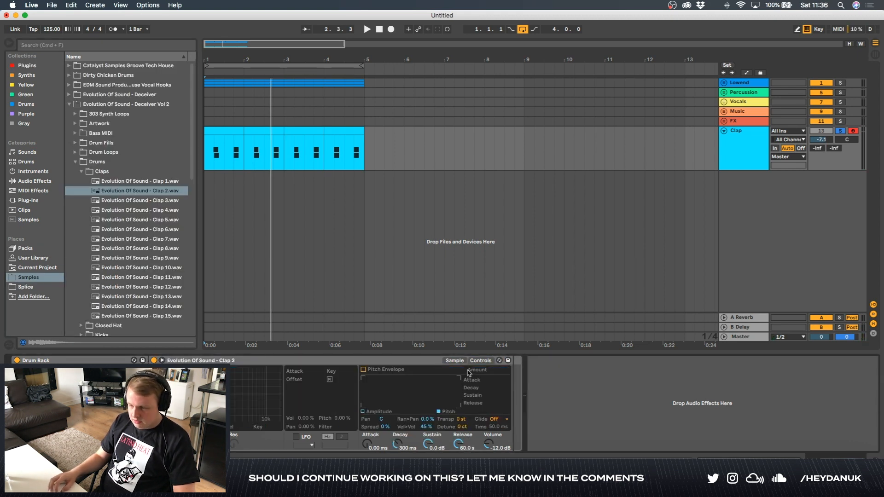
{"action": "double_click", "coordinate": [227, 128]}
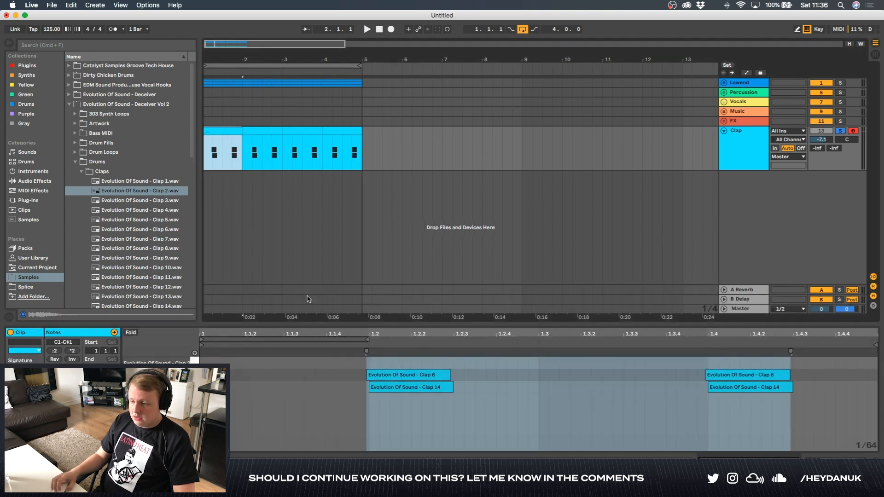
{"action": "left_click_drag", "start_coordinate": [343, 364], "coordinate": [733, 375]}
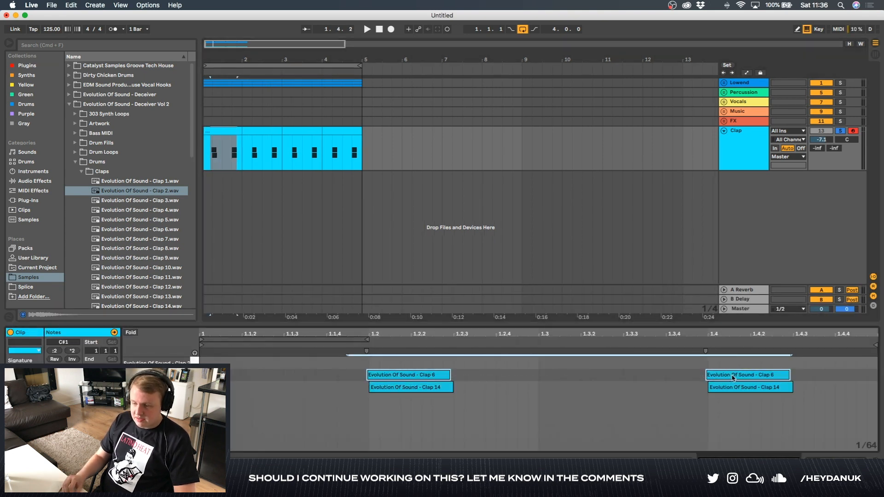
In Session view, select the Clap 2 pad and add EQ Eight after the Clap track's Drum Rack
{"action": "key", "text": "Tab"}
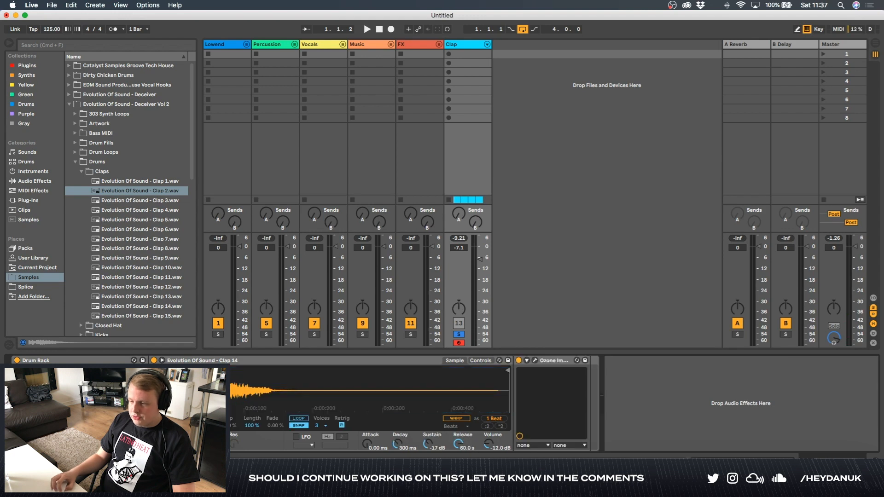
{"action": "left_click", "coordinate": [100, 440]}
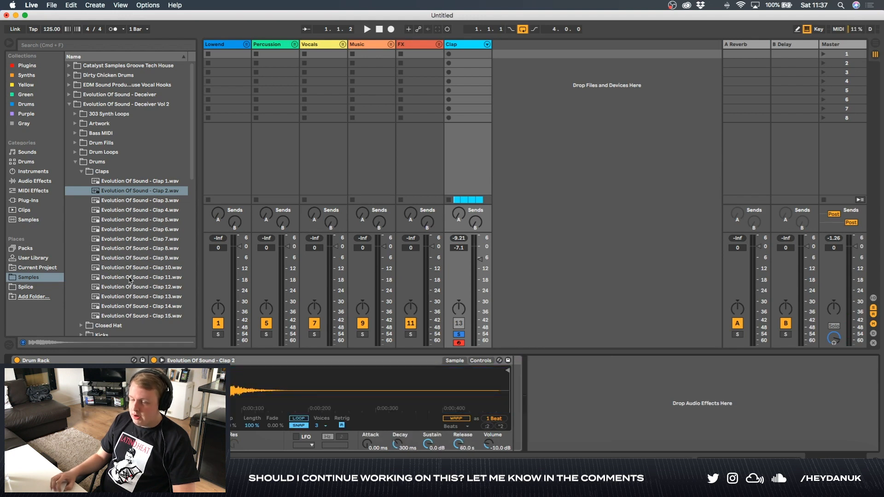
{"action": "left_click", "coordinate": [71, 105]}
{"action": "left_click", "coordinate": [46, 68]}
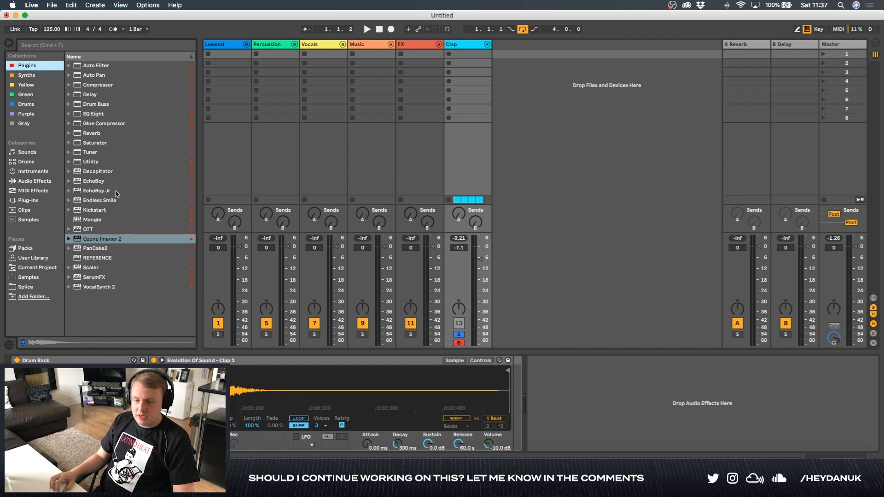
{"action": "left_click", "coordinate": [82, 45]}
{"action": "type", "text": "e"}
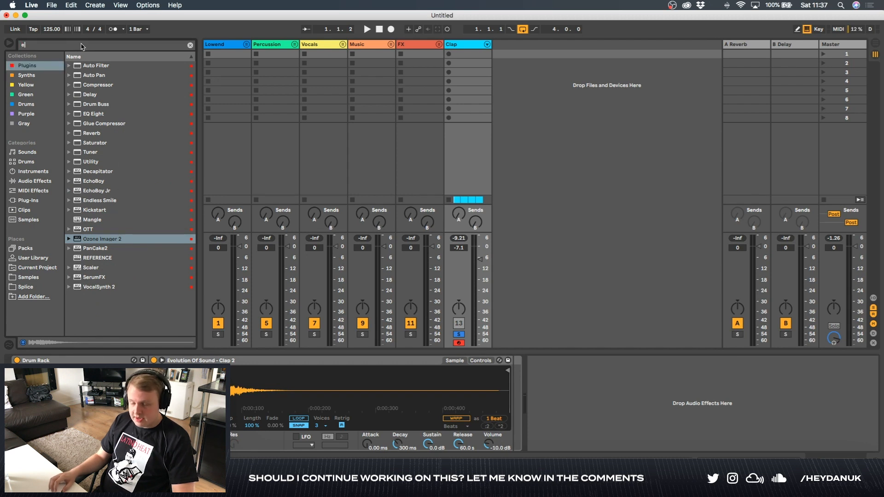
{"action": "type", "text": "q"}
{"action": "left_click_drag", "start_coordinate": [94, 67], "coordinate": [646, 406]}
Make band 1 of EQ Eight a low-cut filter and place band 4 at about 5.16 kHz and -1.86 dB
{"action": "left_click", "coordinate": [566, 439]}
{"action": "left_click", "coordinate": [561, 385]}
{"action": "left_click_drag", "start_coordinate": [666, 398], "coordinate": [705, 402]}
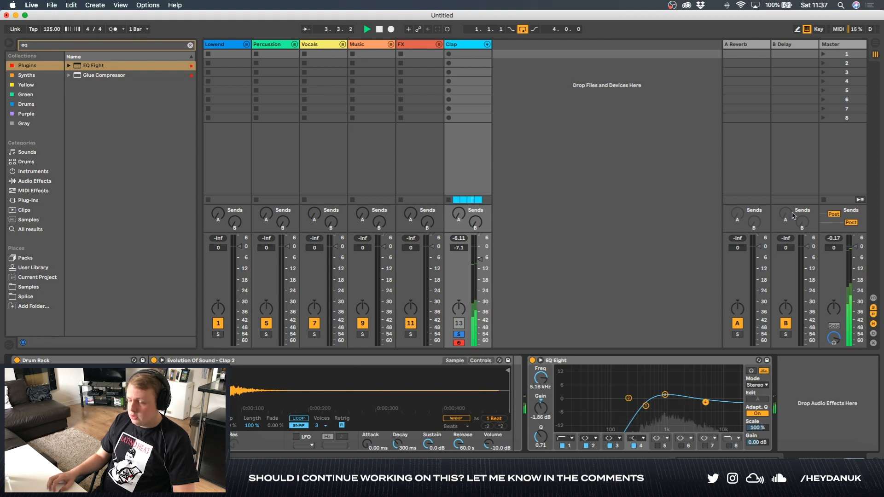
Unsolo the Clap track and play the loop to hear the equalized clap with the lowend
{"action": "key", "text": "space"}
{"action": "left_click", "coordinate": [459, 335]}
{"action": "key", "text": "space"}
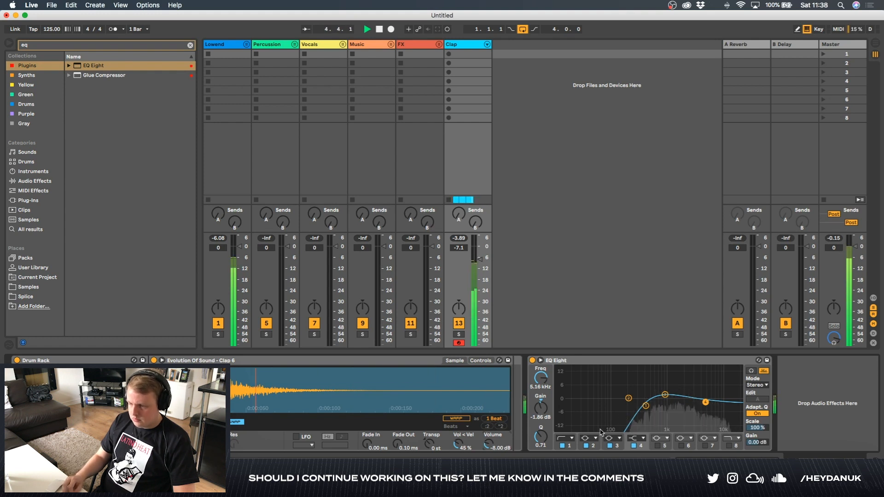
{"action": "key", "text": "space"}
Add a Glue Compressor after EQ Eight with Soft clipping on and Range at 0 dB
{"action": "key", "text": "super+f"}
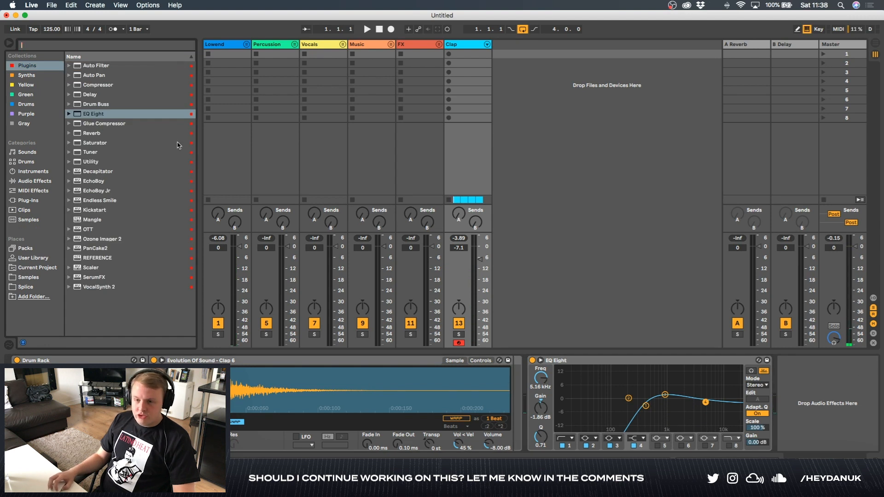
{"action": "left_click_drag", "start_coordinate": [107, 125], "coordinate": [807, 395]}
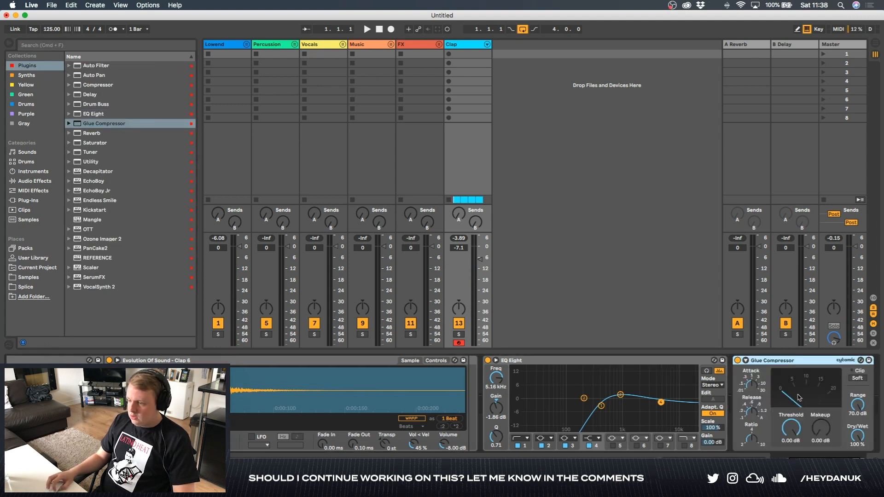
{"action": "left_click", "coordinate": [807, 378]}
Add Utility after the Glue Compressor and group both devices into an Audio Effect Rack
{"action": "key", "text": "super+f"}
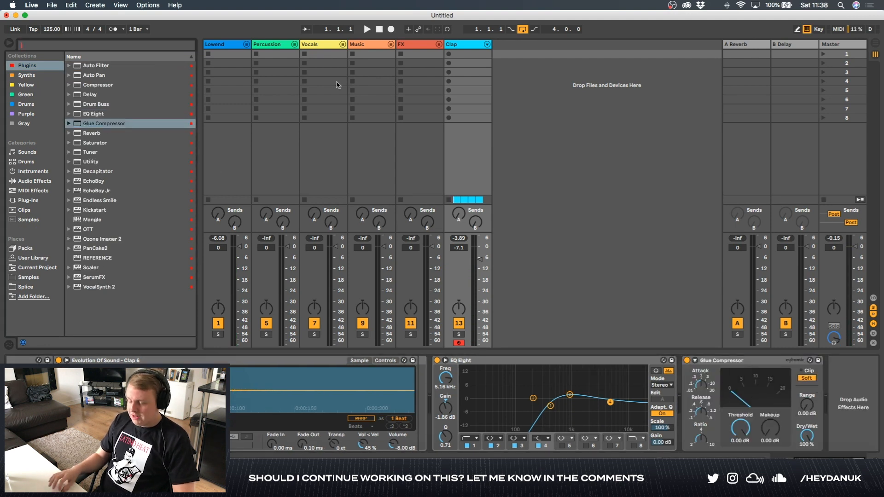
{"action": "type", "text": "ut"}
{"action": "key", "text": "Down"}
{"action": "key", "text": "Return"}
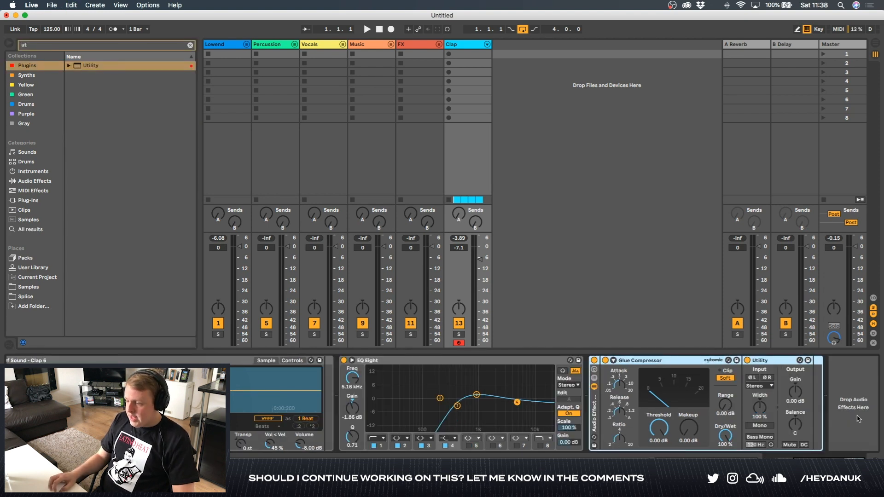
Set the Glue Compressor's makeup to 10 dB and compensate with a Utility gain of -10 dB
{"action": "left_click_drag", "start_coordinate": [694, 434], "coordinate": [694, 414]}
{"action": "type", "text": "10"}
{"action": "key", "text": "Return"}
{"action": "left_click", "coordinate": [796, 392]}
{"action": "type", "text": "-10"}
{"action": "key", "text": "Return"}
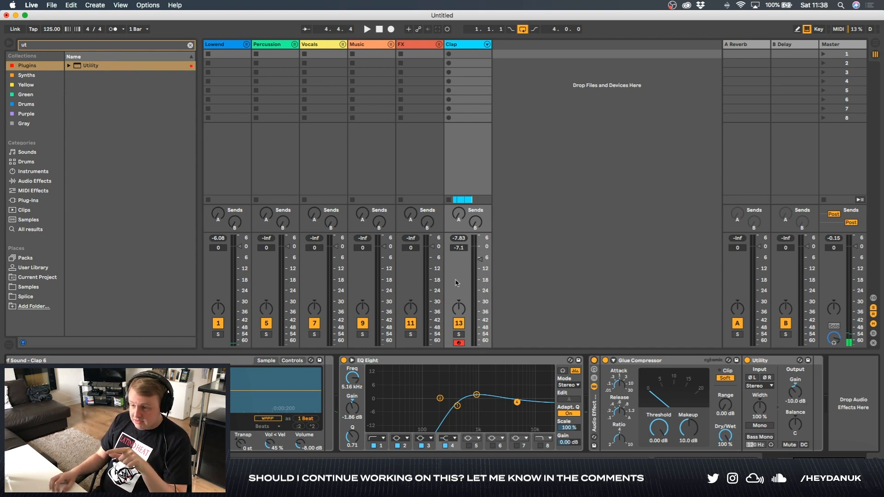
Play the loop with the lowend and compare the clap with the effect rack off and on
{"action": "left_click", "coordinate": [594, 361]}
{"action": "key", "text": "space"}
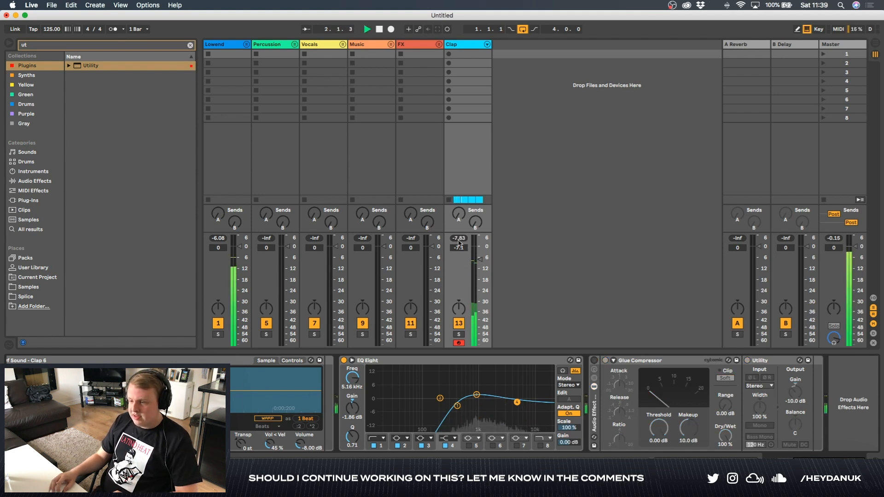
{"action": "left_click", "coordinate": [594, 361]}
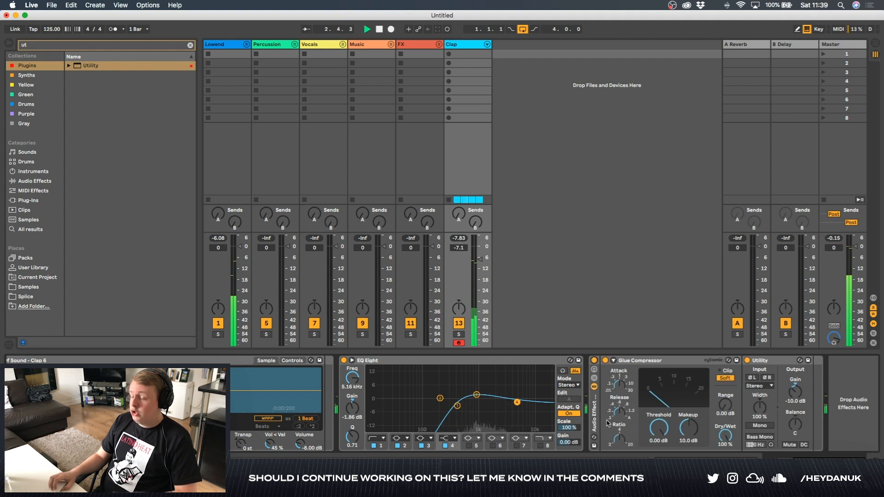
{"action": "key", "text": "space"}
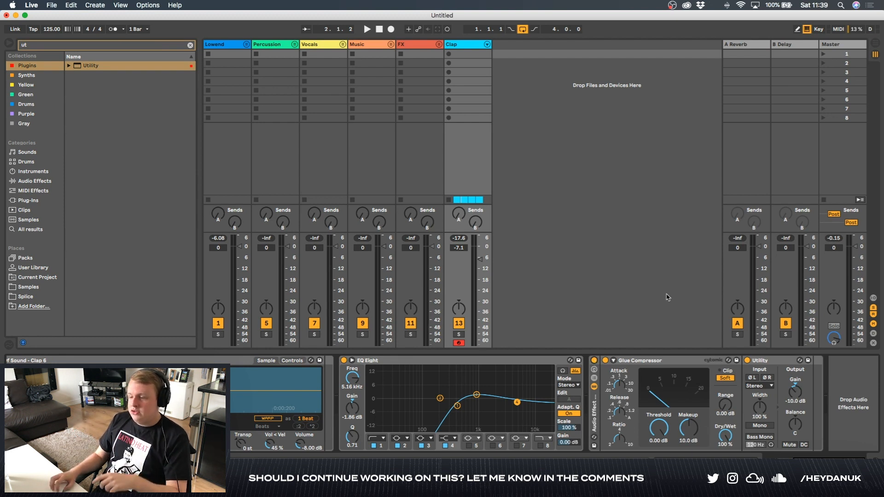
Solo the Clap track and compare its sound with the effect rack on and bypassed
{"action": "left_click", "coordinate": [458, 334]}
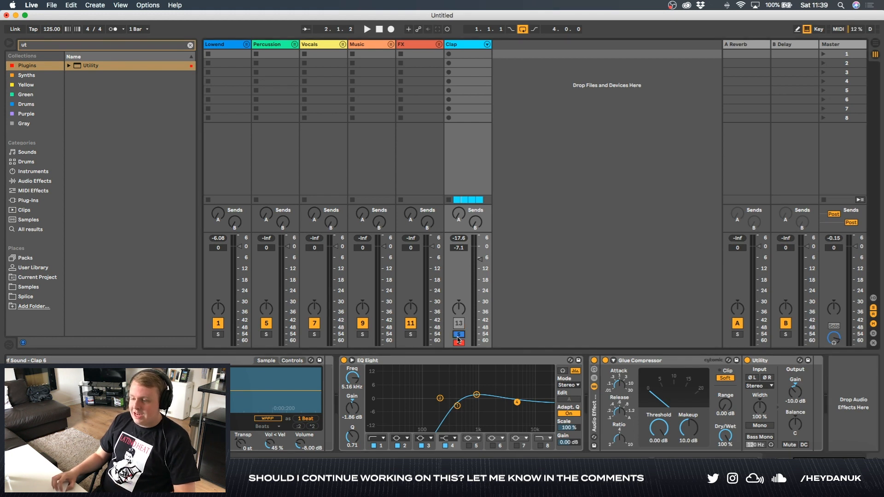
{"action": "key", "text": "space"}
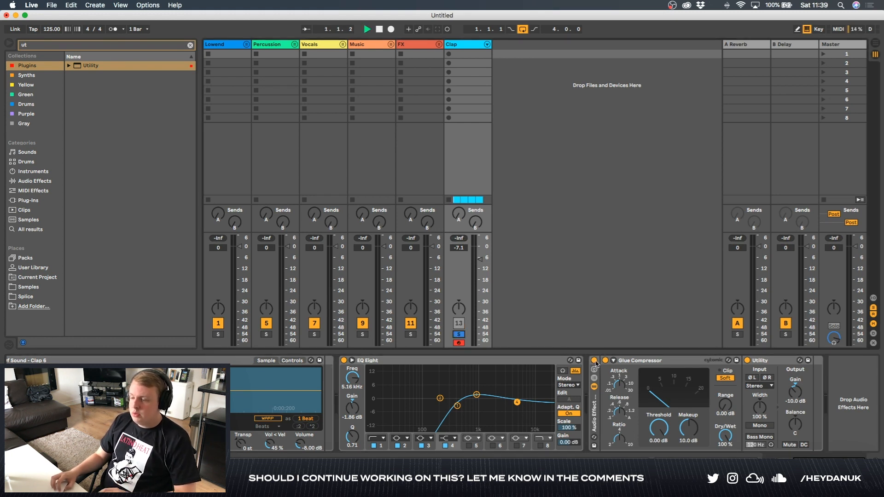
{"action": "left_click", "coordinate": [594, 361]}
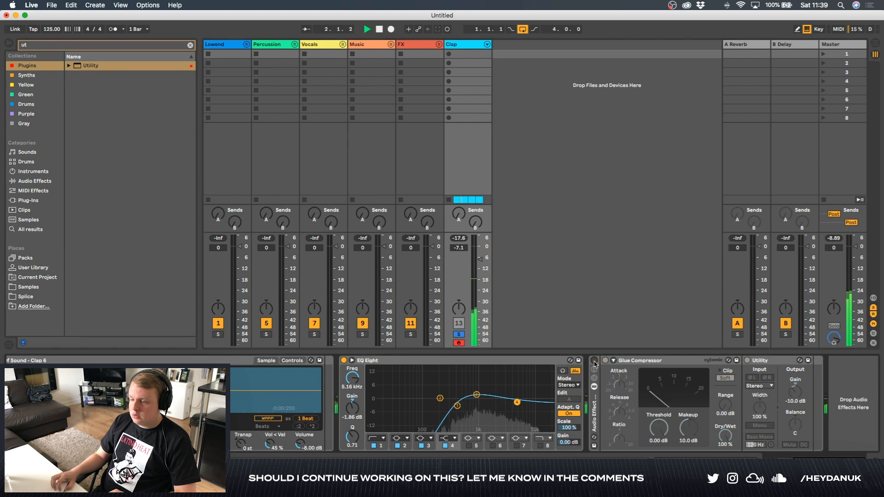
{"action": "left_click", "coordinate": [595, 361]}
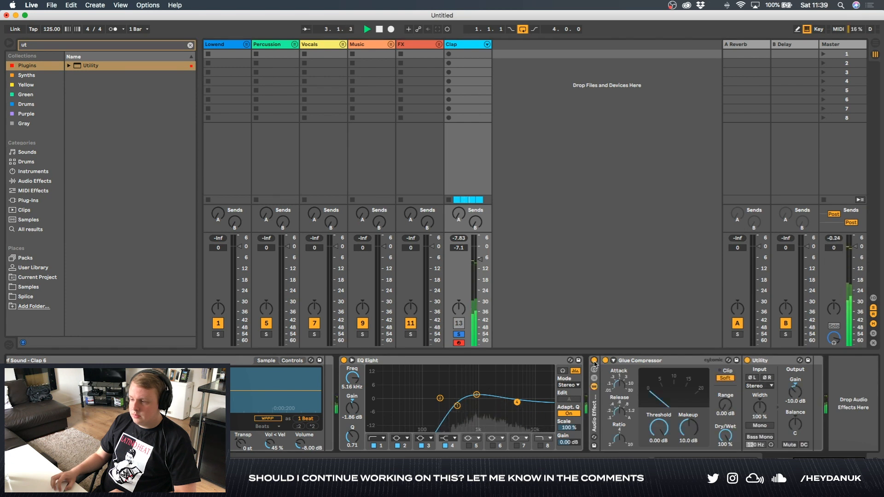
{"action": "key", "text": "space"}
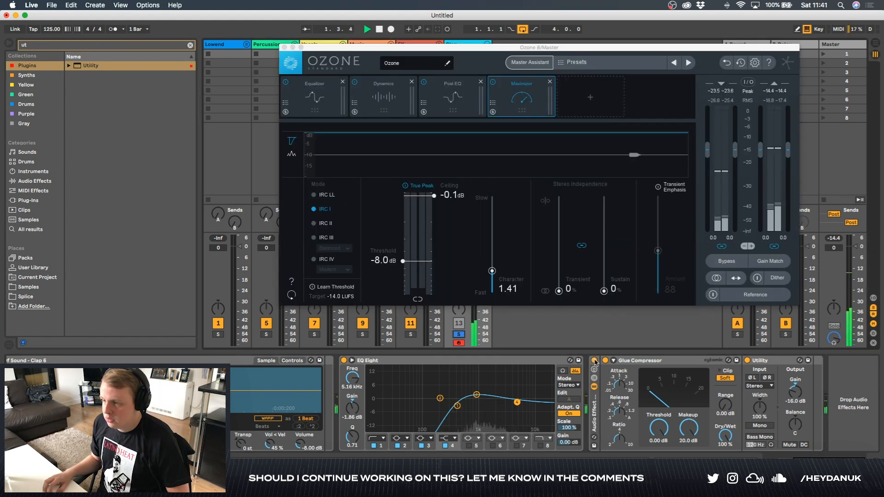
{"action": "left_click", "coordinate": [595, 360]}
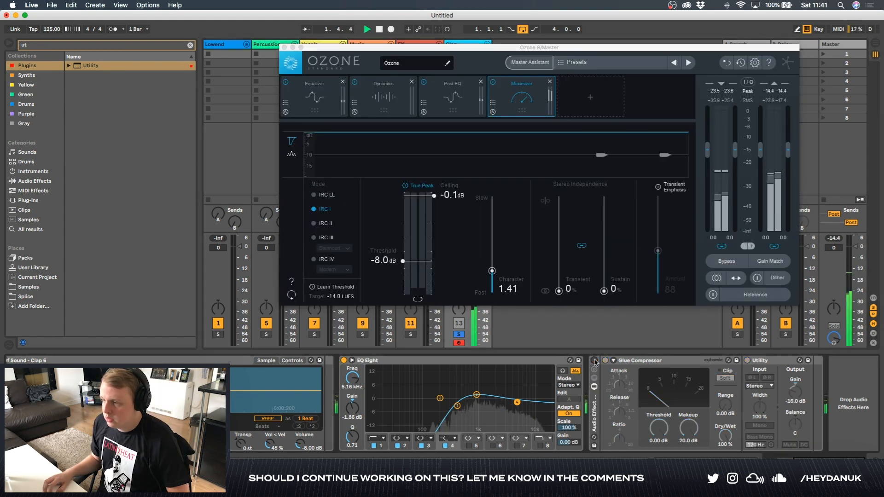
{"action": "key", "text": "space"}
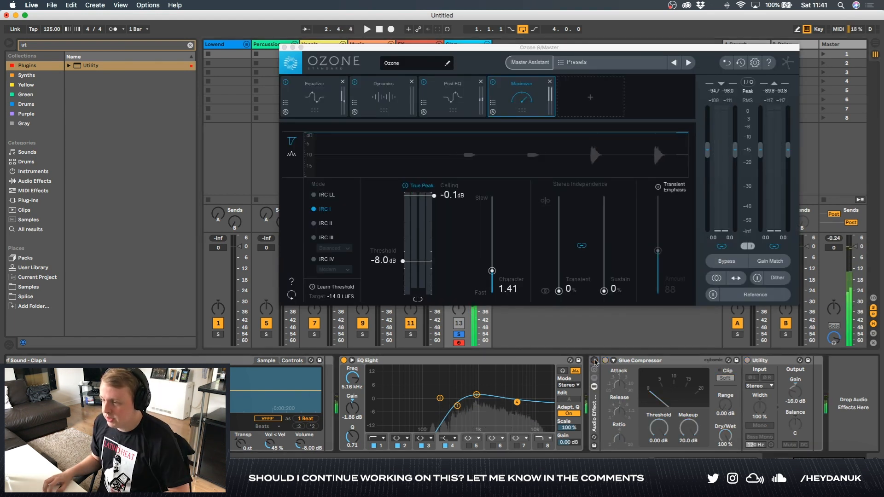
Set the Glue Compressor's makeup back to 10 dB and the Utility gain to -10 dB
{"action": "left_click", "coordinate": [798, 391]}
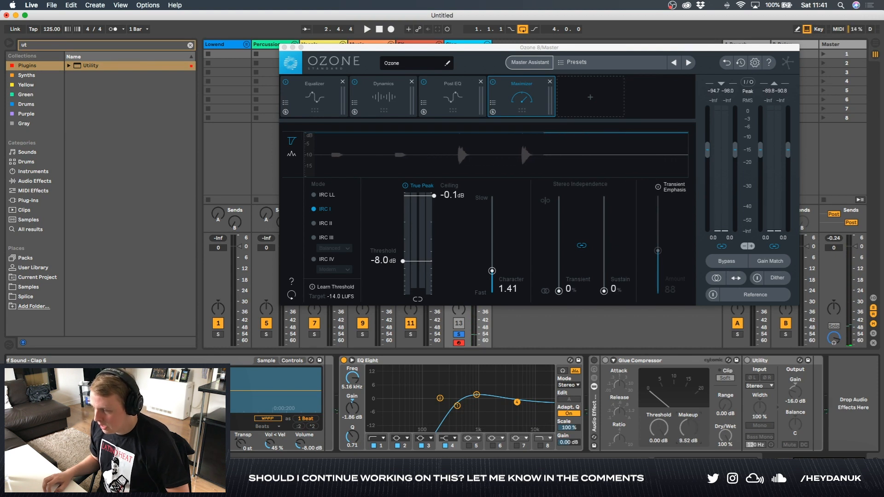
{"action": "type", "text": "-10"}
{"action": "key", "text": "Return"}
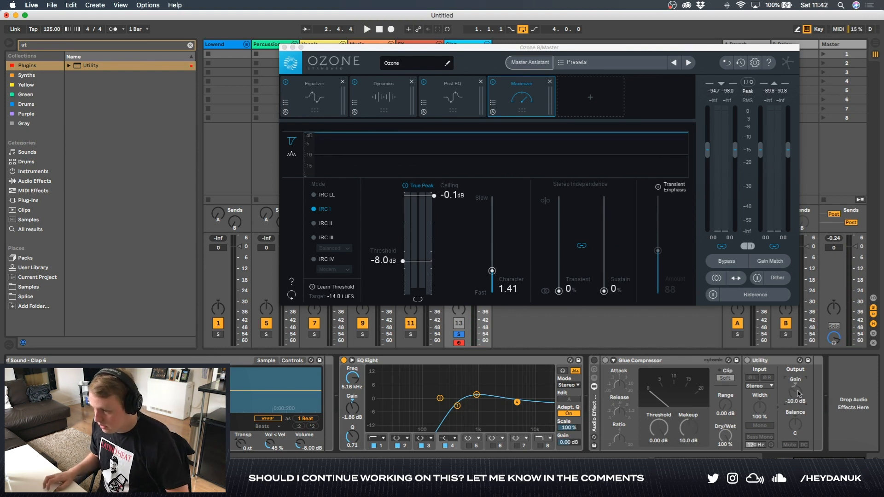
Compare the soloed clap with the effect rack on and off, checking peaks in Ozone, and leave the rack on
{"action": "left_click", "coordinate": [594, 360]}
{"action": "key", "text": "space"}
{"action": "left_click", "coordinate": [595, 360]}
{"action": "key", "text": "space"}
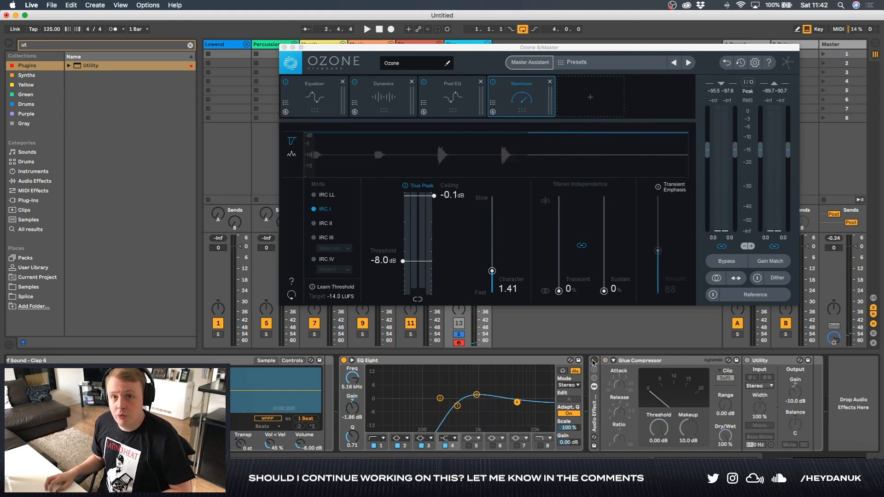
{"action": "left_click", "coordinate": [594, 361]}
{"action": "key", "text": "space"}
{"action": "left_click", "coordinate": [594, 361]}
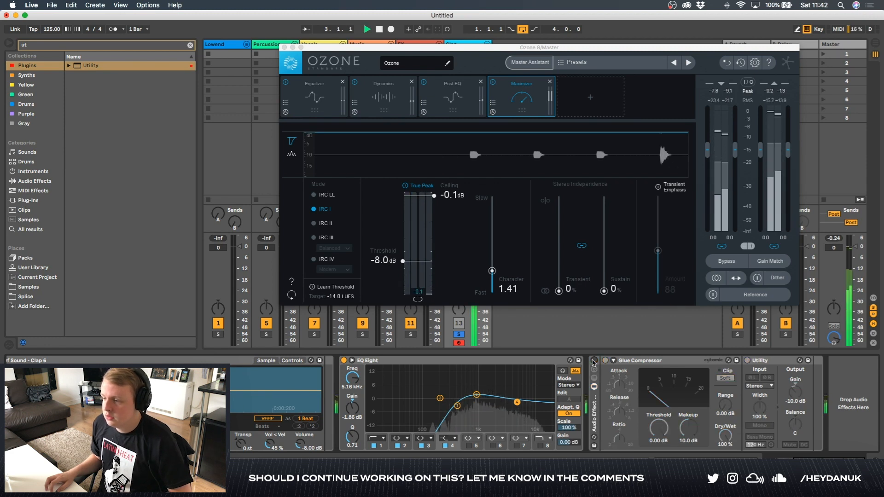
{"action": "left_click", "coordinate": [594, 361]}
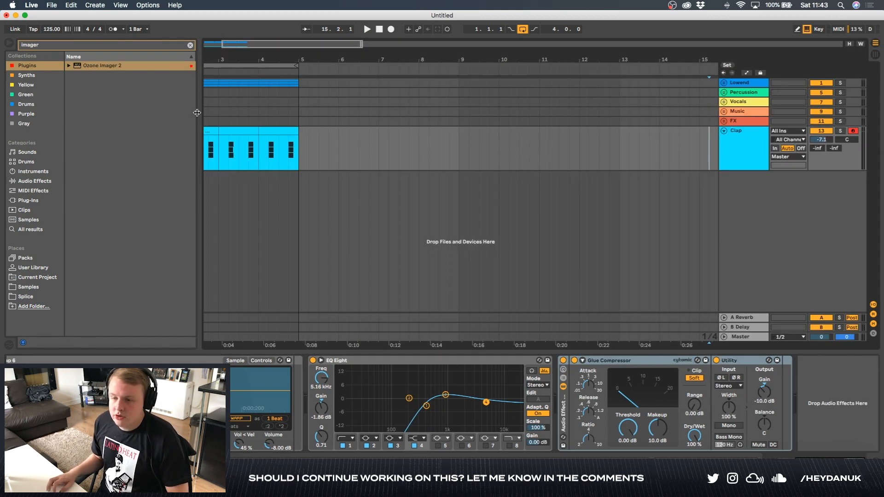
Clear the browser search, put the Clap track into a new group and name the group Drums
{"action": "scroll", "coordinate": [308, 133], "scroll_direction": "left", "scroll_amount": 3}
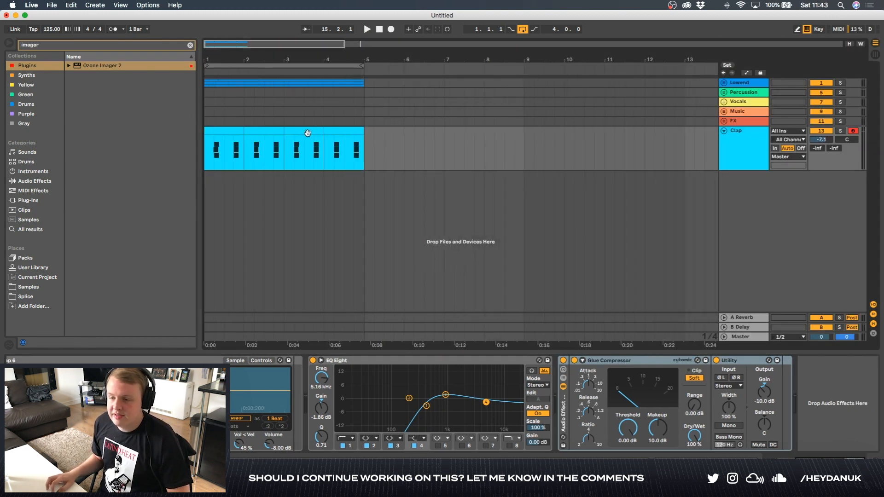
{"action": "left_click", "coordinate": [122, 45]}
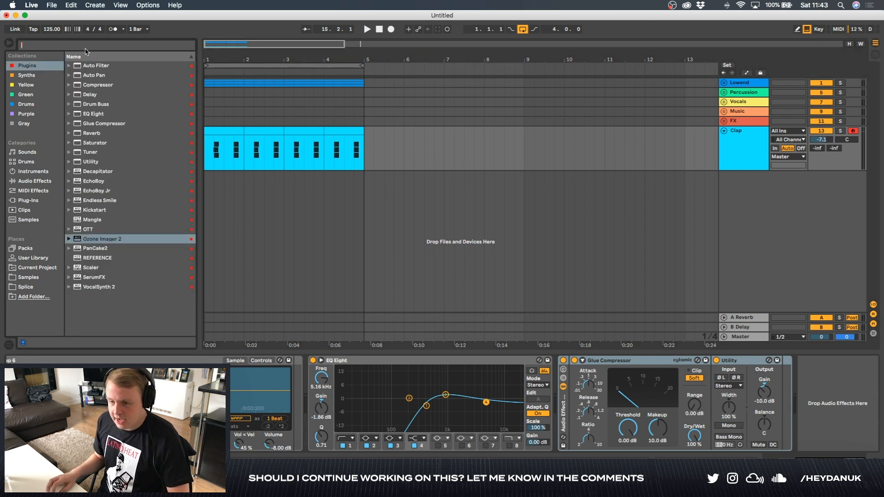
{"action": "left_click", "coordinate": [724, 135]}
{"action": "key", "text": "super+g"}
{"action": "right_click", "coordinate": [748, 136]}
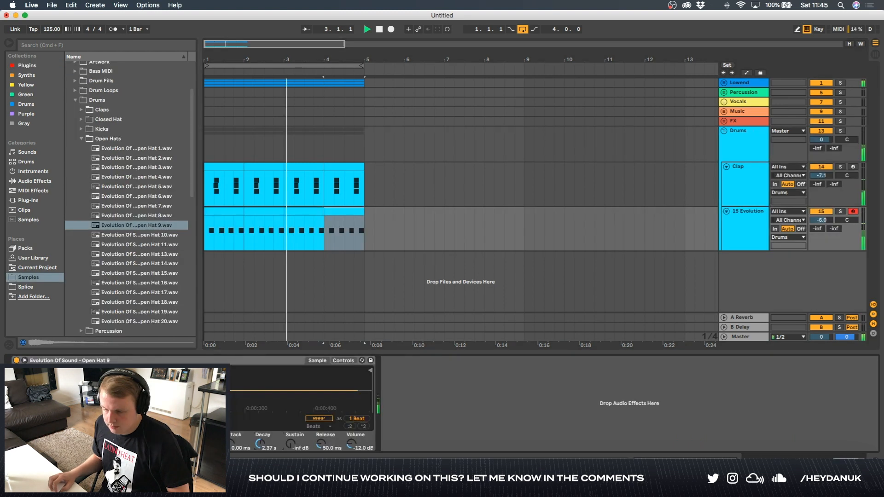
Raise the Open Hat 9 sample's decay to 2.59 s, stop playback and select the open hat track
{"action": "left_click_drag", "start_coordinate": [260, 443], "coordinate": [261, 439]}
{"action": "key", "text": "space"}
{"action": "right_click", "coordinate": [750, 225]}
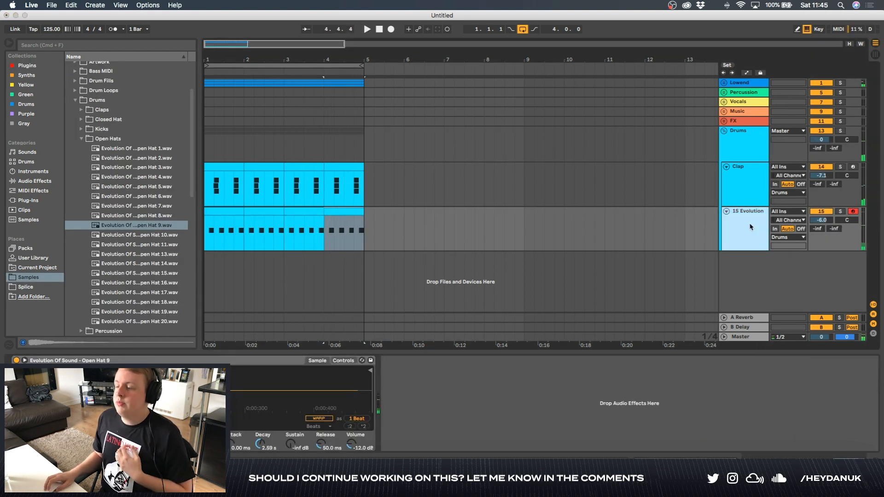
{"action": "left_click", "coordinate": [741, 225]}
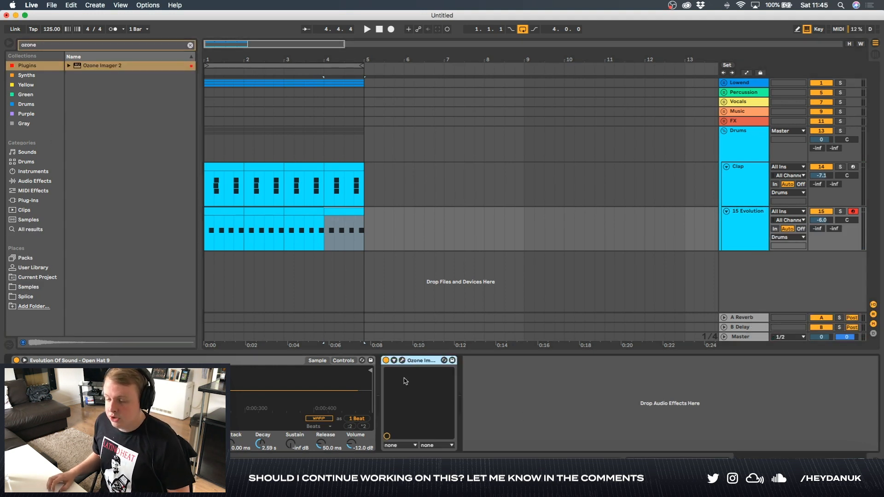
Widen the open hats in Ozone Imager with Stereoize on at 5.7 ms and Width at 45%
{"action": "left_click", "coordinate": [402, 360]}
{"action": "key", "text": "space"}
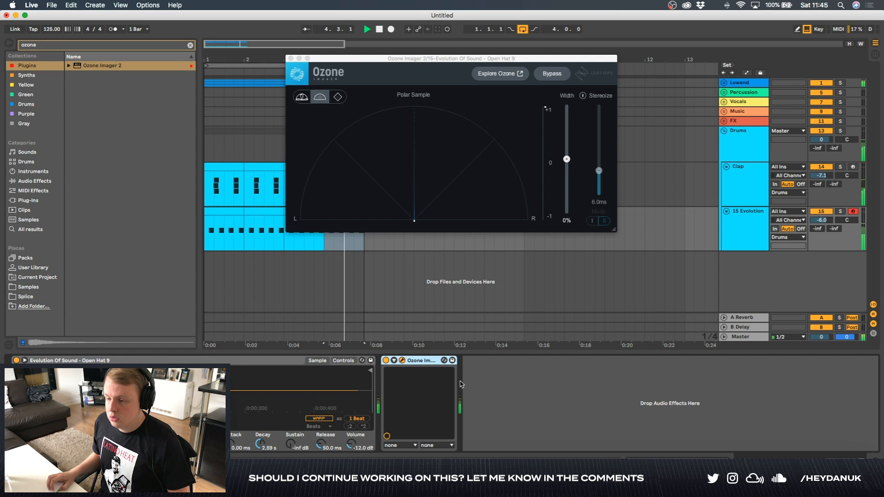
{"action": "left_click", "coordinate": [583, 95]}
{"action": "left_click_drag", "start_coordinate": [567, 159], "coordinate": [568, 138]}
{"action": "left_click_drag", "start_coordinate": [599, 171], "coordinate": [600, 174]}
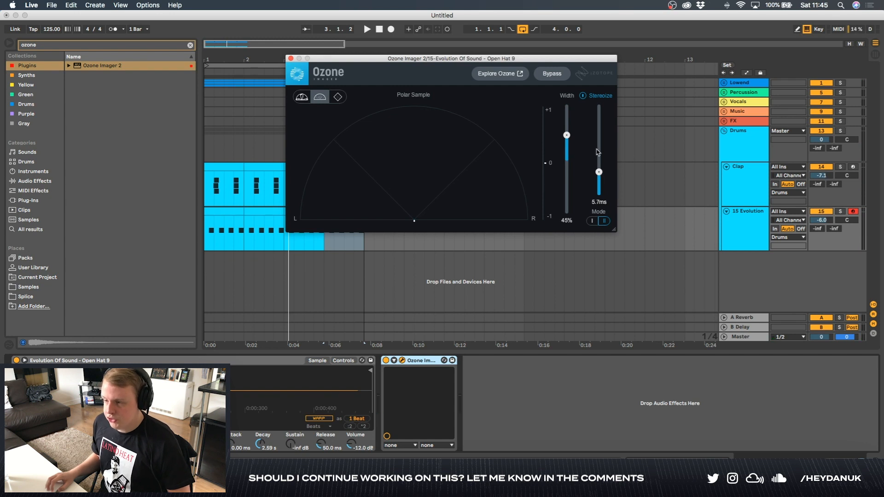
Play the loop with the Master track's devices shown to judge the widened open hats, and open the Samples folder in the browser
{"action": "key", "text": "space"}
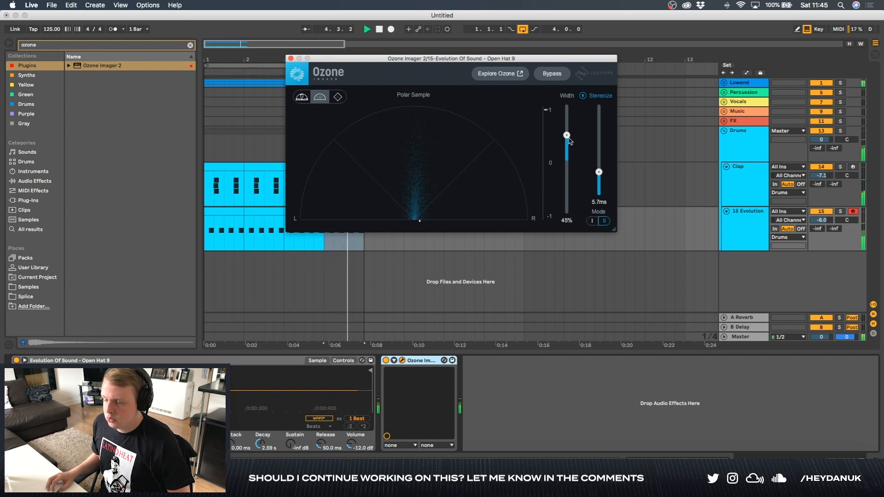
{"action": "left_click", "coordinate": [740, 337]}
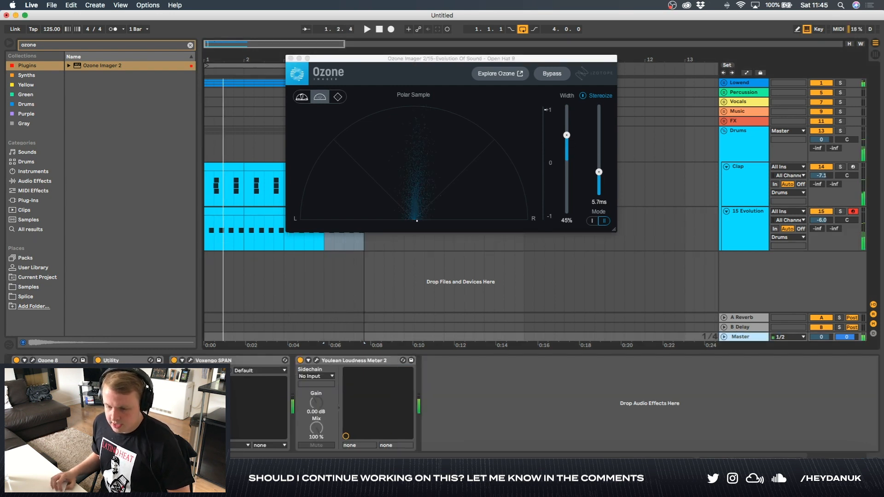
{"action": "key", "text": "space"}
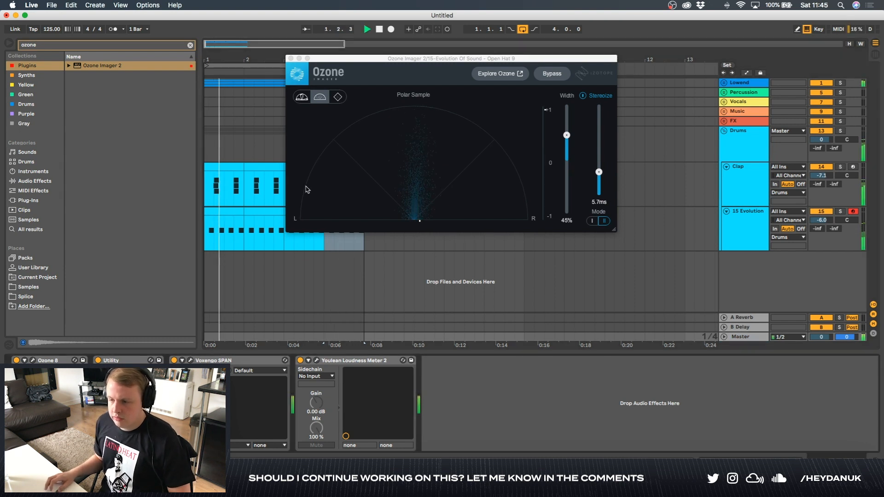
{"action": "key", "text": "space"}
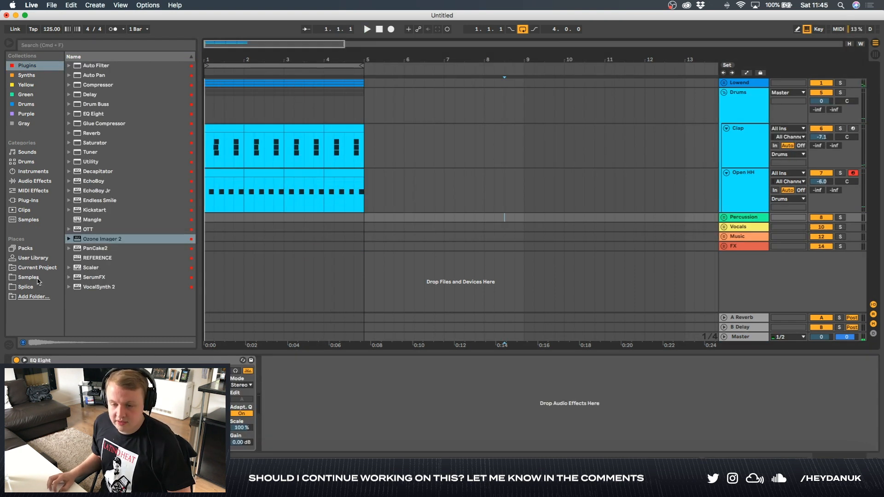
{"action": "left_click", "coordinate": [38, 278]}
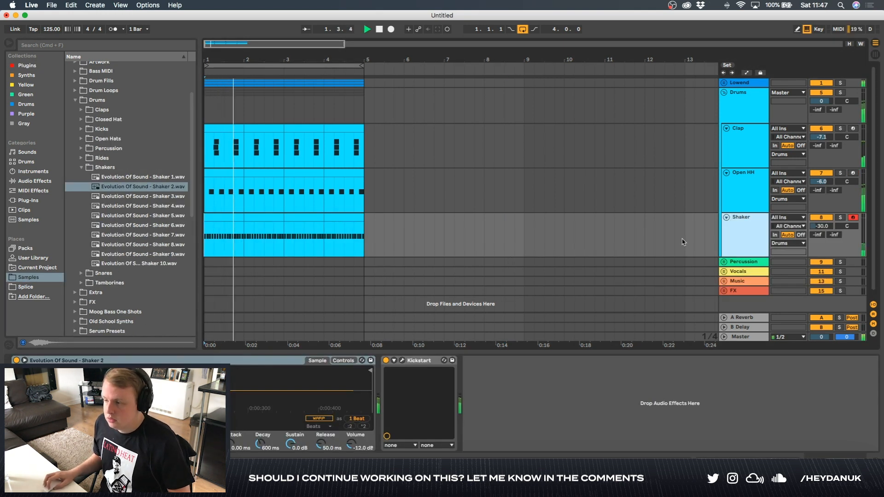
Stop playback, find Ozone Imager 2 in the plugin collection, place it after Kickstart on the Shaker track and open its window
{"action": "key", "text": "space"}
{"action": "left_click", "coordinate": [41, 65]}
{"action": "left_click", "coordinate": [49, 46]}
{"action": "type", "text": "ozone"}
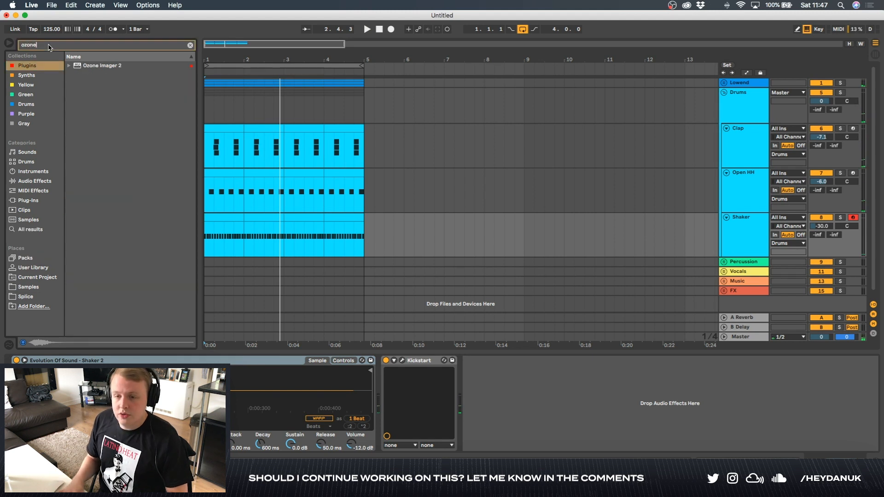
{"action": "left_click_drag", "start_coordinate": [120, 66], "coordinate": [545, 419]}
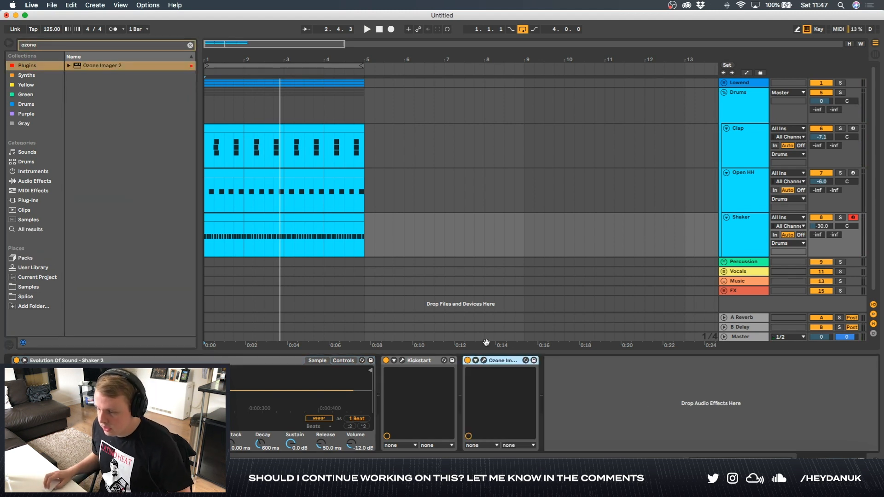
{"action": "left_click", "coordinate": [483, 360]}
Play the loop to examine the shaker's stereo spread in Ozone Imager with the Master track's devices shown
{"action": "key", "text": "space"}
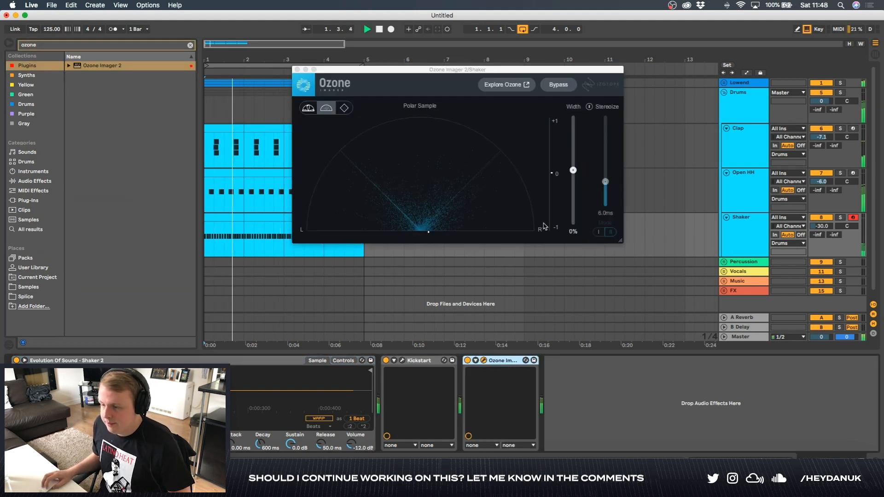
{"action": "left_click", "coordinate": [755, 338]}
{"action": "key", "text": "space"}
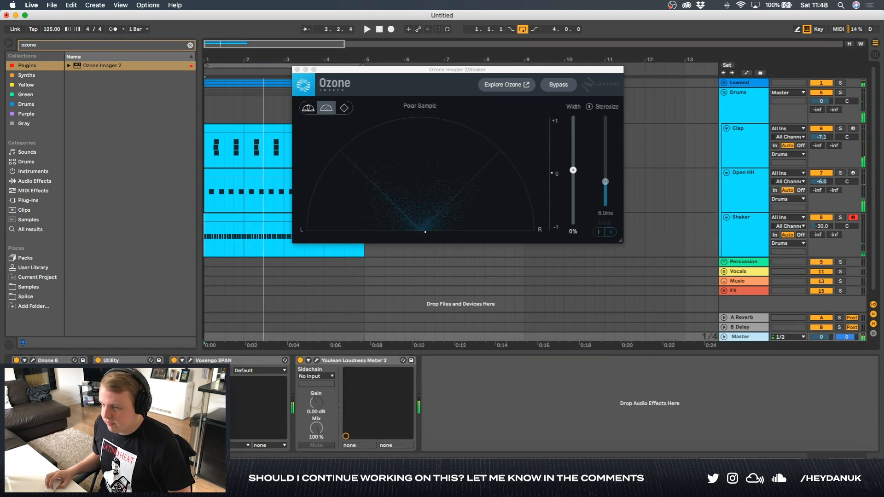
{"action": "key", "text": "space"}
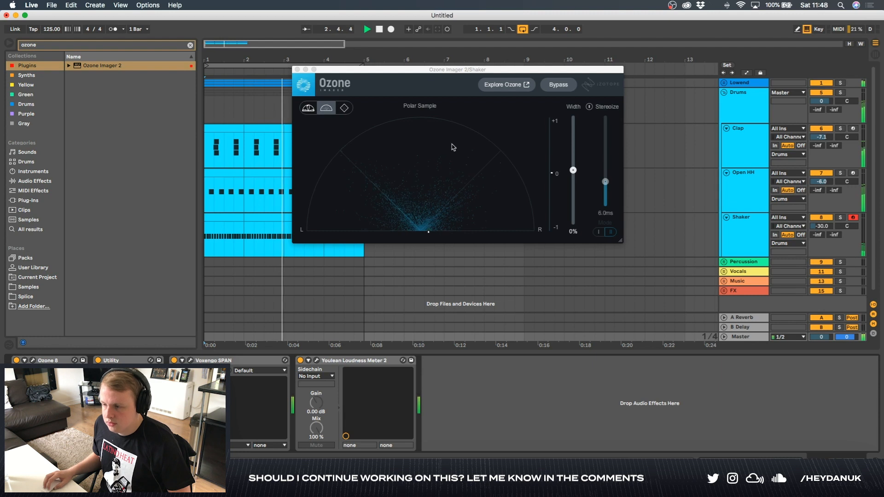
{"action": "key", "text": "space"}
Delete Ozone Imager 2 from the Shaker track
{"action": "left_click", "coordinate": [743, 251]}
{"action": "left_click", "coordinate": [496, 362]}
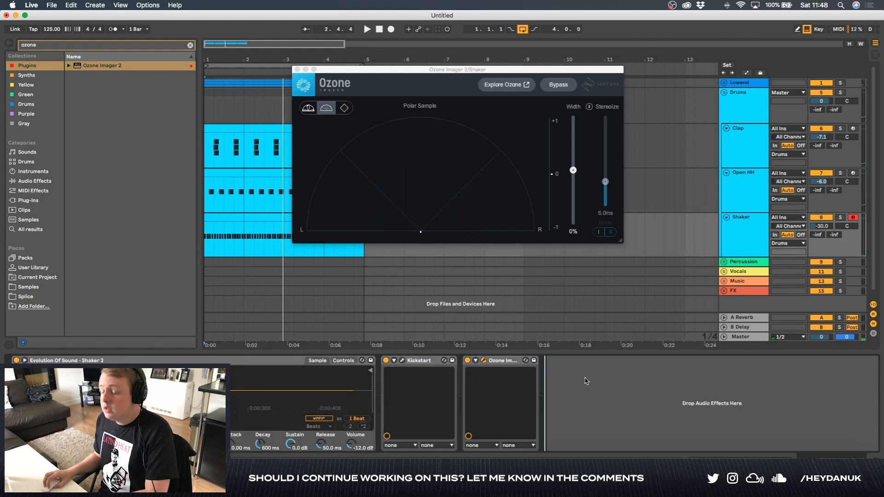
{"action": "key", "text": "Delete"}
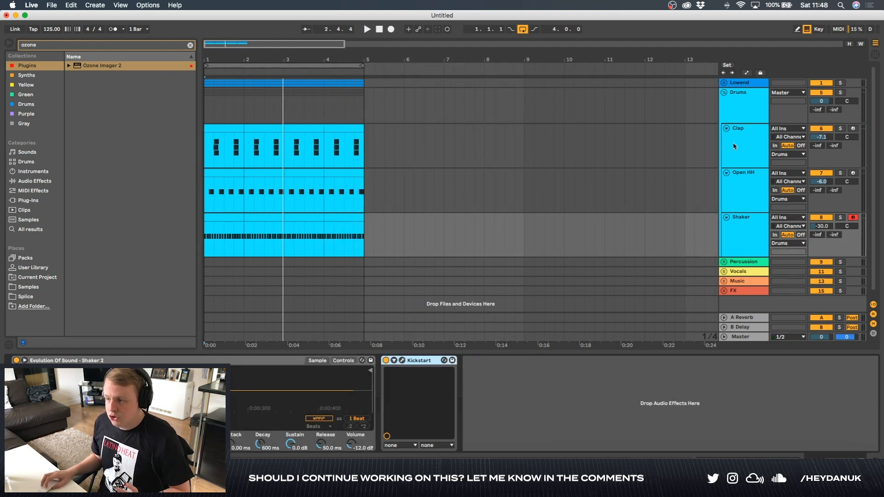
Fold the Drums group, clear the browser search and unfold the Percussion group at the start of the arrangement
{"action": "left_click", "coordinate": [725, 93]}
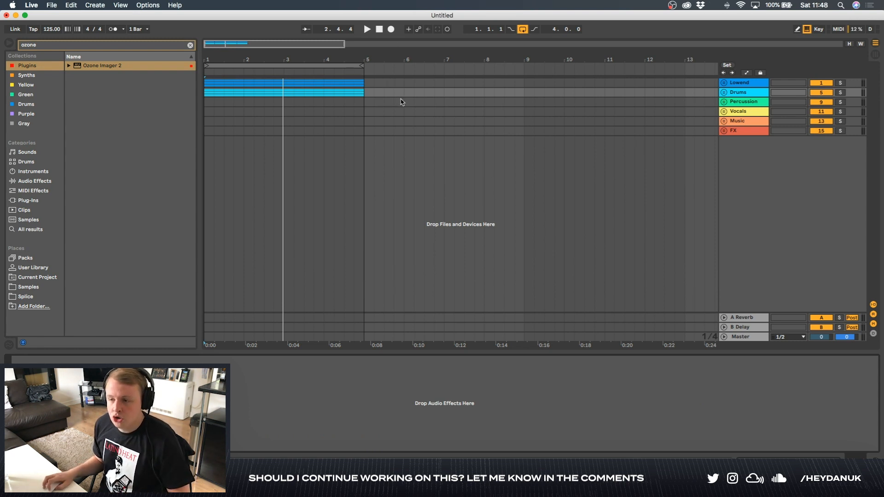
{"action": "left_click", "coordinate": [747, 338]}
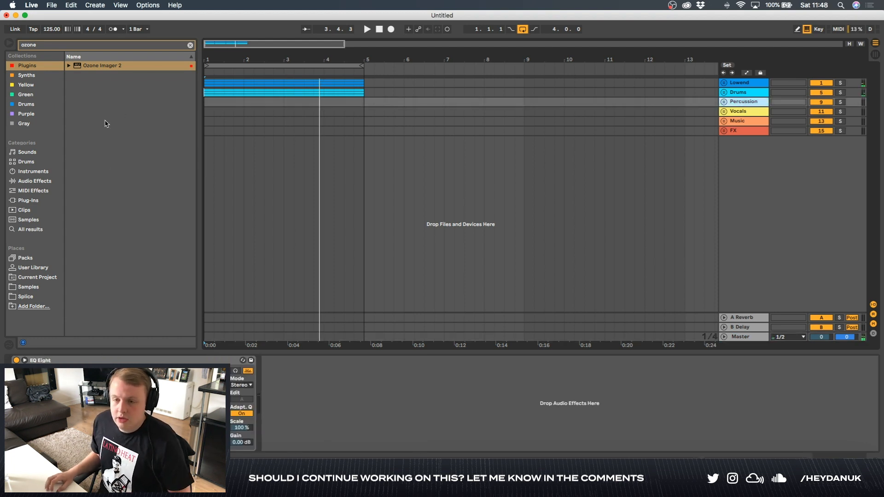
{"action": "left_click", "coordinate": [190, 46]}
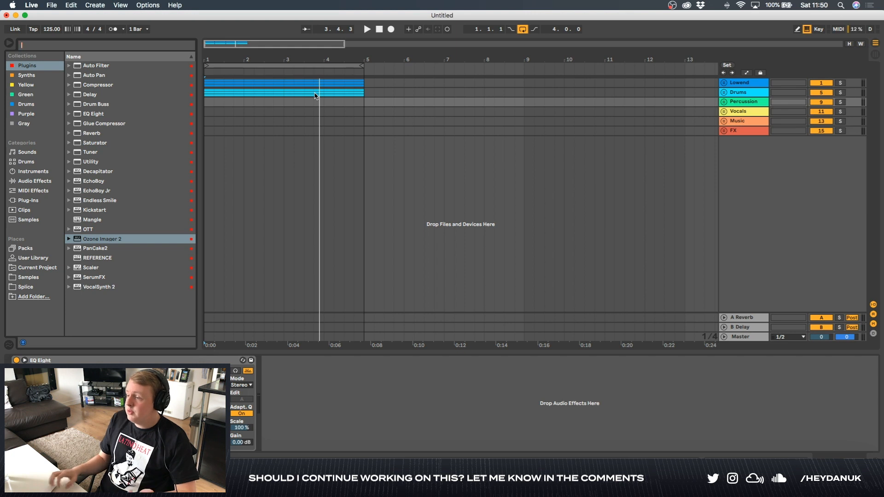
{"action": "left_click", "coordinate": [205, 103]}
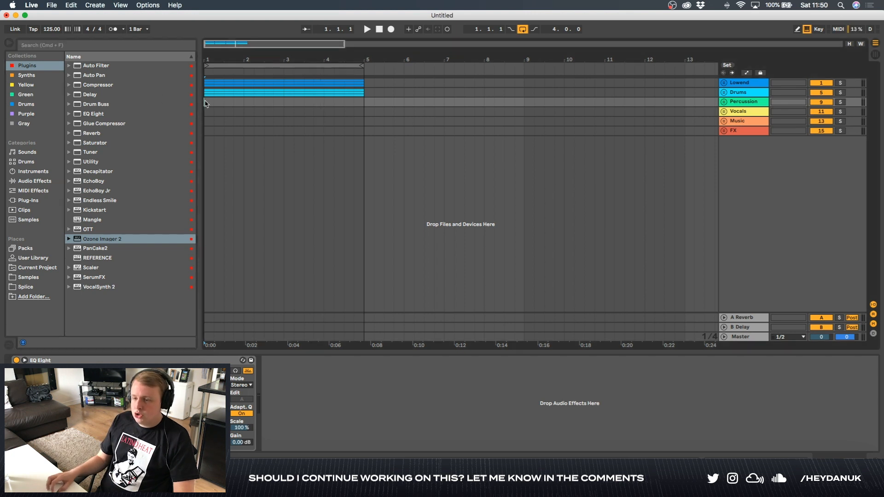
{"action": "left_click", "coordinate": [725, 102]}
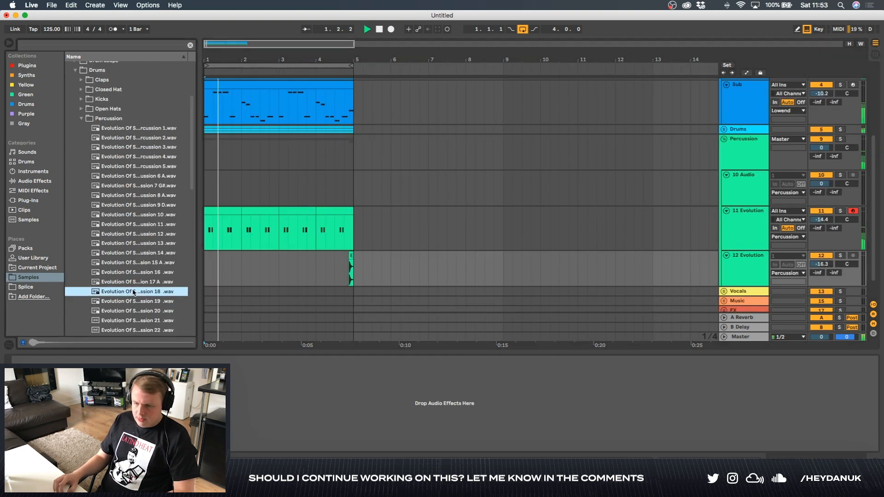
Audition the Evolution Of Sound percussion samples one by one from number 19 onward over the playing loop
{"action": "key", "text": "Down"}
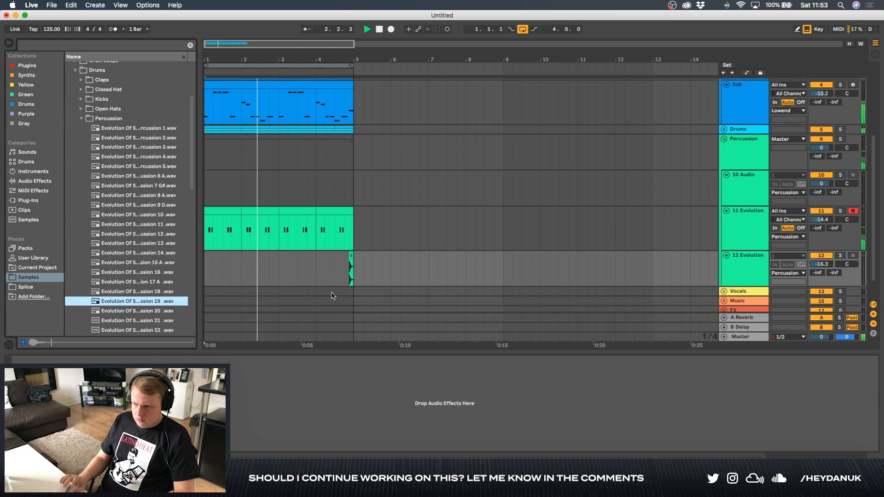
{"action": "key", "text": "Down"}
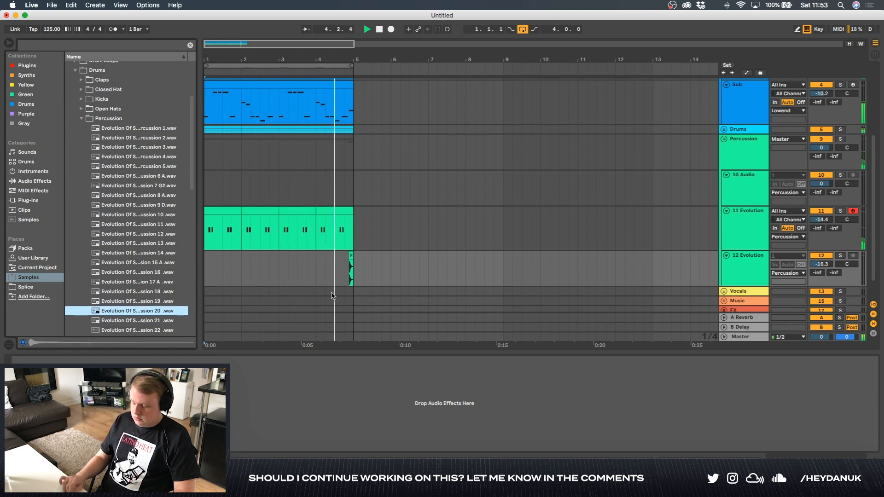
{"action": "key", "text": "Down"}
{"action": "key", "text": "Down"}
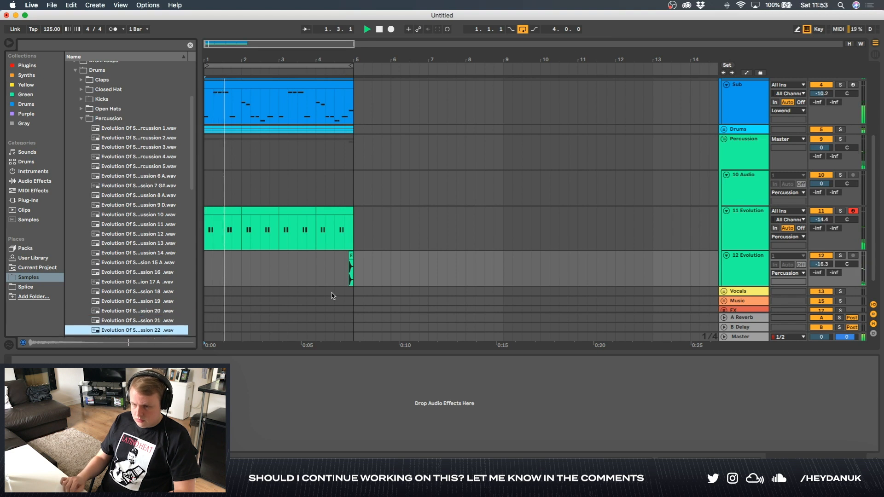
{"action": "key", "text": "Down"}
{"action": "key", "text": "Down"}
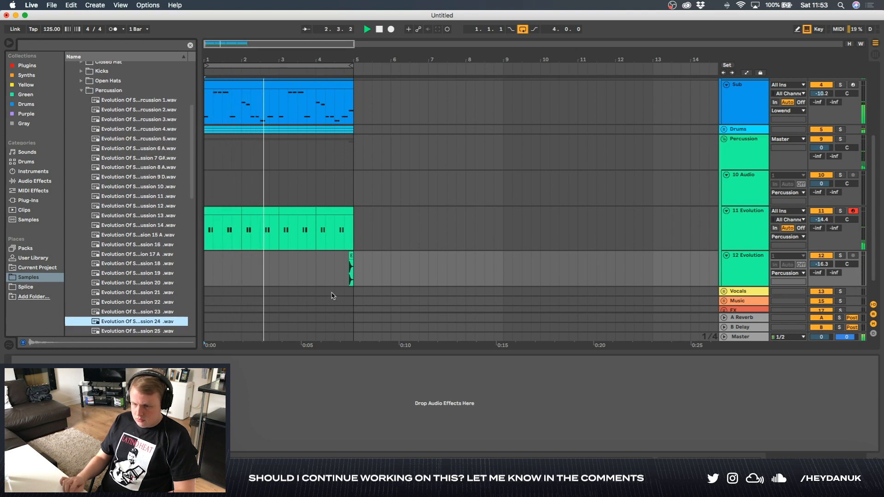
{"action": "key", "text": "Down"}
{"action": "key", "text": "Down"}
{"action": "key", "text": "Down"}
{"action": "key", "text": "Down"}
{"action": "key", "text": "Down"}
{"action": "key", "text": "Down"}
{"action": "key", "text": "Left"}
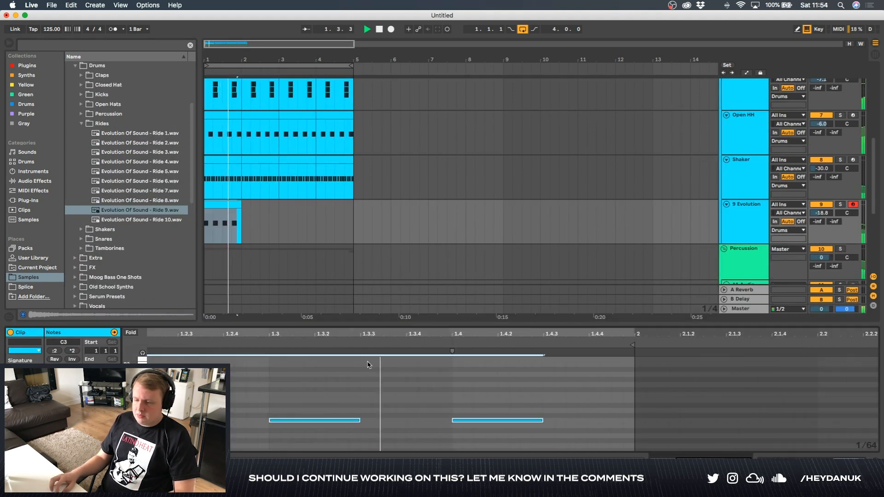
Fill the off-beats of the one-bar Ride 9 clip so its notes run as continuous eighth notes
{"action": "scroll", "coordinate": [367, 364], "scroll_direction": "left", "scroll_amount": 5}
{"action": "left_click", "coordinate": [272, 401]}
{"action": "key", "text": "super+z"}
{"action": "key", "text": "super+z"}
{"action": "key", "text": "super+z"}
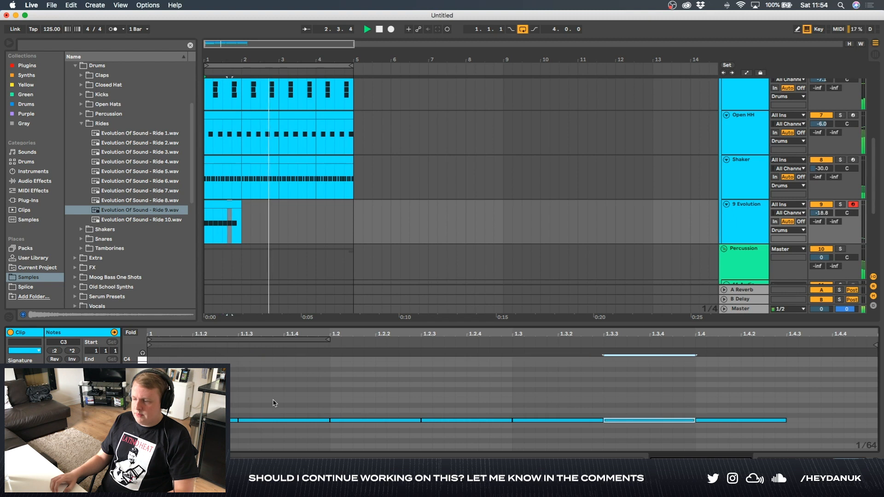
{"action": "left_click", "coordinate": [244, 257]}
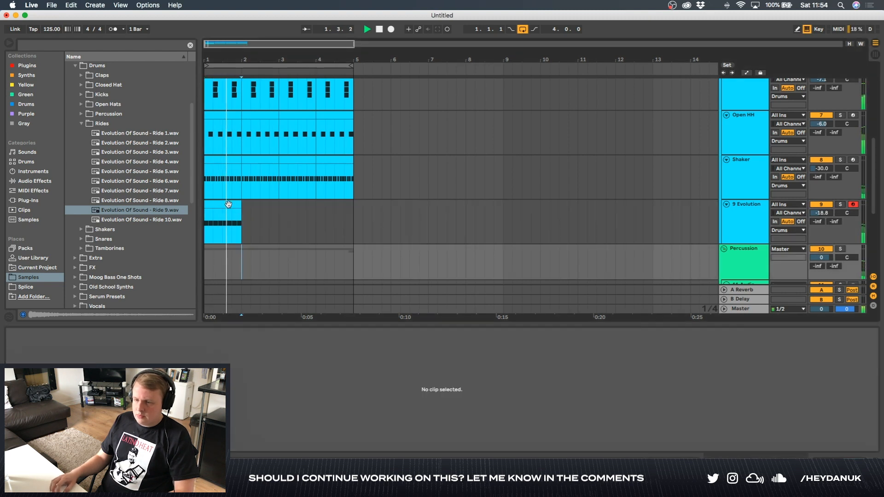
Raise the velocity of every off-beat note in the one-bar ride clip to 127
{"action": "left_click", "coordinate": [228, 204]}
{"action": "left_click", "coordinate": [242, 407]}
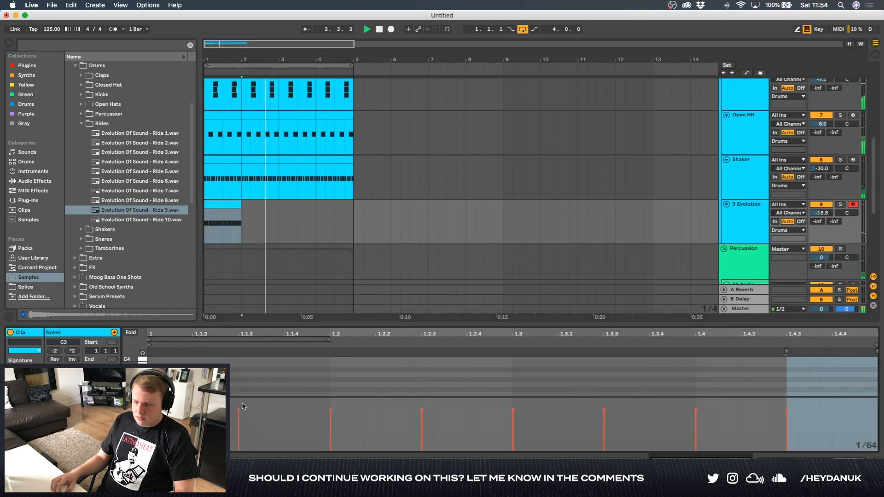
{"action": "left_click_drag", "start_coordinate": [239, 410], "coordinate": [239, 399]}
{"action": "left_click_drag", "start_coordinate": [422, 410], "coordinate": [422, 401]}
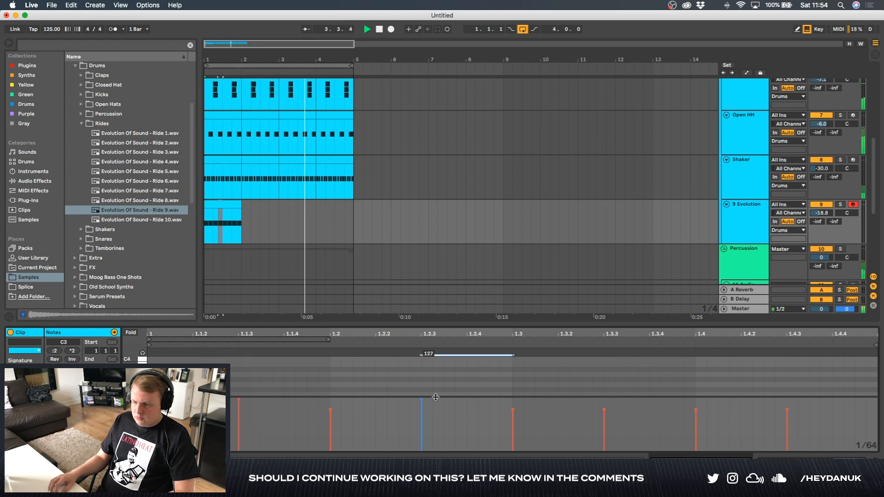
{"action": "left_click_drag", "start_coordinate": [604, 410], "coordinate": [604, 399]}
{"action": "left_click_drag", "start_coordinate": [788, 410], "coordinate": [787, 399]}
{"action": "scroll", "coordinate": [684, 380], "scroll_direction": "down", "scroll_amount": 3}
{"action": "left_click_drag", "start_coordinate": [720, 377], "coordinate": [724, 357]}
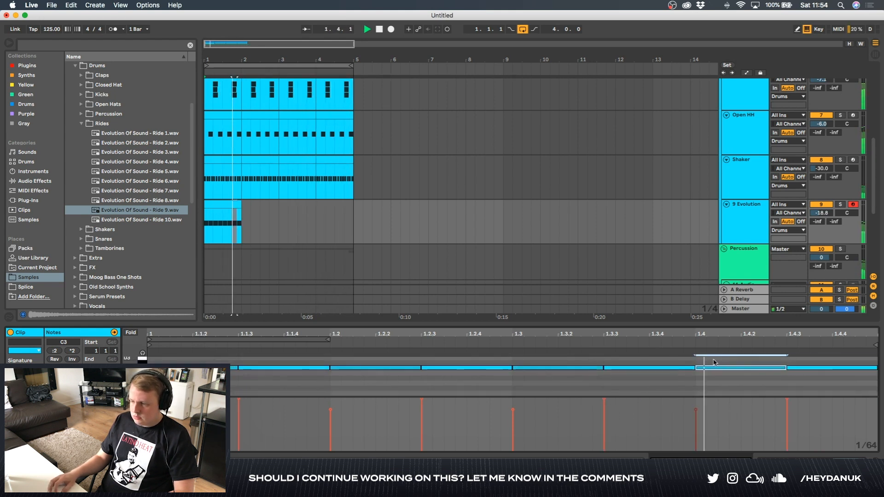
{"action": "left_click", "coordinate": [570, 386]}
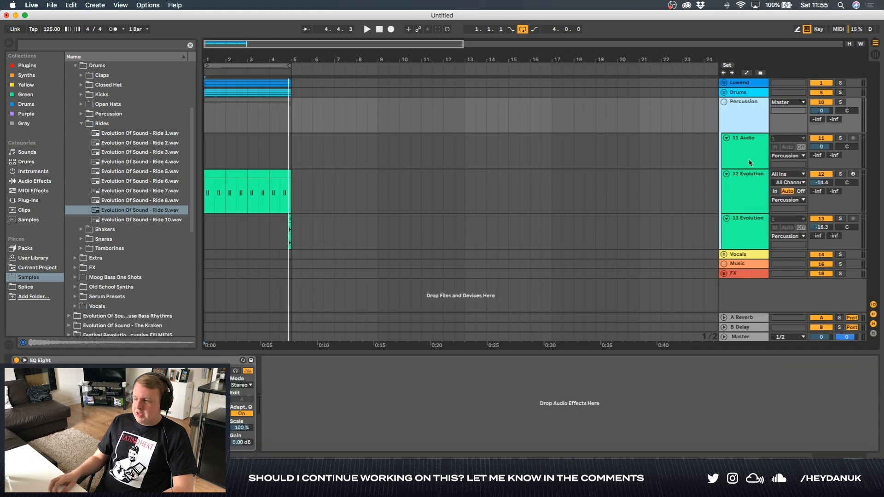
Move the empty audio track below the other tracks in the Percussion group and open the Drum Loops sample folder
{"action": "left_click", "coordinate": [750, 162]}
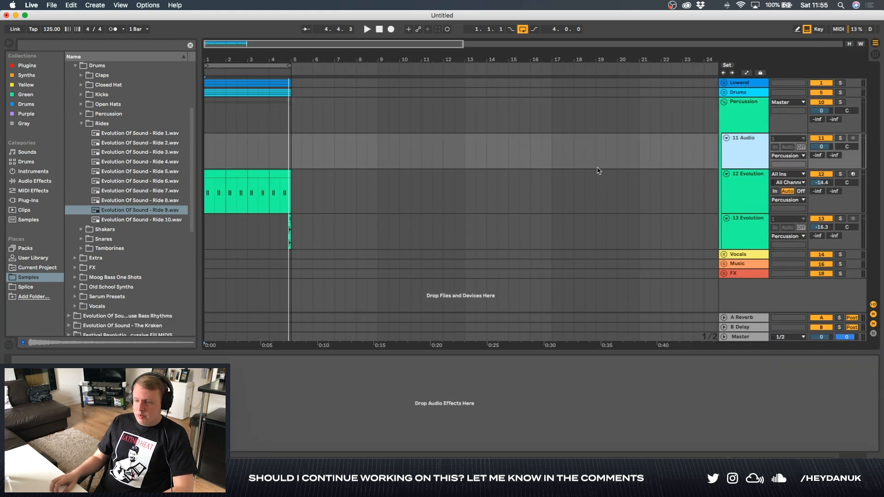
{"action": "left_click_drag", "start_coordinate": [727, 154], "coordinate": [739, 247]}
{"action": "left_click", "coordinate": [81, 123]}
{"action": "key", "text": "Left"}
{"action": "key", "text": "Left"}
{"action": "key", "text": "Up"}
{"action": "key", "text": "Right"}
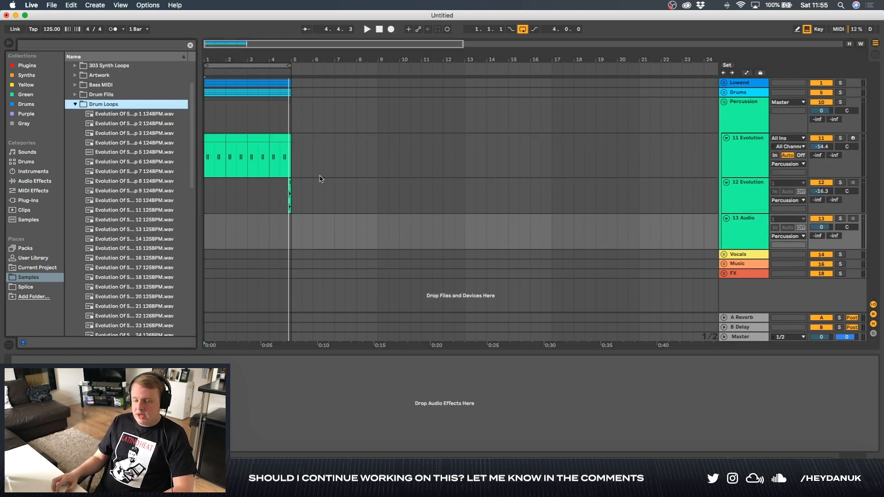
Place Evolution Of Sound Drum Loop 30 126BPM at bar 1 of the empty Percussion audio track and play it
{"action": "key", "text": "plus"}
{"action": "key", "text": "plus"}
{"action": "scroll", "coordinate": [136, 189], "scroll_direction": "down", "scroll_amount": 5}
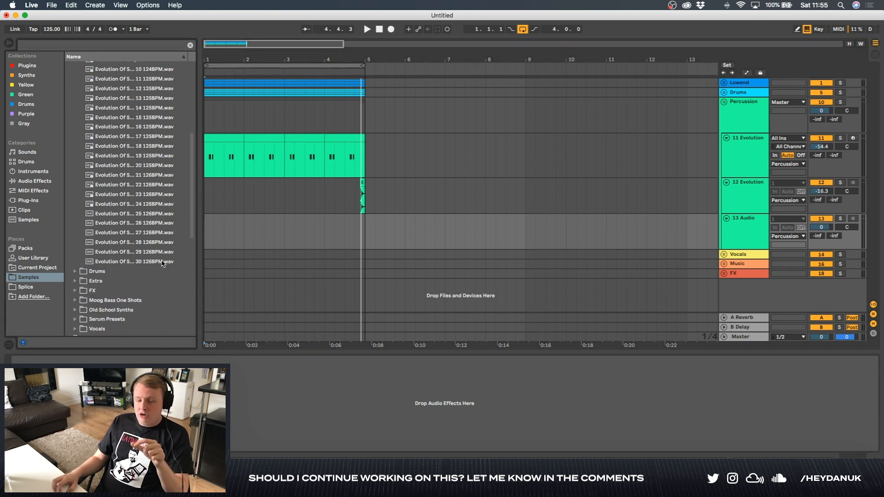
{"action": "left_click_drag", "start_coordinate": [162, 260], "coordinate": [216, 250]}
{"action": "key", "text": "space"}
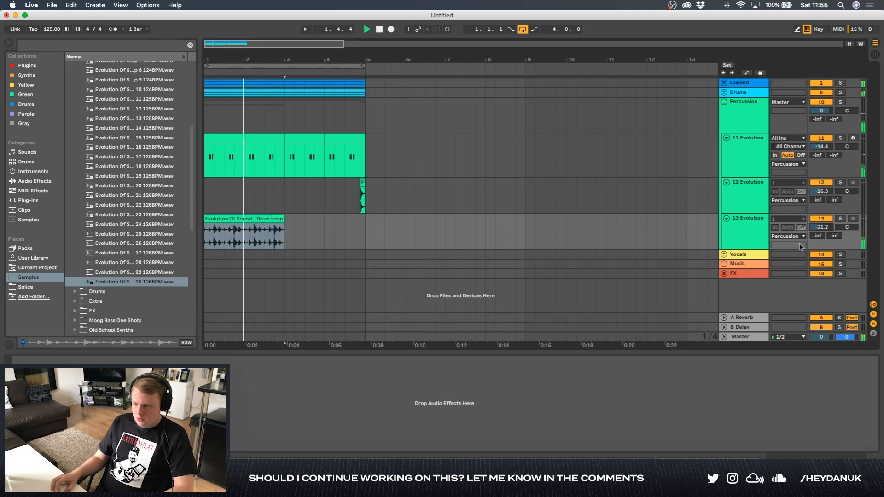
{"action": "scroll", "coordinate": [188, 252], "scroll_direction": "up", "scroll_amount": 1}
{"action": "scroll", "coordinate": [210, 249], "scroll_direction": "up", "scroll_amount": 10}
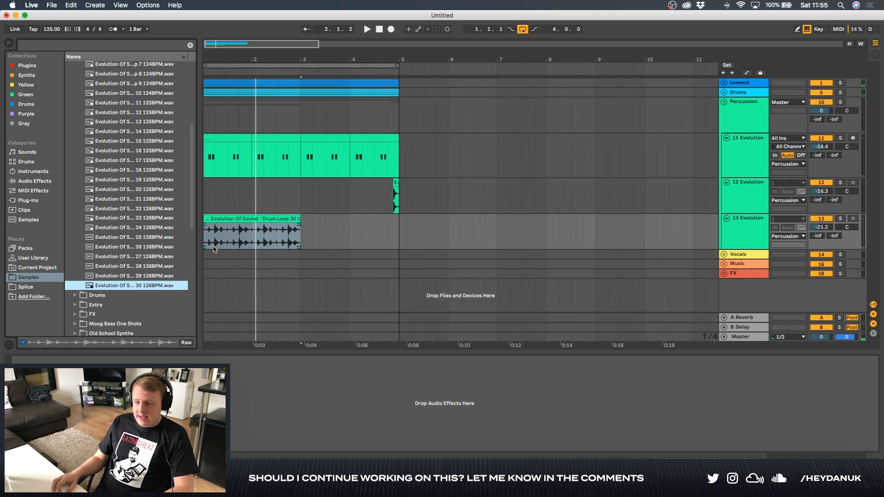
Solo the Drum Loop 30 track, play it from beat 1.3 and select the half-beat just before beat 1.4
{"action": "left_click", "coordinate": [216, 219]}
{"action": "left_click", "coordinate": [840, 219]}
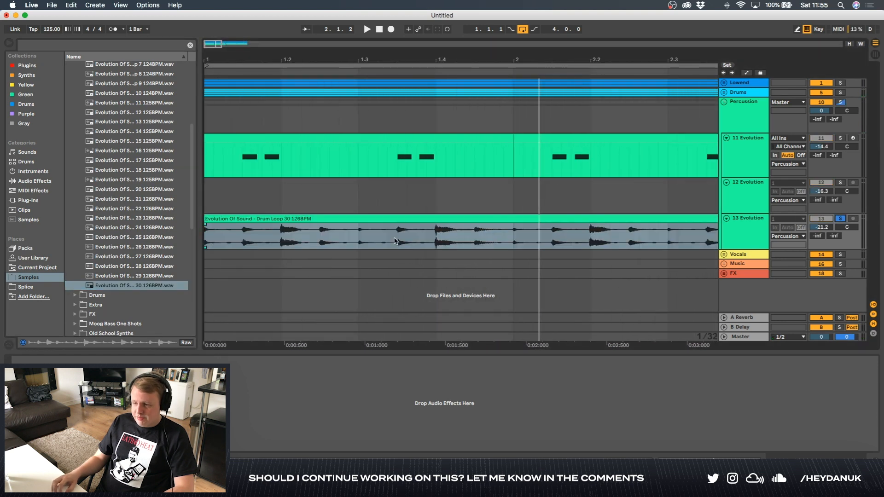
{"action": "left_click", "coordinate": [358, 239]}
{"action": "key", "text": "space"}
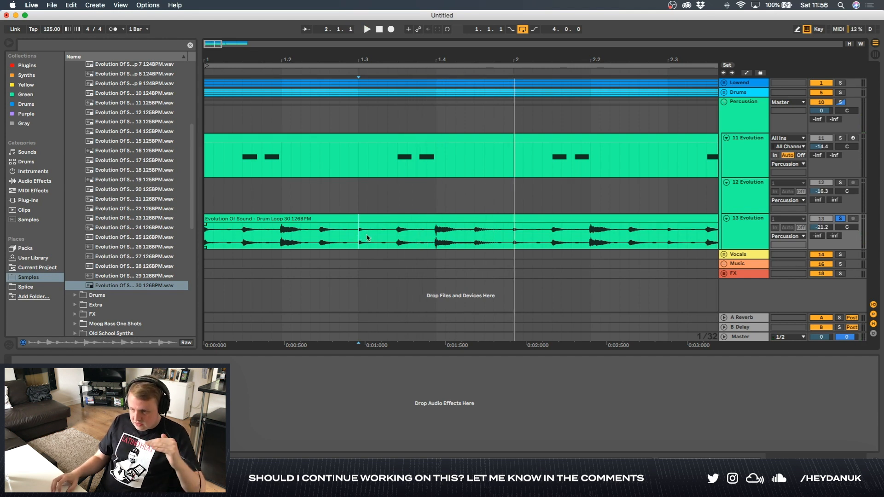
{"action": "key", "text": "space"}
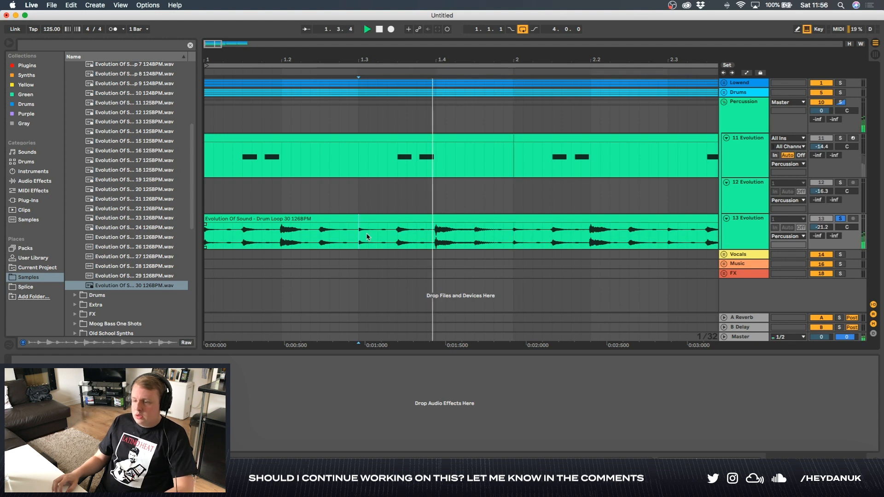
{"action": "left_click_drag", "start_coordinate": [436, 230], "coordinate": [392, 221]}
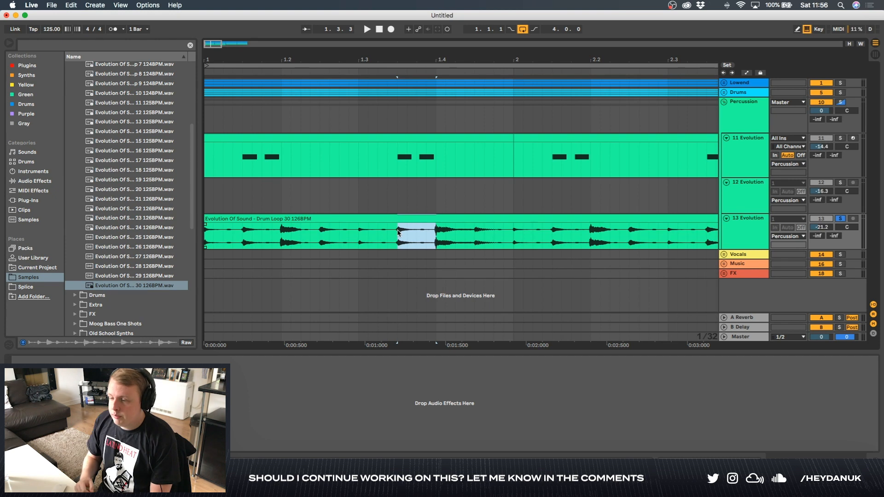
{"action": "left_click", "coordinate": [396, 234]}
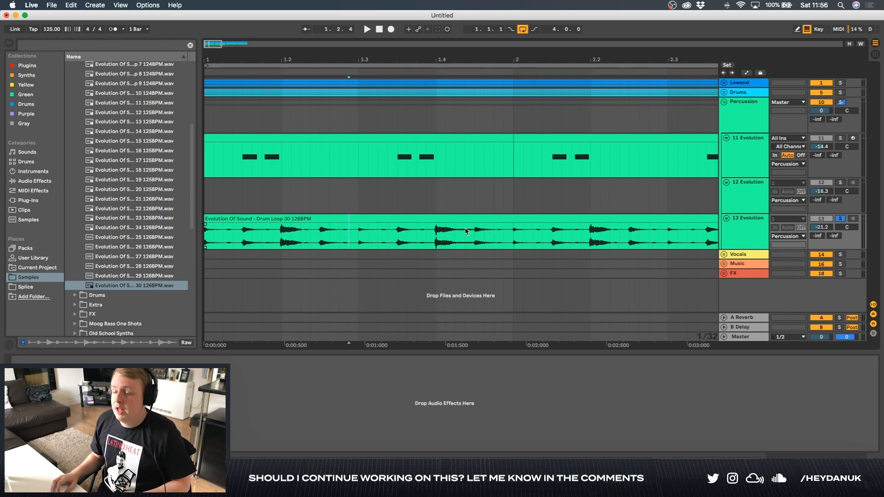
Audition samples in the FX White Noise Sweep Ups folder and place White Noise Up 14 126BPM at beat 1.4 on a new track
{"action": "scroll", "coordinate": [105, 237], "scroll_direction": "down", "scroll_amount": 4}
{"action": "left_click", "coordinate": [77, 247]}
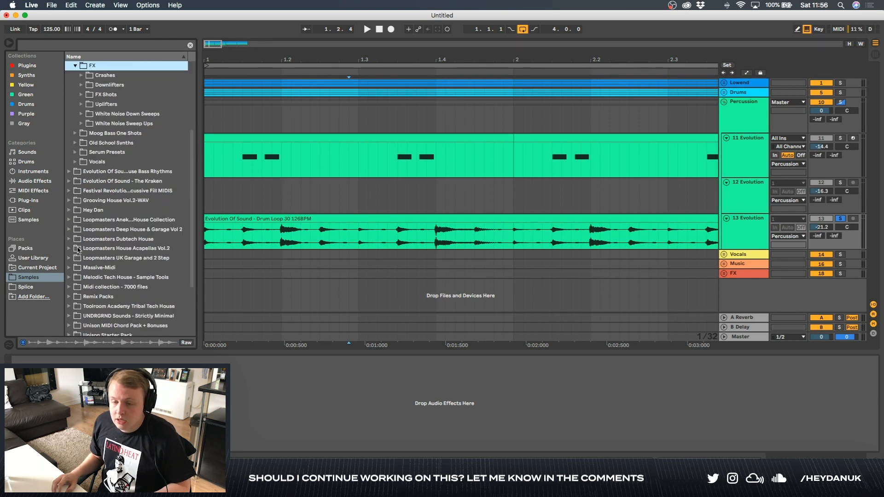
{"action": "left_click", "coordinate": [83, 123]}
{"action": "left_click", "coordinate": [137, 201]}
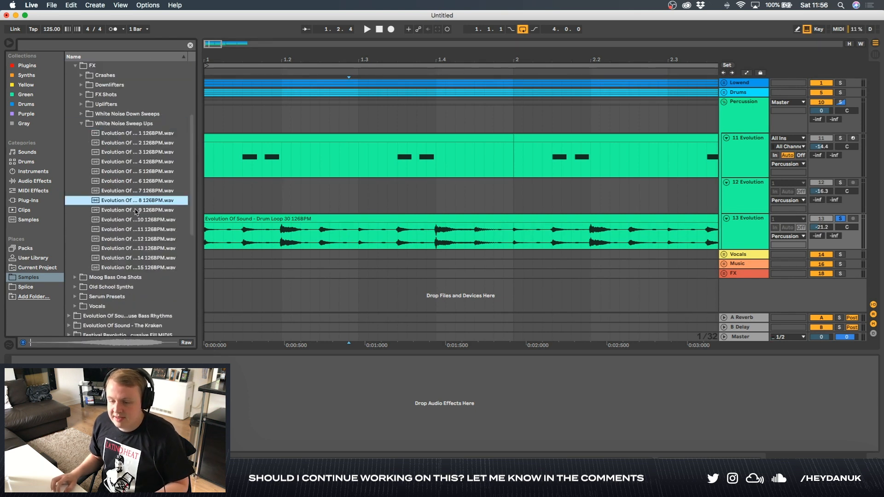
{"action": "left_click", "coordinate": [145, 258]}
{"action": "left_click_drag", "start_coordinate": [128, 258], "coordinate": [438, 287]}
{"action": "scroll", "coordinate": [498, 264], "scroll_direction": "down", "scroll_amount": 10}
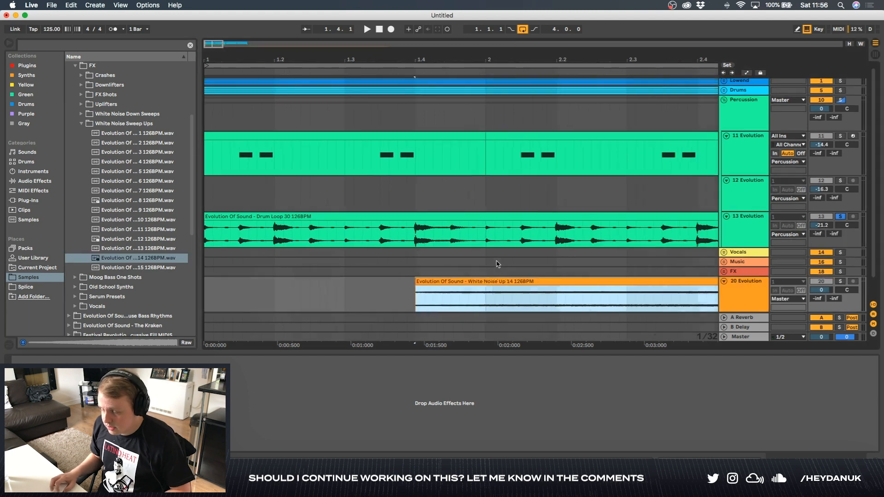
Shape the white noise sweep into a one-beat clip with a curved fade-in and play it
{"action": "left_click_drag", "start_coordinate": [243, 295], "coordinate": [693, 273]}
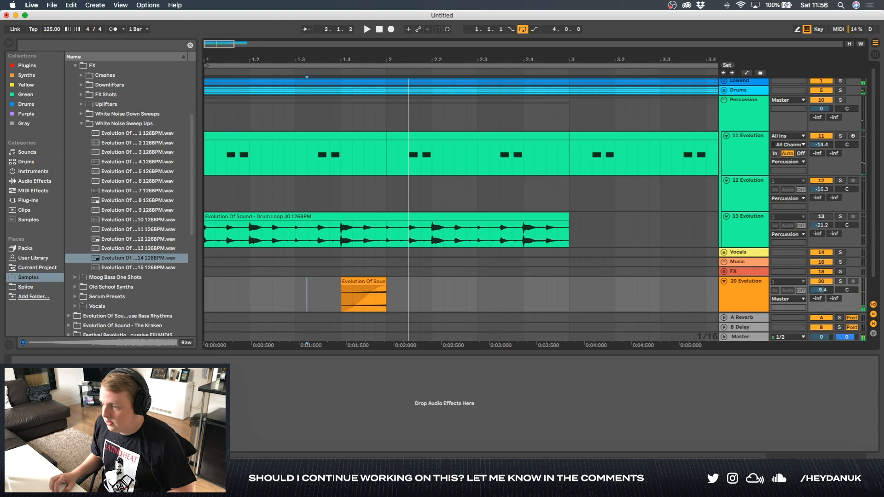
{"action": "left_click_drag", "start_coordinate": [364, 299], "coordinate": [362, 303]}
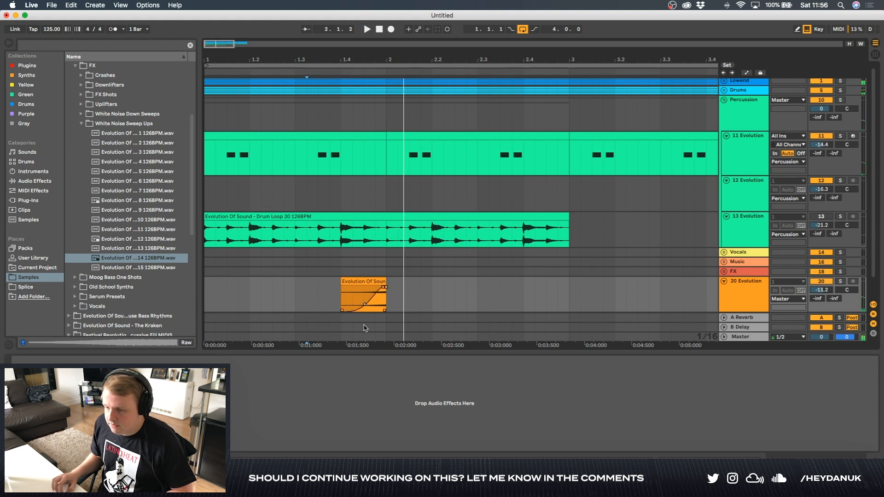
{"action": "left_click", "coordinate": [364, 261]}
{"action": "key", "text": "space"}
Move the one-beat white noise clip to beat 1.3 and play the loop from bar 1
{"action": "left_click_drag", "start_coordinate": [361, 277], "coordinate": [315, 278]}
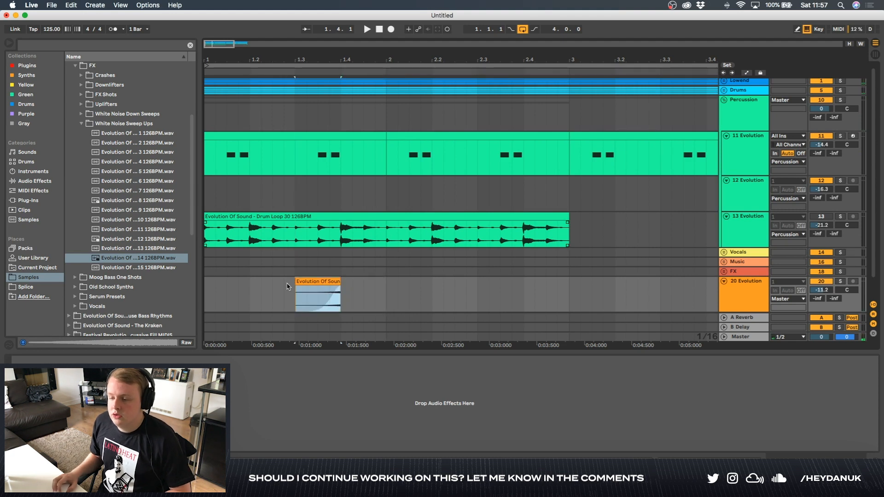
{"action": "left_click", "coordinate": [204, 292]}
{"action": "key", "text": "space"}
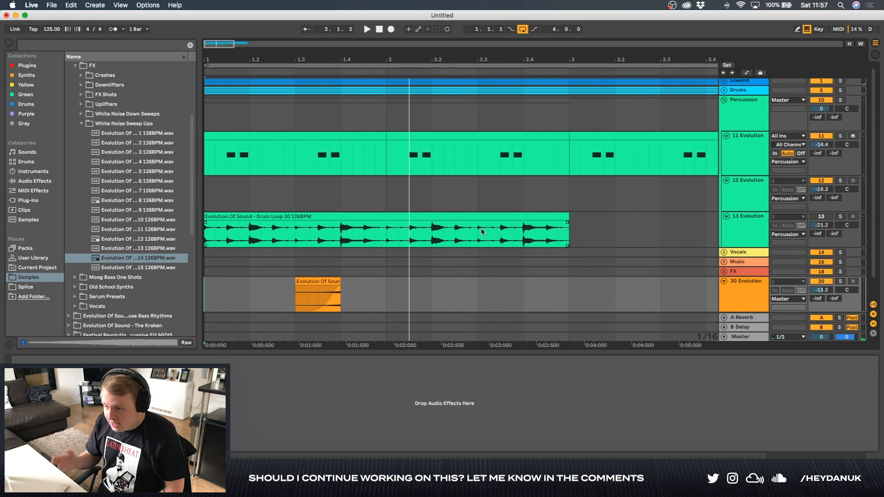
Duplicate the white noise track's first bar across bars 2 to 4 and play from bar 1
{"action": "left_click_drag", "start_coordinate": [388, 300], "coordinate": [99, 310]}
{"action": "key", "text": "super+d"}
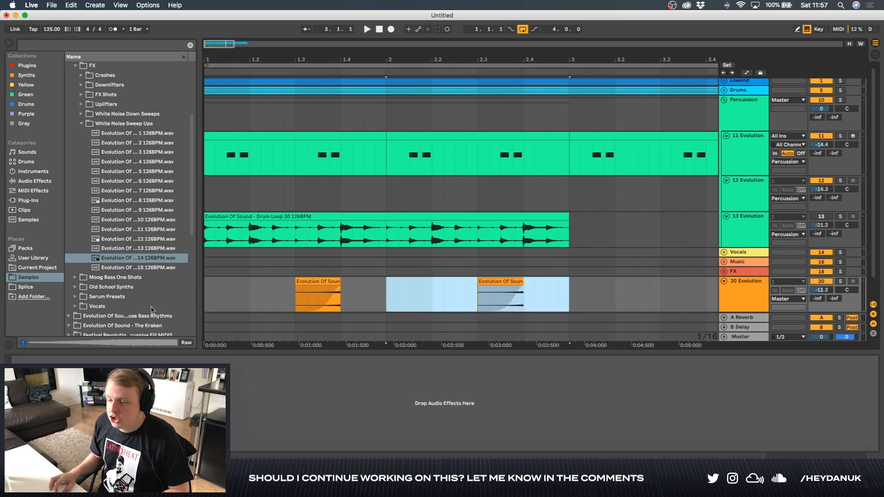
{"action": "key", "text": "super+d"}
{"action": "key", "text": "super+d"}
{"action": "key", "text": "minus"}
{"action": "key", "text": "minus"}
{"action": "key", "text": "minus"}
{"action": "left_click", "coordinate": [205, 293]}
{"action": "key", "text": "space"}
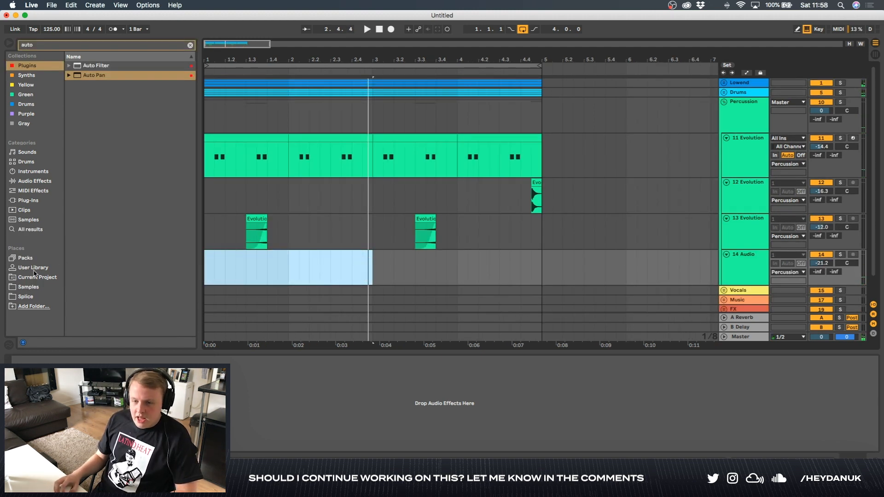
Open the Samples folder and try Drum Loop 29 126BPM at bar 1 of the empty Percussion audio track during playback
{"action": "left_click", "coordinate": [36, 288]}
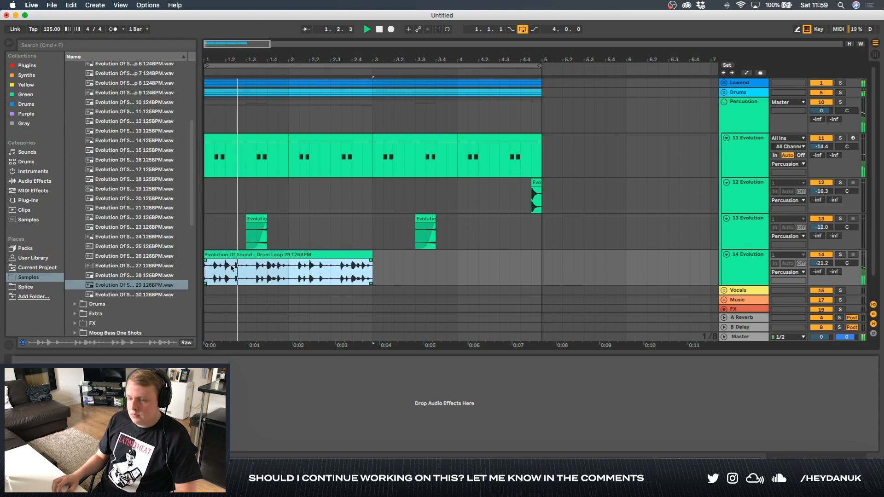
{"action": "left_click", "coordinate": [276, 277]}
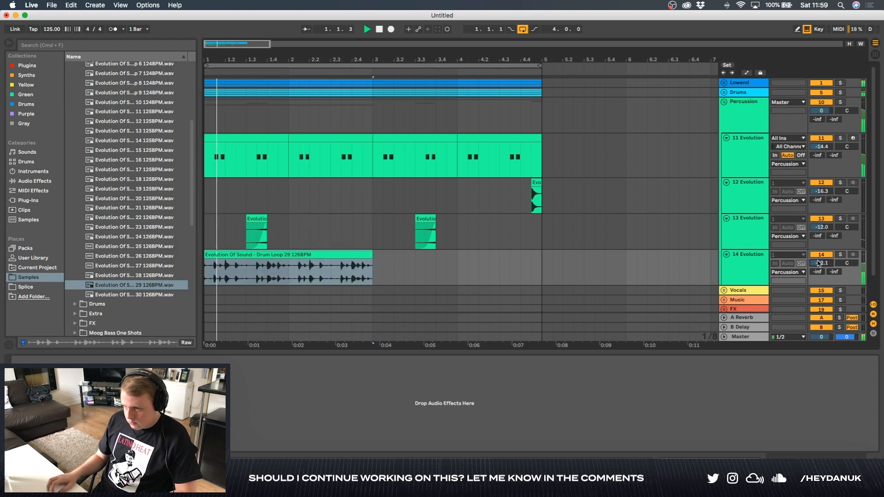
{"action": "scroll", "coordinate": [276, 278], "scroll_direction": "up", "scroll_amount": 5}
{"action": "key", "text": "space"}
{"action": "left_click_drag", "start_coordinate": [340, 276], "coordinate": [429, 271]}
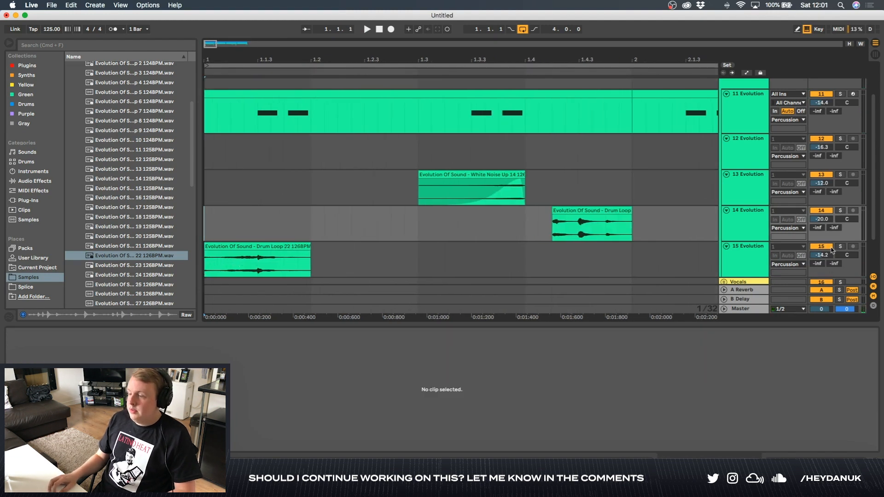
Solo the Drum Loop 22 track and listen to its one-beat clip from bar 1
{"action": "left_click", "coordinate": [840, 247]}
{"action": "key", "text": "space"}
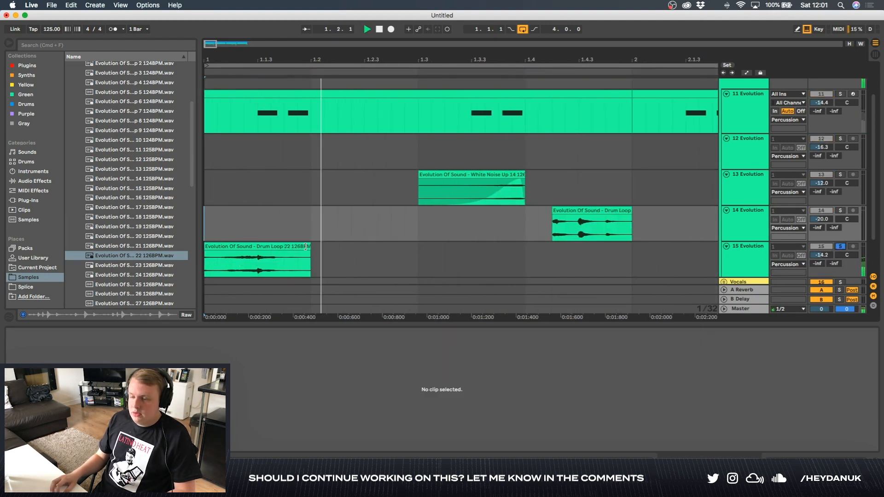
{"action": "key", "text": "minus"}
{"action": "key", "text": "space"}
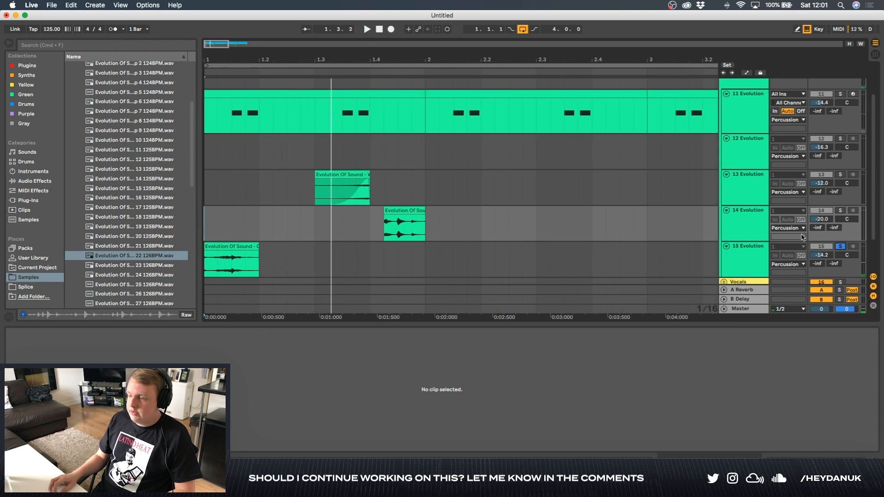
{"action": "key", "text": "minus"}
{"action": "key", "text": "minus"}
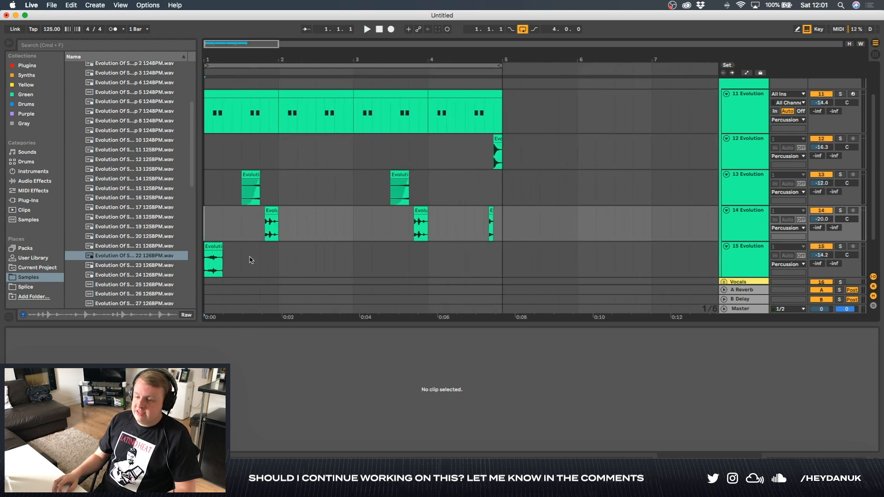
Copy the one-beat Drum Loop 22 clip to bar 3 on the same track and play the result
{"action": "scroll", "coordinate": [276, 252], "scroll_direction": "down", "scroll_amount": 2}
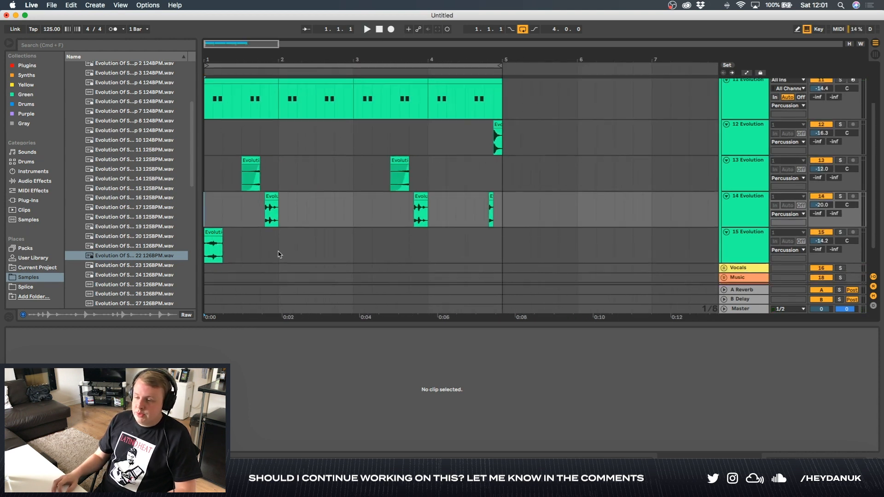
{"action": "left_click", "coordinate": [349, 243]}
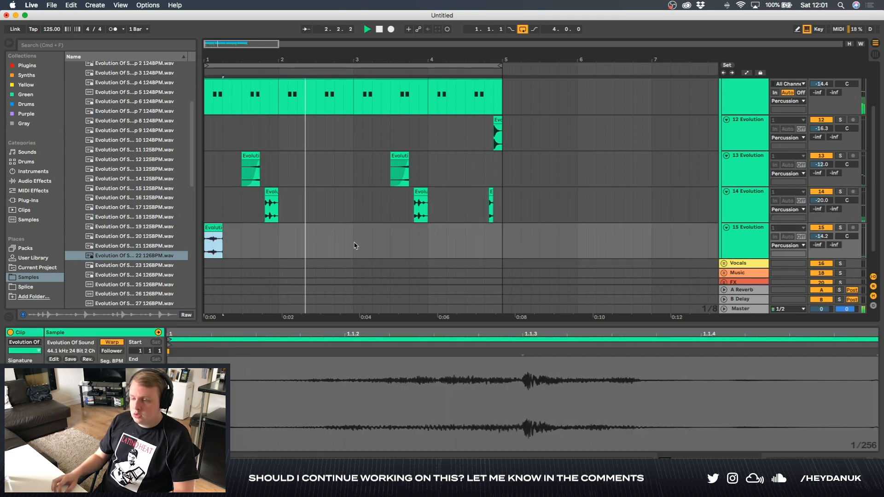
{"action": "key", "text": "super+v"}
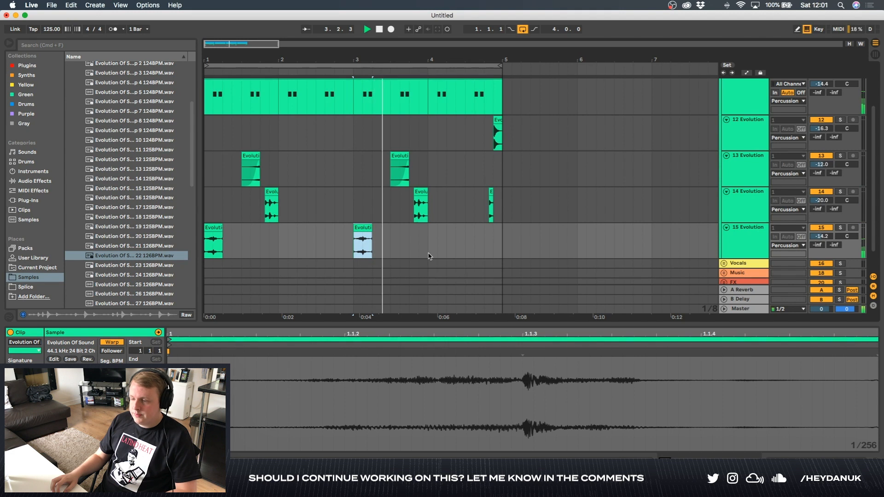
{"action": "key", "text": "space"}
{"action": "scroll", "coordinate": [340, 243], "scroll_direction": "up", "scroll_amount": 3}
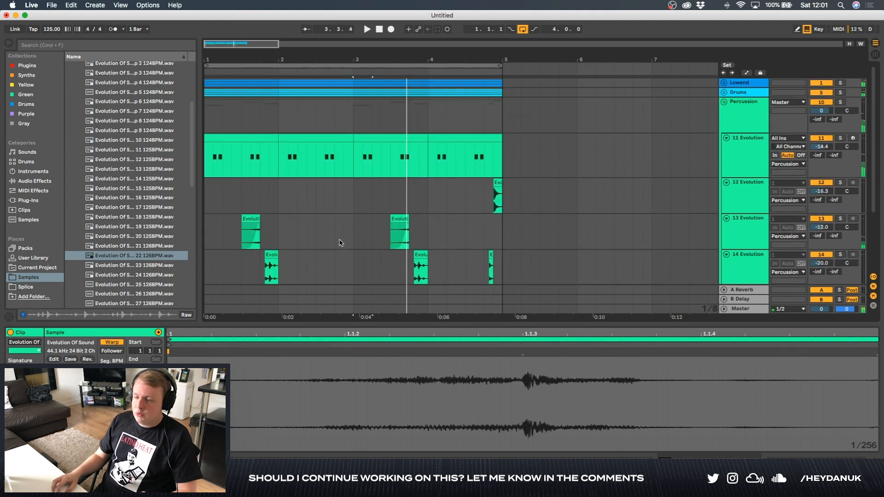
Expand the Lowend group and examine its Kick, Bass and Sub clips
{"action": "left_click", "coordinate": [724, 83]}
{"action": "scroll", "coordinate": [212, 226], "scroll_direction": "up", "scroll_amount": 5}
{"action": "scroll", "coordinate": [265, 183], "scroll_direction": "left", "scroll_amount": 2}
{"action": "scroll", "coordinate": [251, 194], "scroll_direction": "down", "scroll_amount": 2}
{"action": "scroll", "coordinate": [258, 188], "scroll_direction": "down", "scroll_amount": 3}
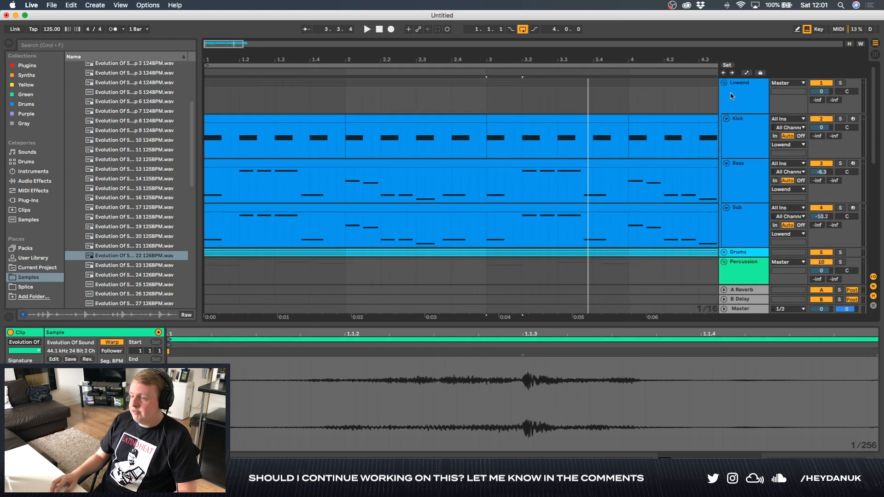
Deactivate both one-beat Drum Loop 22 clips and rename their track IDEA
{"action": "scroll", "coordinate": [725, 138], "scroll_direction": "down", "scroll_amount": 8}
{"action": "scroll", "coordinate": [562, 229], "scroll_direction": "down", "scroll_amount": 2}
{"action": "left_click_drag", "start_coordinate": [562, 229], "coordinate": [204, 262]}
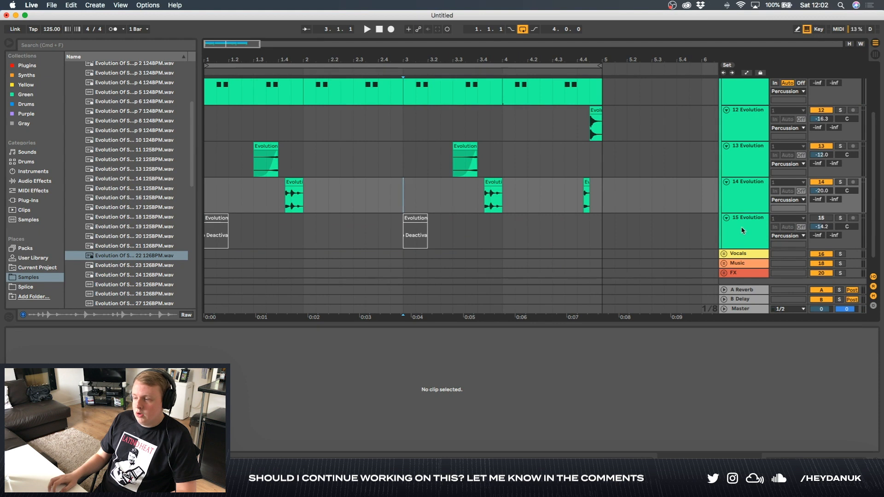
{"action": "right_click", "coordinate": [743, 230]}
{"action": "left_click", "coordinate": [774, 269]}
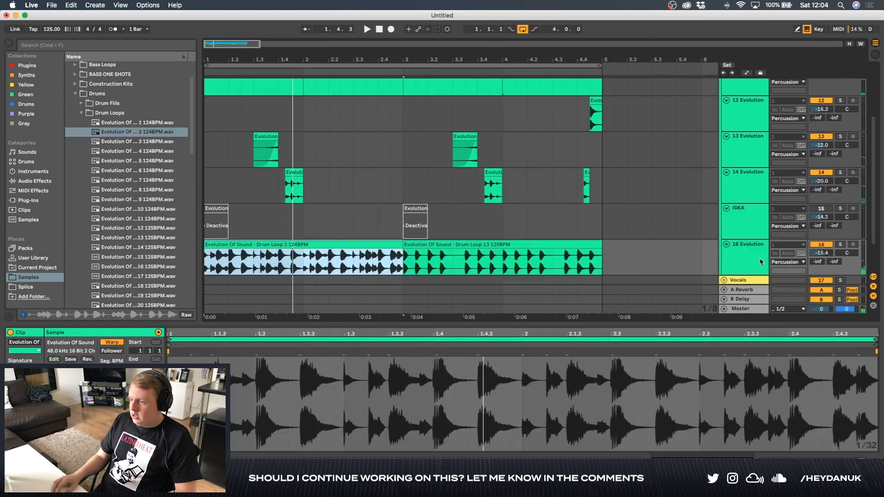
Delete the track holding Drum Loop 2 and Drum Loop 13, and collapse the Percussion group
{"action": "left_click", "coordinate": [761, 262]}
{"action": "key", "text": "Delete"}
{"action": "scroll", "coordinate": [645, 247], "scroll_direction": "up", "scroll_amount": 5}
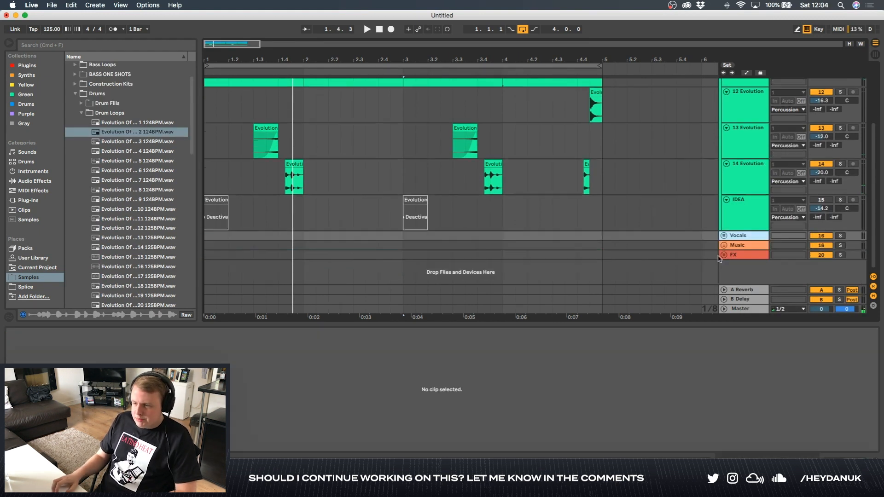
{"action": "scroll", "coordinate": [648, 244], "scroll_direction": "down", "scroll_amount": 2}
{"action": "scroll", "coordinate": [664, 214], "scroll_direction": "up", "scroll_amount": 2}
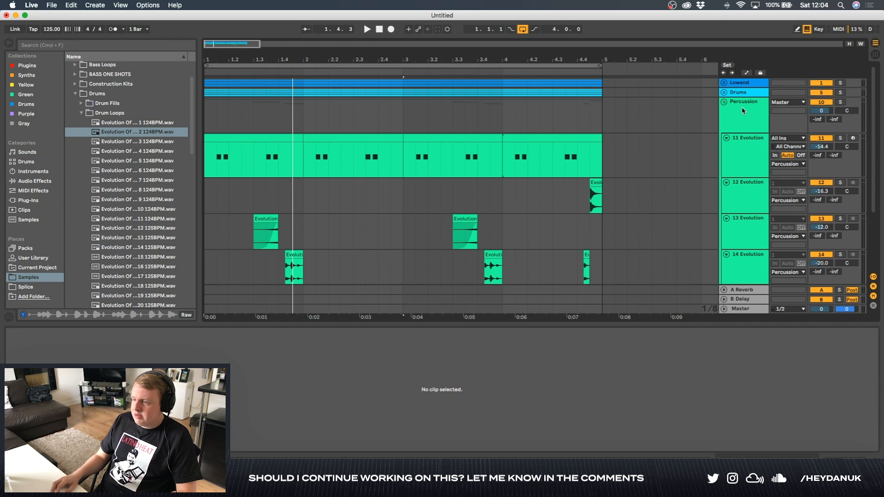
{"action": "left_click", "coordinate": [725, 103]}
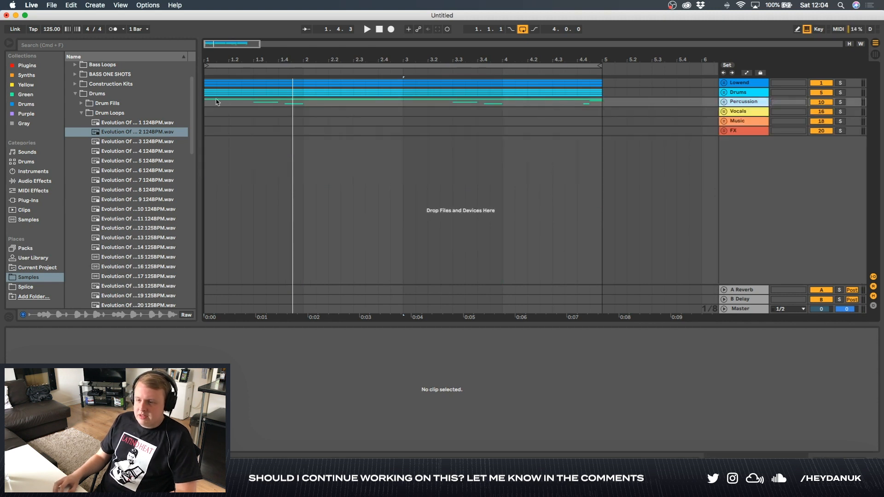
Save the Live set as Chris Lake, choosing a destination other than the Voodoo Ray Project folder
{"action": "key", "text": "super+s"}
{"action": "scroll", "coordinate": [417, 193], "scroll_direction": "up", "scroll_amount": 10}
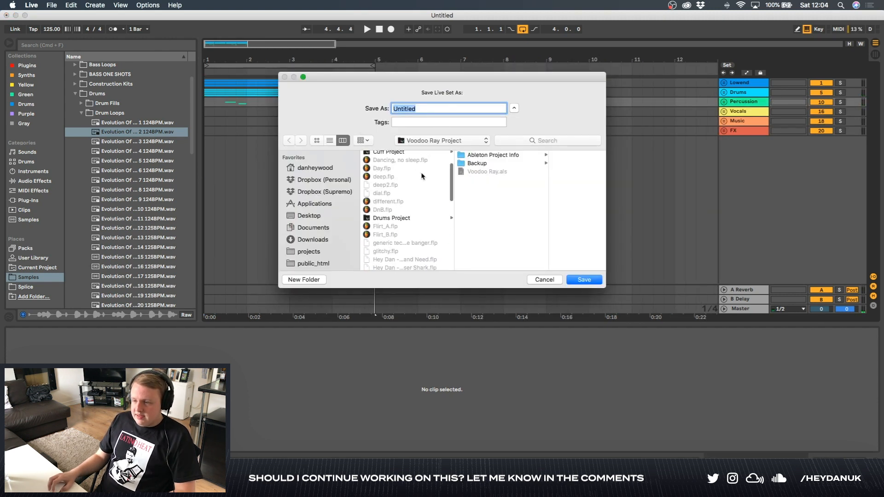
{"action": "left_click", "coordinate": [434, 140]}
{"action": "left_click", "coordinate": [433, 148]}
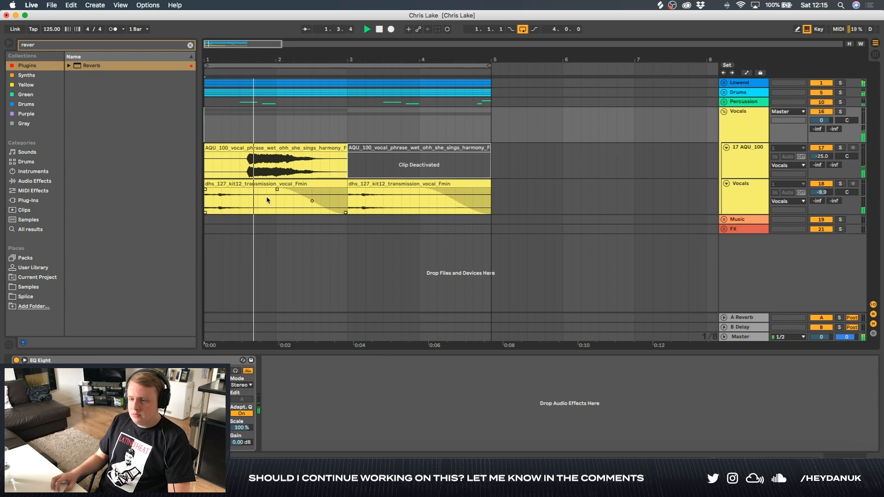
Search the plugins for kick and add Kickstart after the Reverb on the AQU_100 vocal track
{"action": "left_click", "coordinate": [272, 148]}
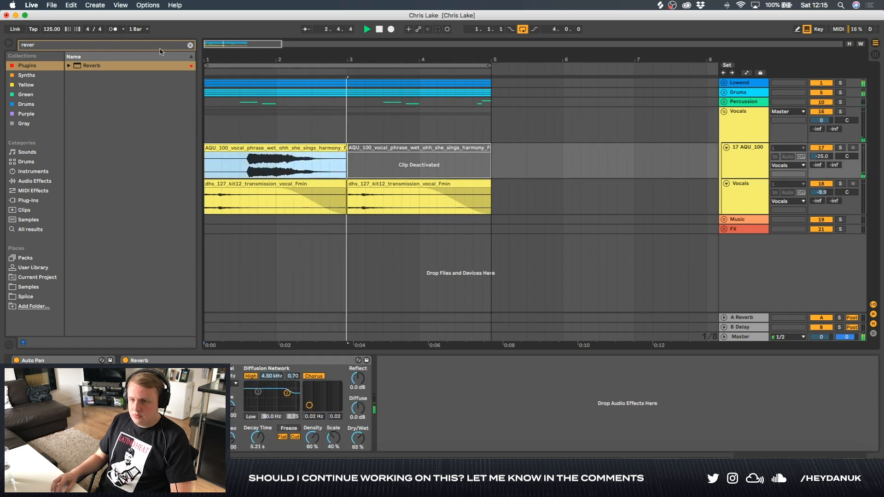
{"action": "left_click", "coordinate": [126, 46]}
{"action": "type", "text": "kick"}
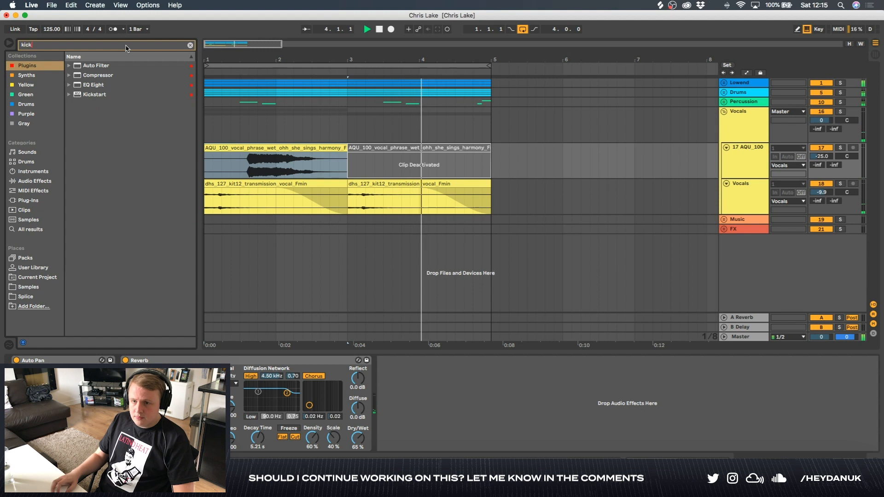
{"action": "left_click_drag", "start_coordinate": [94, 94], "coordinate": [416, 387]}
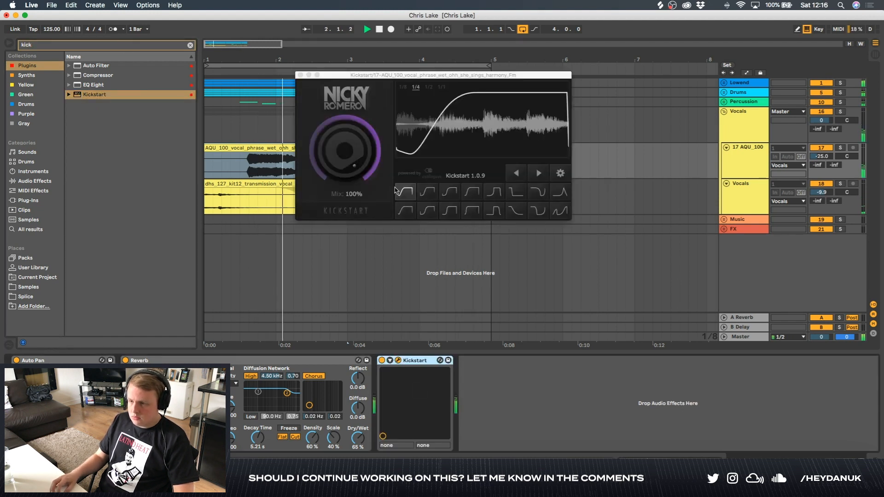
Choose the second volume curve in Kickstart on the AQU_100 vocal track and close the plugin window
{"action": "left_click", "coordinate": [427, 192]}
{"action": "left_click", "coordinate": [300, 75]}
{"action": "left_click", "coordinate": [312, 102]}
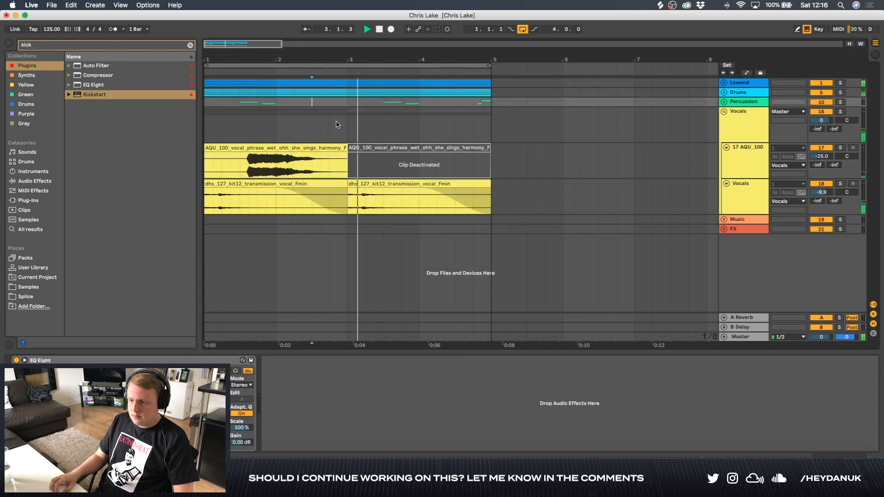
{"action": "left_click", "coordinate": [291, 148]}
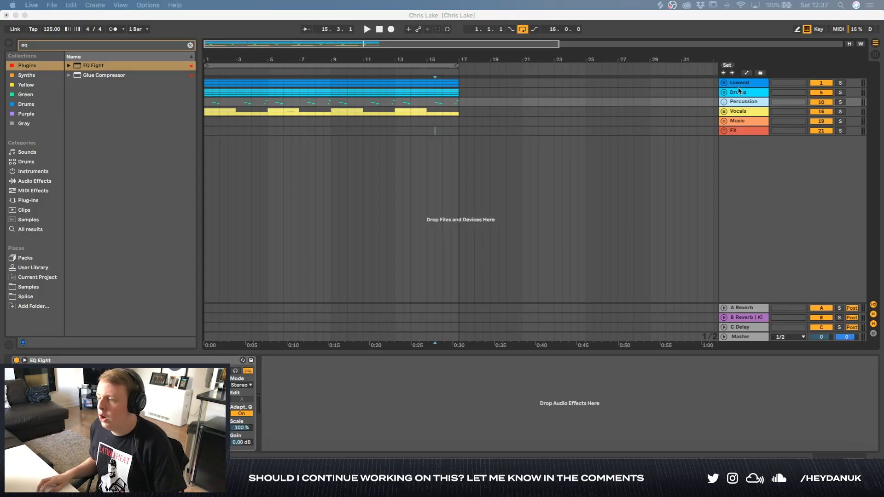
Expand the Lowend group and inspect the device chains on the Bass track and the B Reverb return
{"action": "left_click", "coordinate": [736, 85]}
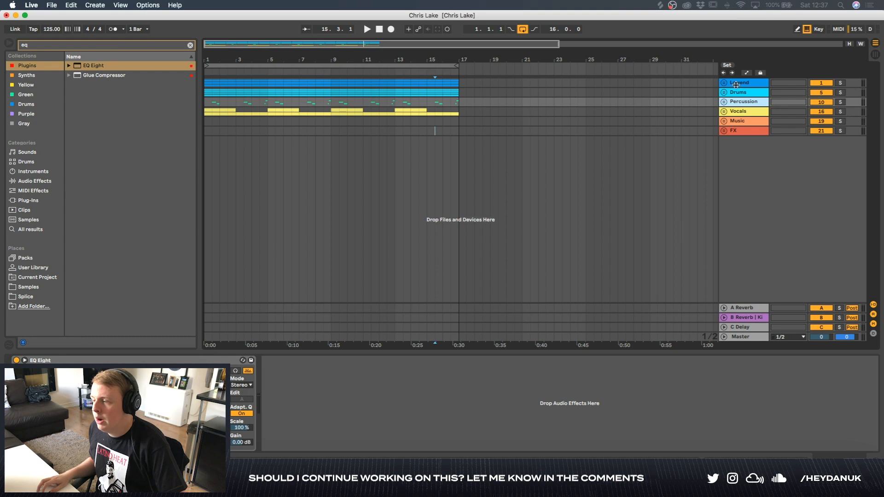
{"action": "left_click", "coordinate": [723, 84]}
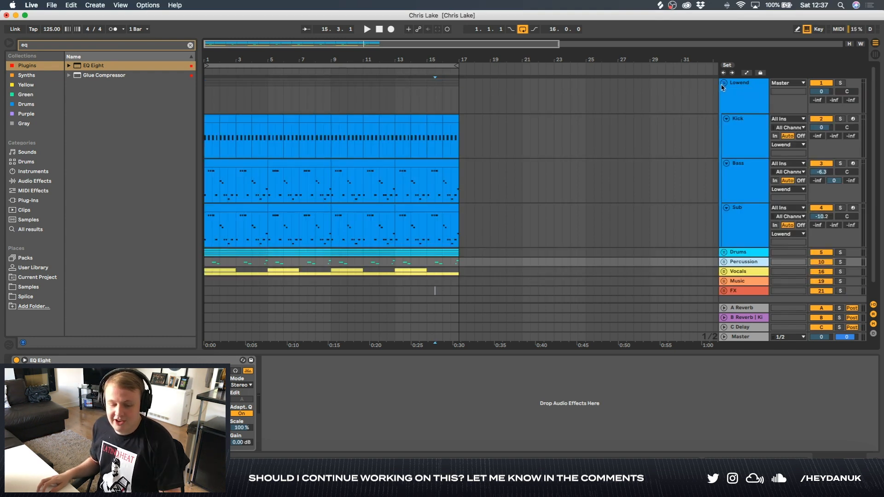
{"action": "left_click", "coordinate": [736, 173]}
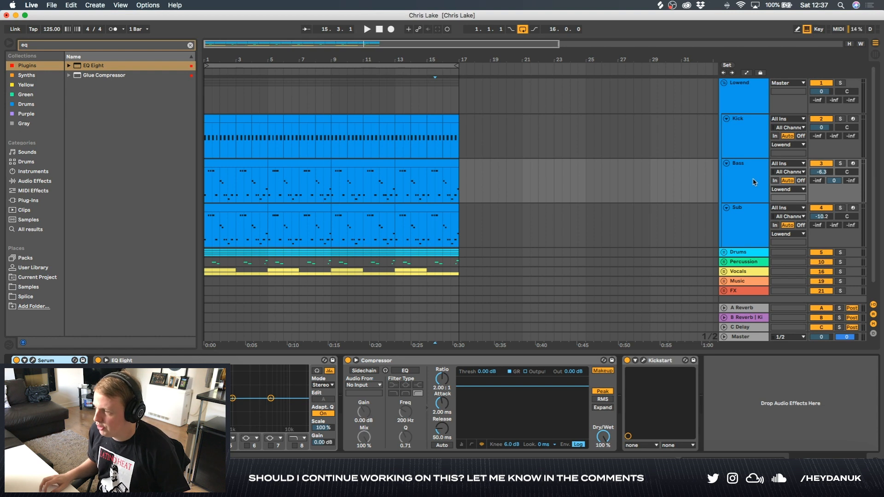
{"action": "left_click", "coordinate": [747, 319]}
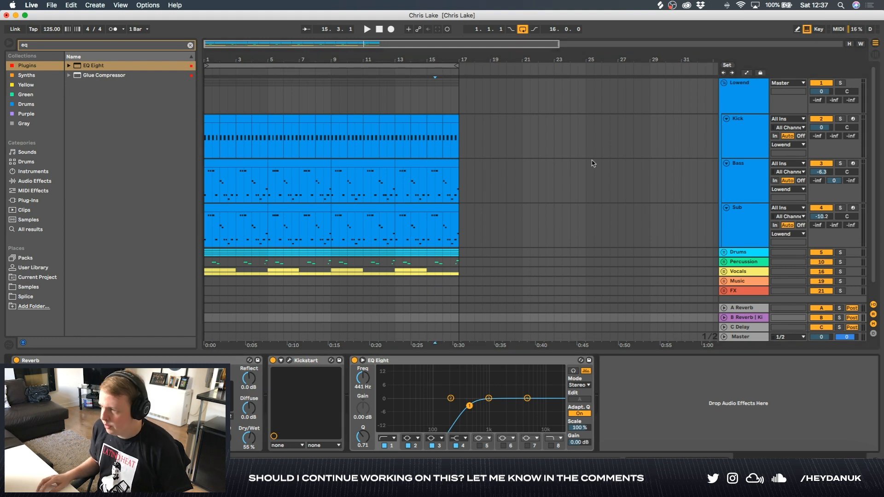
Solo the Lowend group during playback and raise the low-cut frequency in the B Reverb return's EQ Eight
{"action": "left_click", "coordinate": [839, 83]}
{"action": "key", "text": "space"}
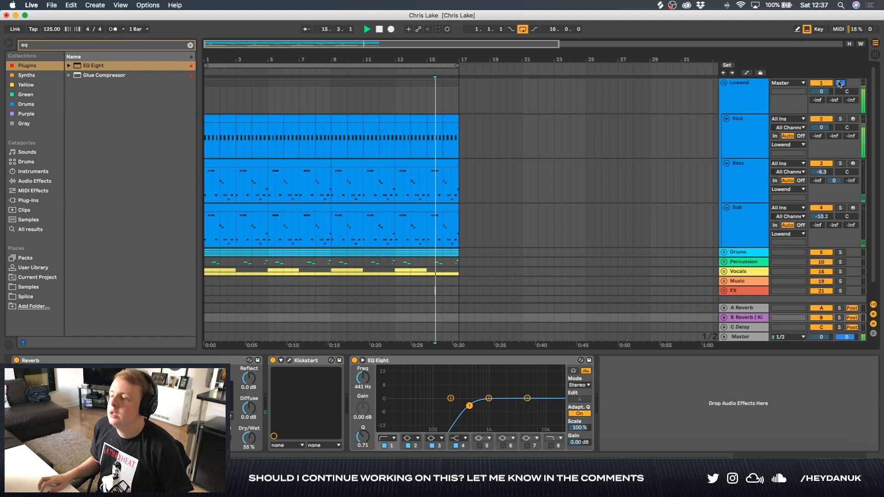
{"action": "mouse_move", "coordinate": [470, 405]}
{"action": "left_mouse_down"}
{"action": "mouse_move", "coordinate": [450, 404]}
{"action": "mouse_move", "coordinate": [481, 405]}
{"action": "left_mouse_up"}
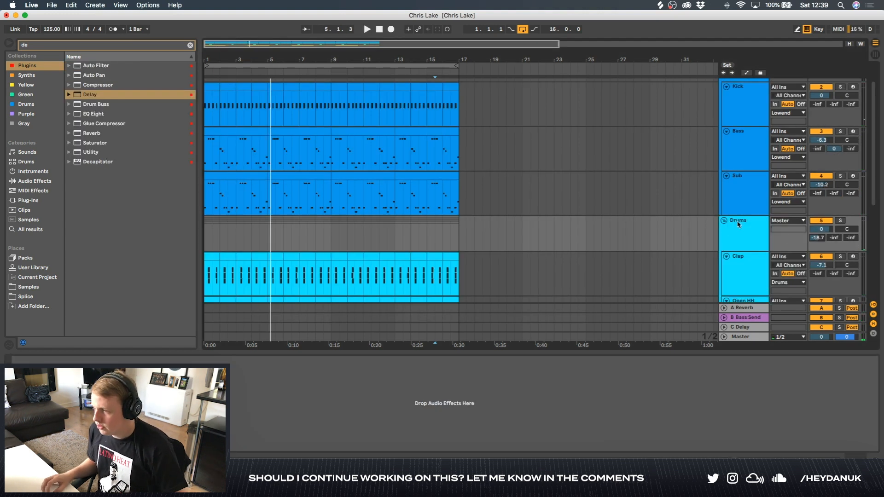
Collapse the Lowend group, play the Drums group soloed and examine the Reverb device on the A Reverb return
{"action": "scroll", "coordinate": [713, 101], "scroll_direction": "up", "scroll_amount": 3}
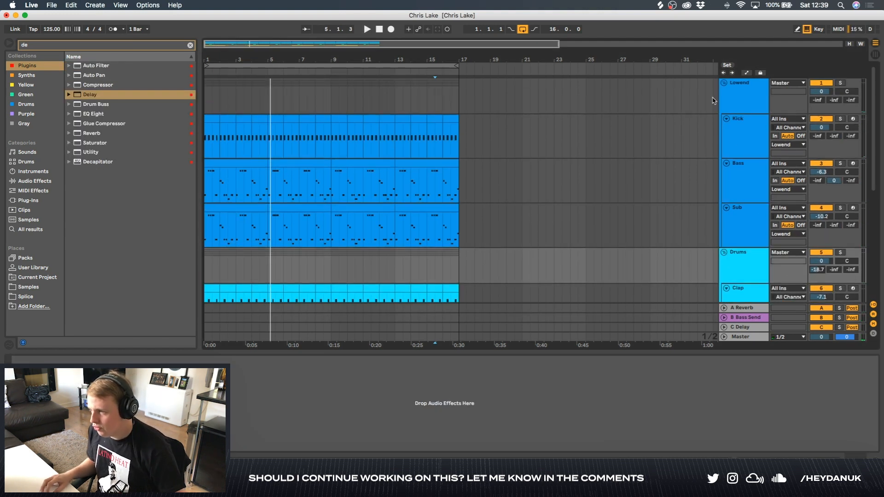
{"action": "left_click", "coordinate": [723, 83]}
{"action": "left_click", "coordinate": [747, 114]}
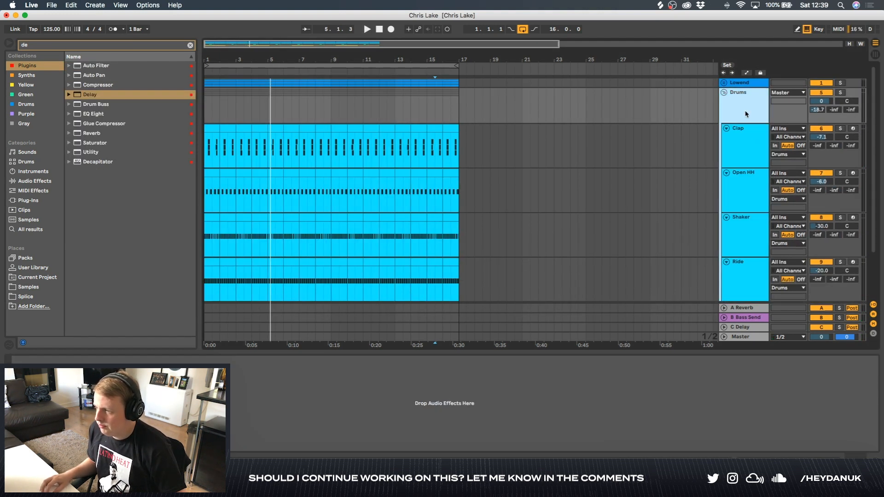
{"action": "left_click", "coordinate": [755, 310]}
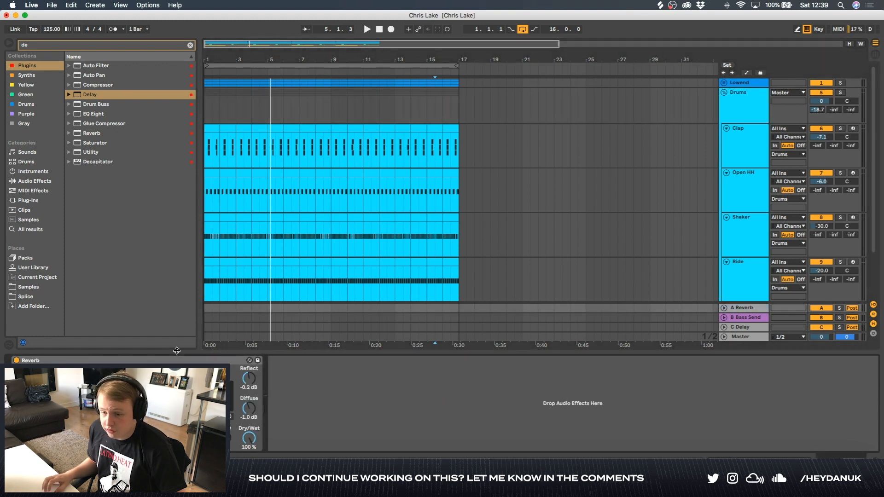
{"action": "left_click", "coordinate": [747, 120]}
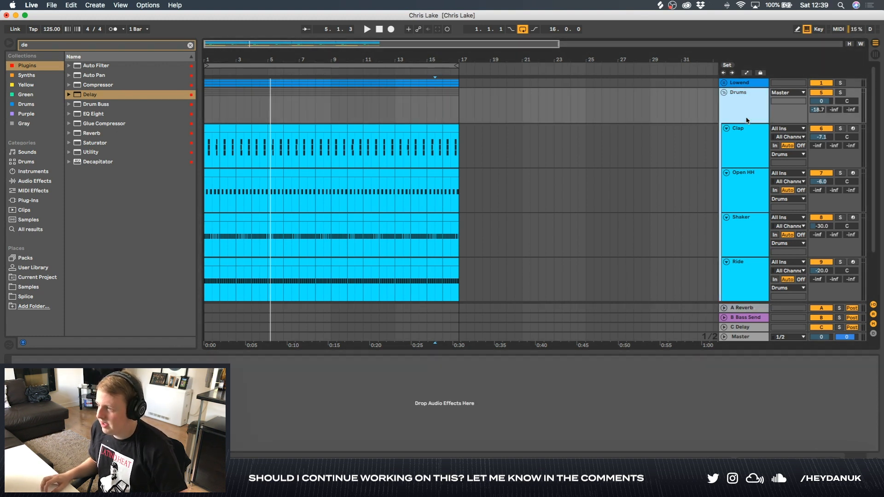
{"action": "left_click", "coordinate": [841, 93]}
{"action": "key", "text": "space"}
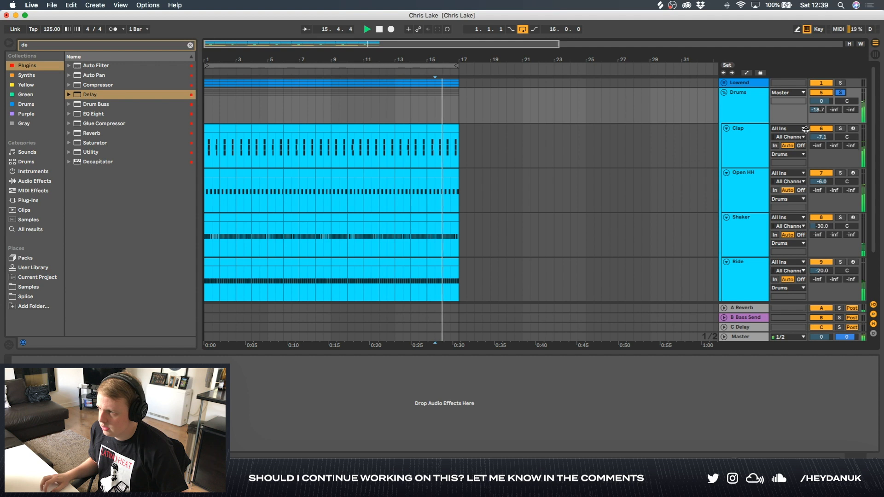
{"action": "left_click", "coordinate": [751, 308]}
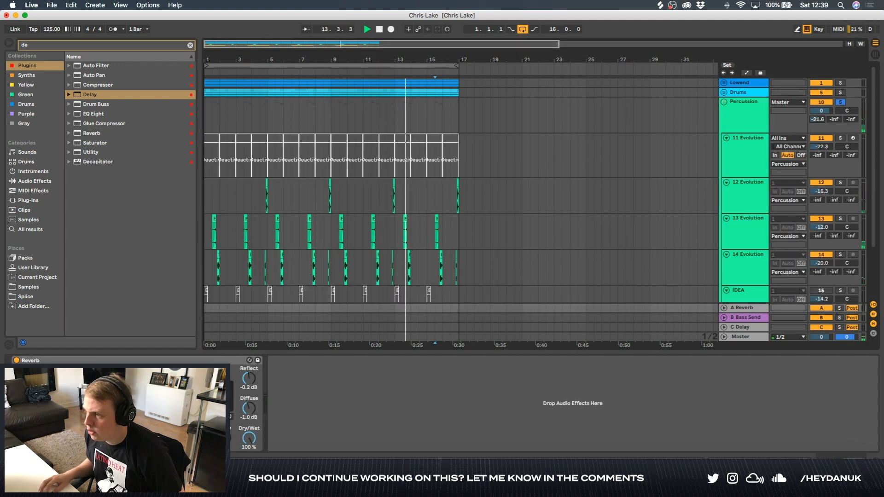
Raise the Percussion group's A Reverb send to 0 during playback and bring it back down
{"action": "left_click_drag", "start_coordinate": [821, 119], "coordinate": [820, 107]}
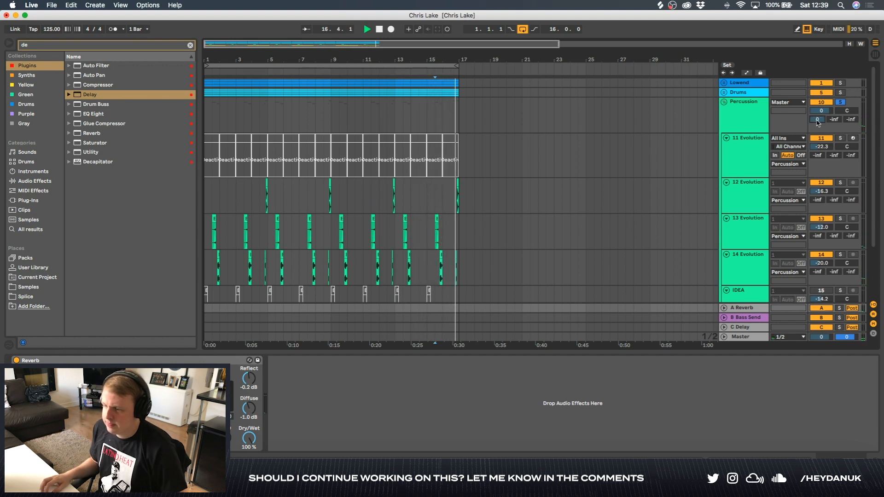
{"action": "left_click_drag", "start_coordinate": [818, 122], "coordinate": [818, 130]}
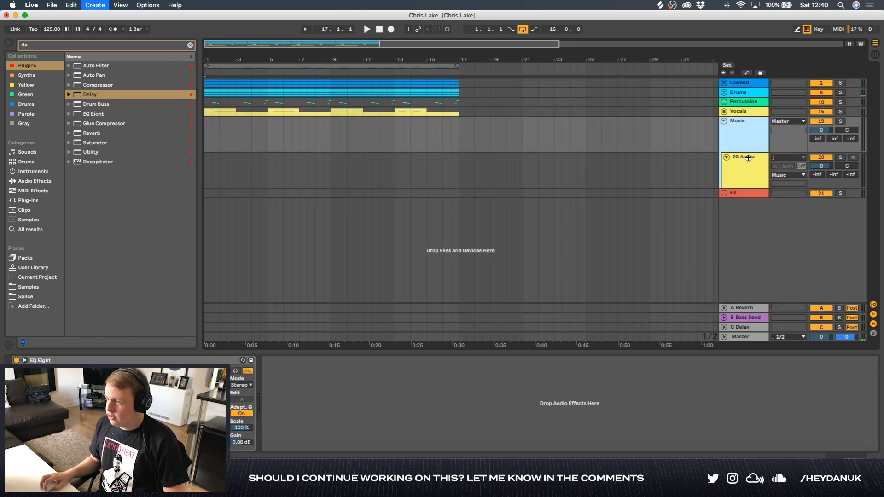
Insert a new MIDI track in the Music group and delete the empty 20 Audio track
{"action": "key", "text": "super+shift+t"}
{"action": "left_click", "coordinate": [749, 181]}
{"action": "key", "text": "Delete"}
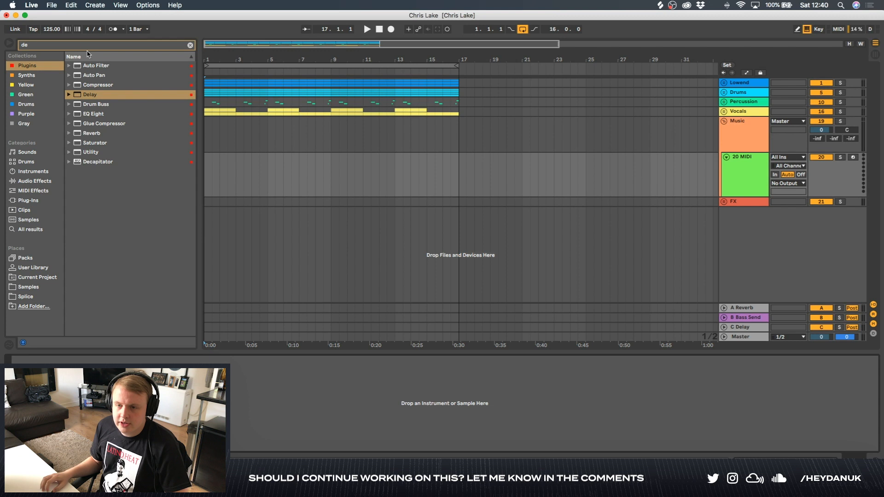
Load Serum on the new MIDI track, audition lead presets during playback up to LD - Beyond The Grave, and close the plugin window
{"action": "key", "text": "super+f"}
{"action": "type", "text": "serum"}
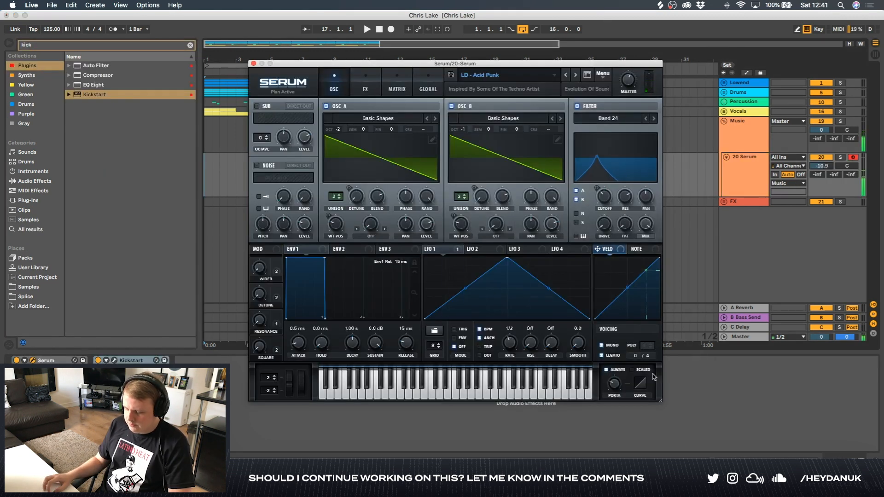
{"action": "key", "text": "d"}
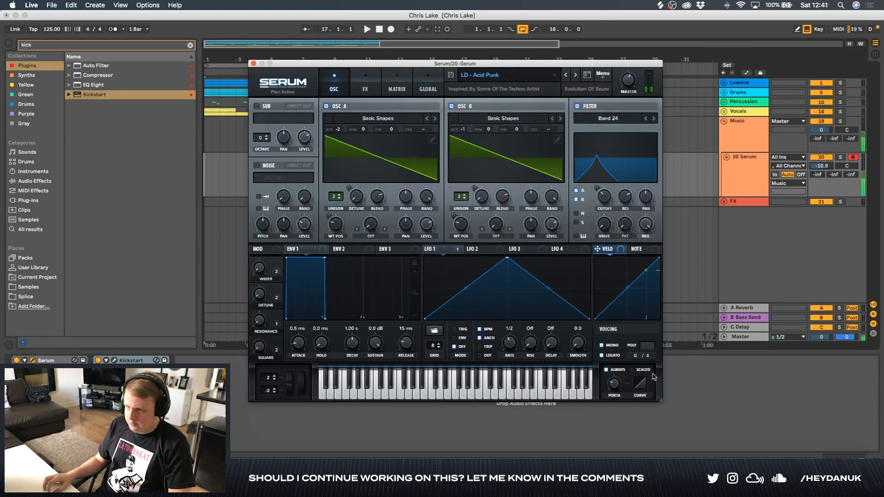
{"action": "key", "text": "space"}
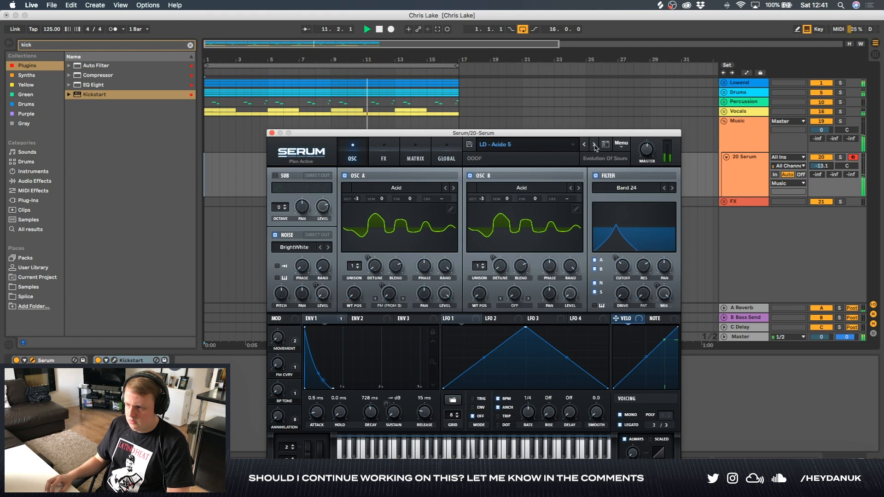
{"action": "left_click", "coordinate": [595, 145]}
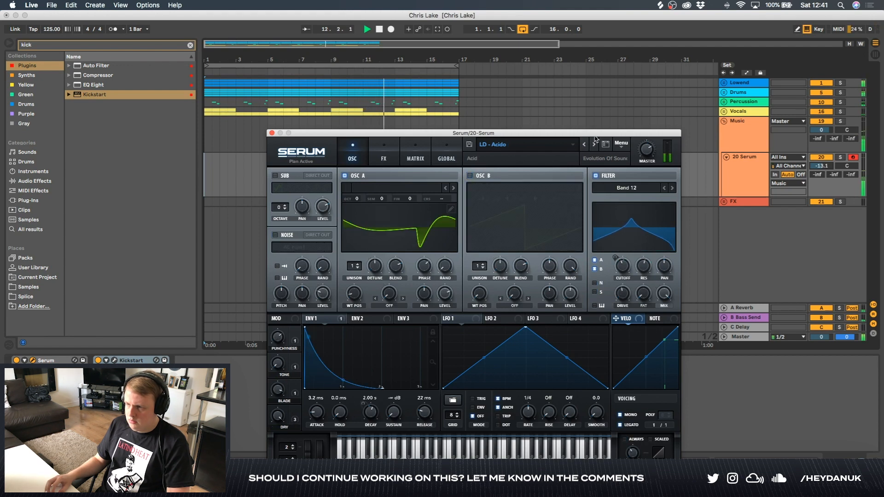
{"action": "left_click", "coordinate": [594, 145]}
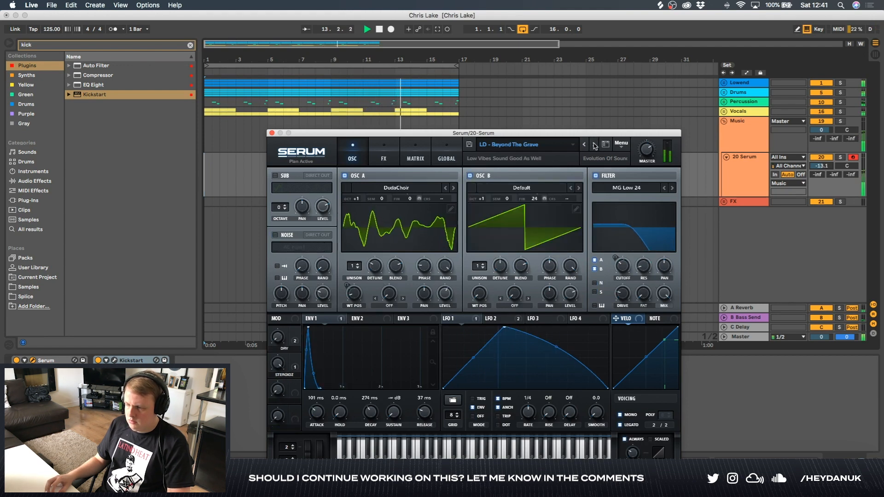
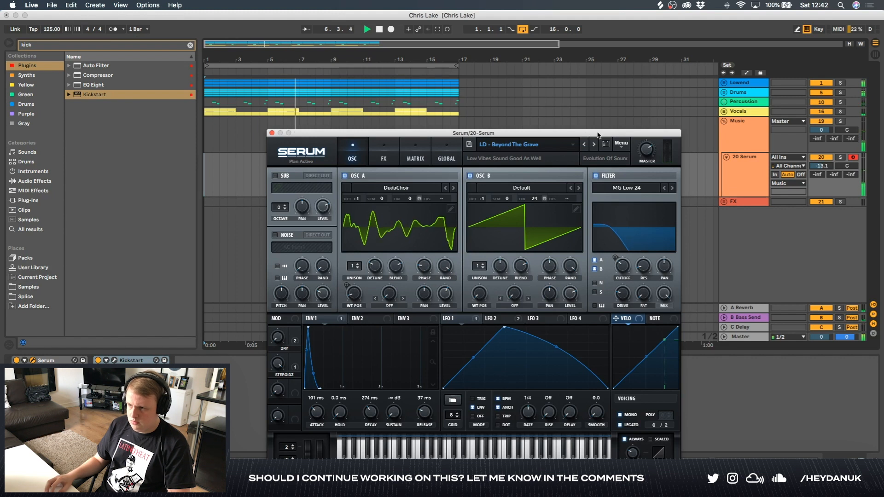
{"action": "left_click", "coordinate": [292, 119]}
{"action": "left_click", "coordinate": [272, 133]}
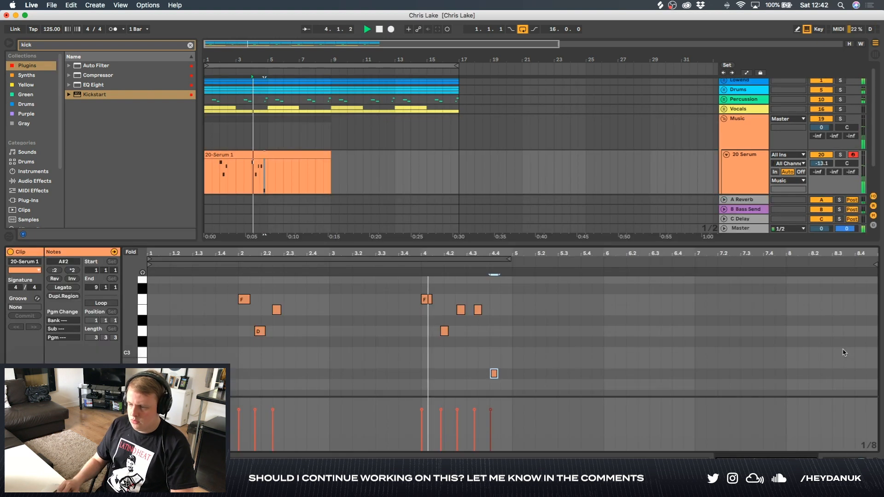
Raise the note at 4.4 in the 20-Serum 1 clip to B2 and check the short E3 note before it
{"action": "key", "text": "Up"}
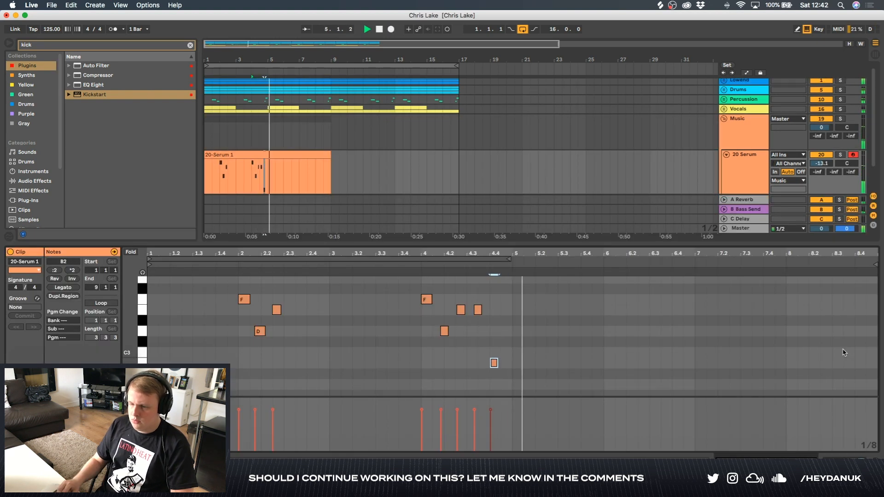
{"action": "left_click", "coordinate": [478, 310]}
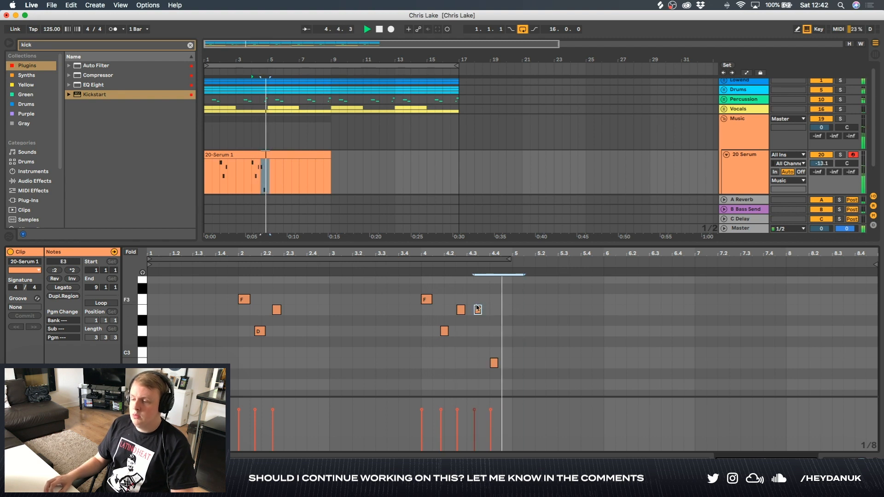
{"action": "key", "text": "space"}
{"action": "left_click", "coordinate": [224, 298]}
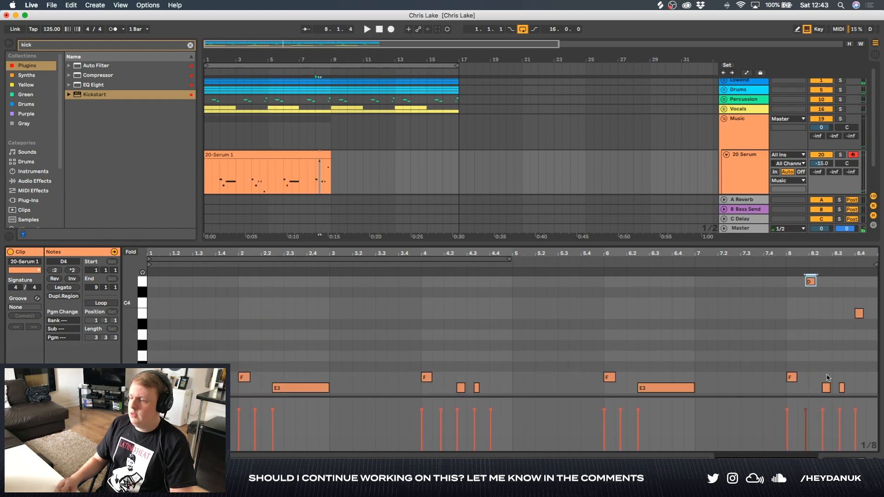
Lower the high note near 8.2 in the Serum clip to A#3 and play it back
{"action": "scroll", "coordinate": [828, 378], "scroll_direction": "up", "scroll_amount": 2}
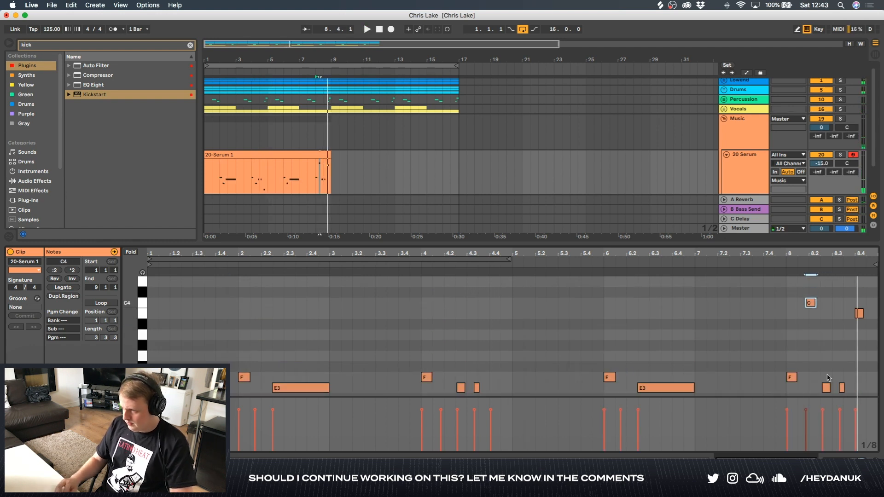
{"action": "key", "text": "Down"}
{"action": "key", "text": "Down"}
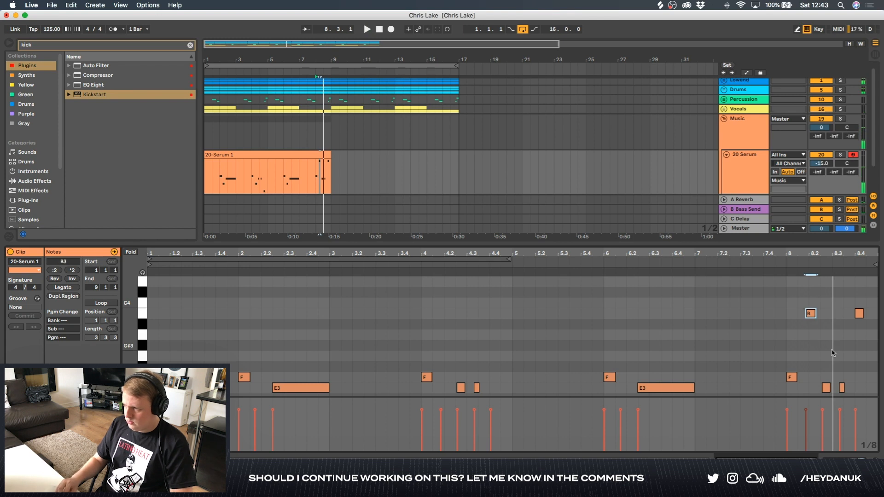
{"action": "key", "text": "Down"}
{"action": "key", "text": "space"}
Try the short E3 note near 8.3 at pitches up to G3, then return it to E3
{"action": "left_click_drag", "start_coordinate": [833, 373], "coordinate": [860, 393]}
{"action": "key", "text": "Up"}
{"action": "key", "text": "Up"}
{"action": "key", "text": "Up"}
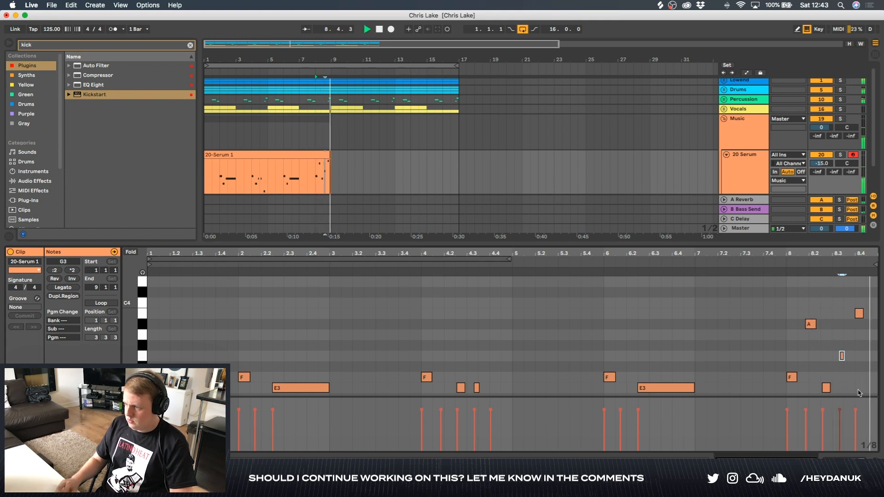
{"action": "key", "text": "Down"}
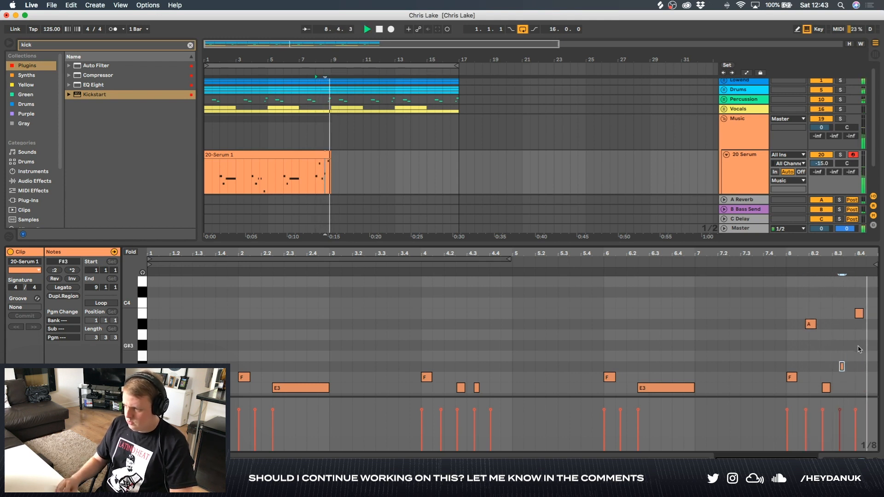
{"action": "key", "text": "Down"}
{"action": "key", "text": "Down"}
{"action": "key", "text": "Down"}
Transpose the clip's last note, at 8.4, down one octave to B2 and play the result
{"action": "key", "text": "space"}
{"action": "key", "text": "shift+Down"}
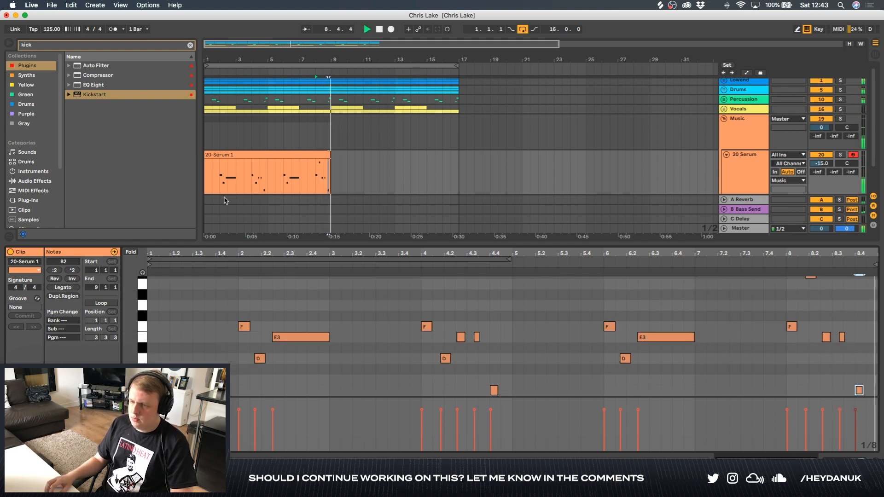
{"action": "key", "text": "space"}
Open Serum on the 20 Serum track and reposition its window to fit the whole interface on screen
{"action": "left_click", "coordinate": [740, 171]}
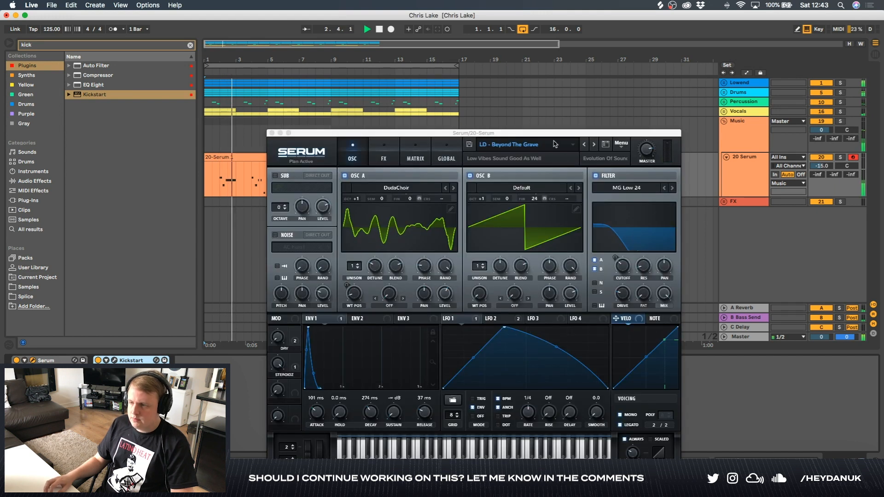
{"action": "left_click_drag", "start_coordinate": [406, 133], "coordinate": [441, 116]}
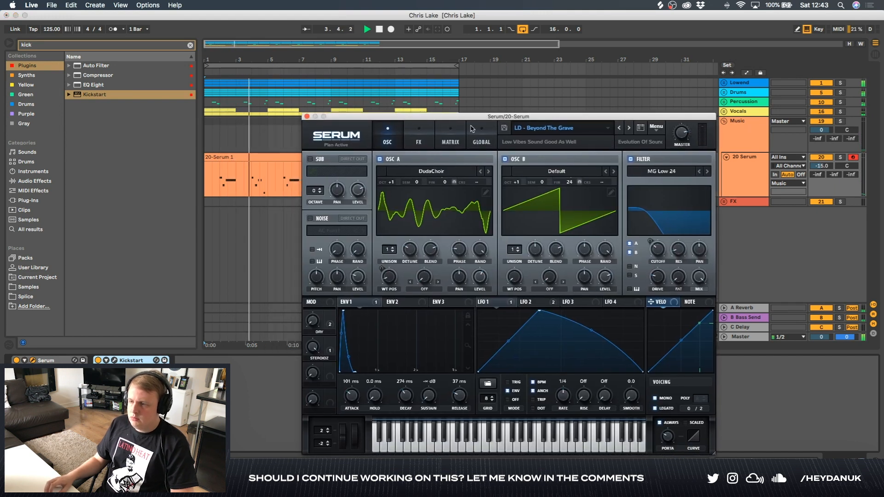
{"action": "left_click_drag", "start_coordinate": [491, 120], "coordinate": [526, 102]}
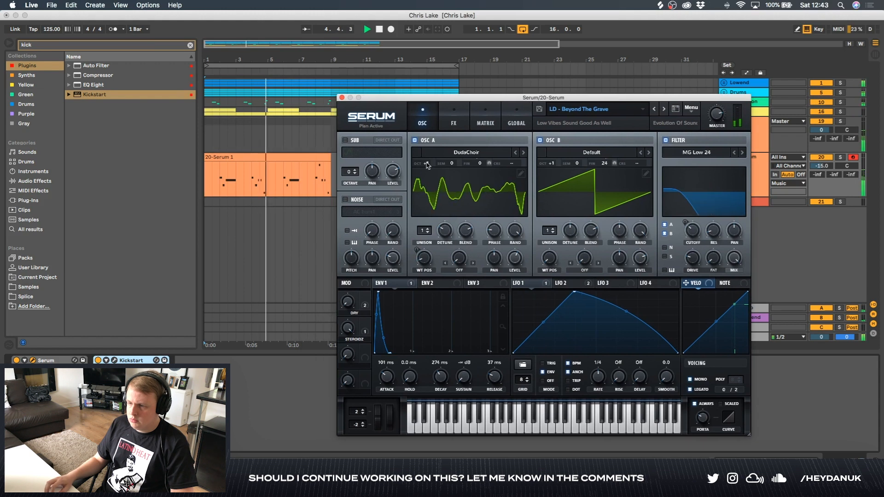
Audition Serum's oscillator A at octave 0 and set it to +1, and adjust oscillator B's octave during playback
{"action": "left_click_drag", "start_coordinate": [426, 164], "coordinate": [428, 178]}
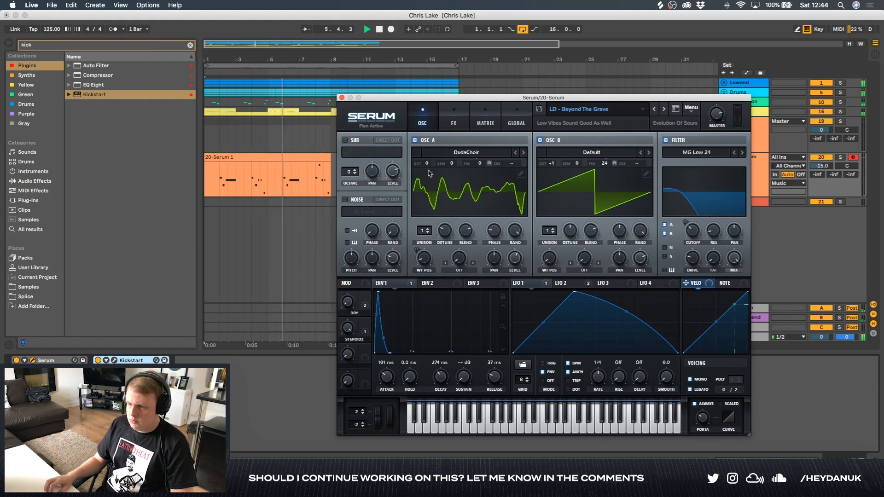
{"action": "left_click_drag", "start_coordinate": [431, 159], "coordinate": [431, 155]}
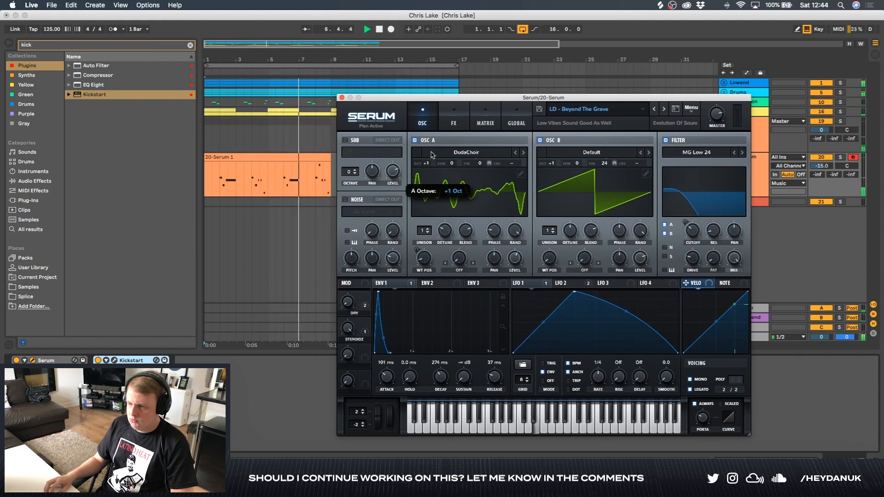
{"action": "left_click_drag", "start_coordinate": [552, 164], "coordinate": [557, 168]}
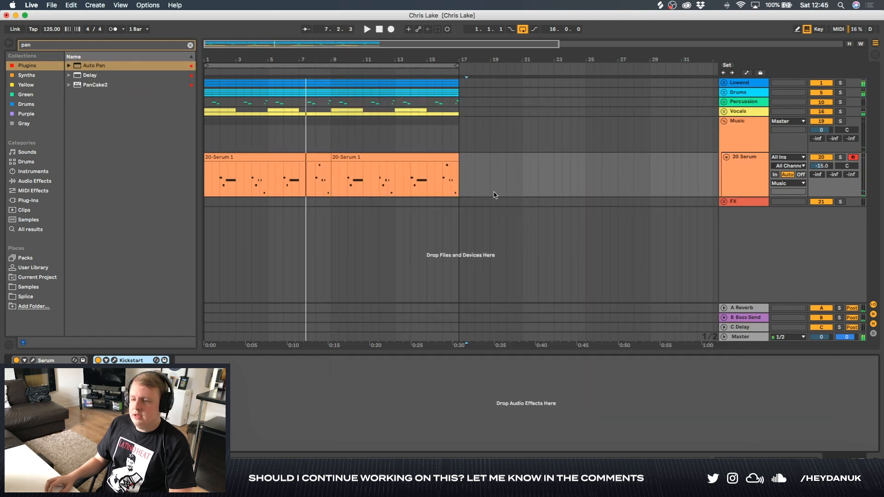
Insert an audio track below 20 Serum in the Music group, make it slightly taller and set its input to Resampling
{"action": "key", "text": "space"}
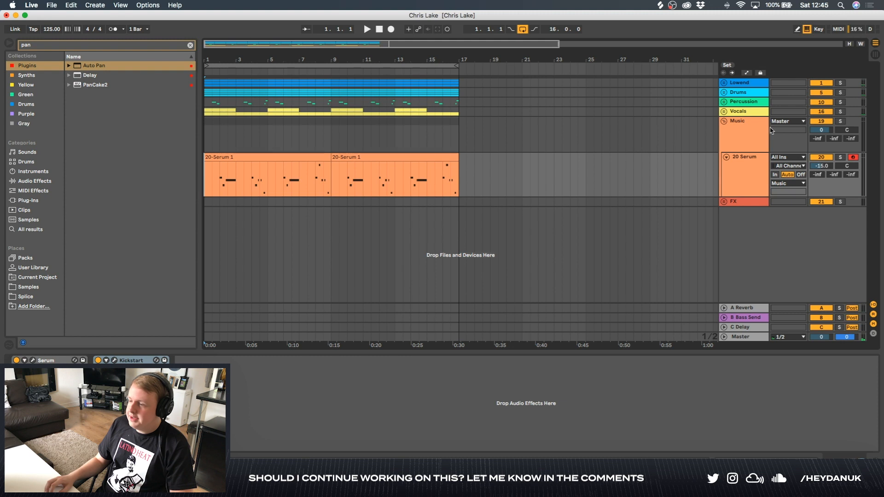
{"action": "left_click", "coordinate": [723, 122]}
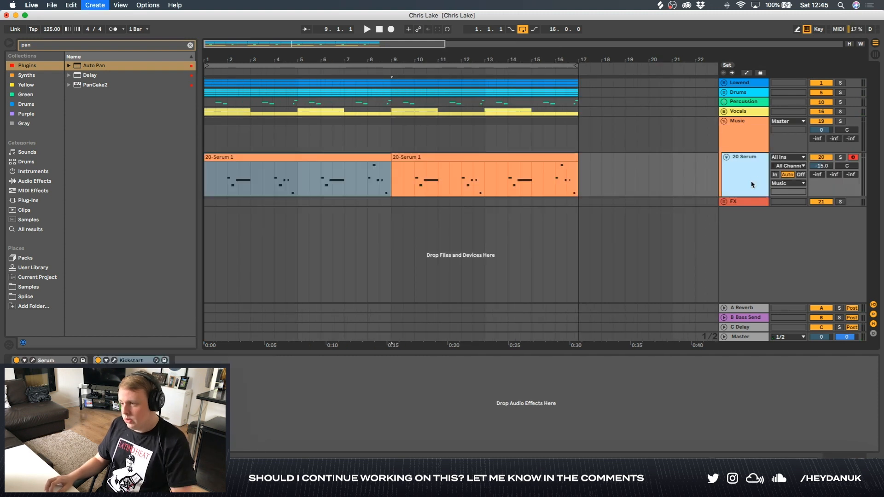
{"action": "key", "text": "super+t"}
{"action": "left_click", "coordinate": [750, 213]}
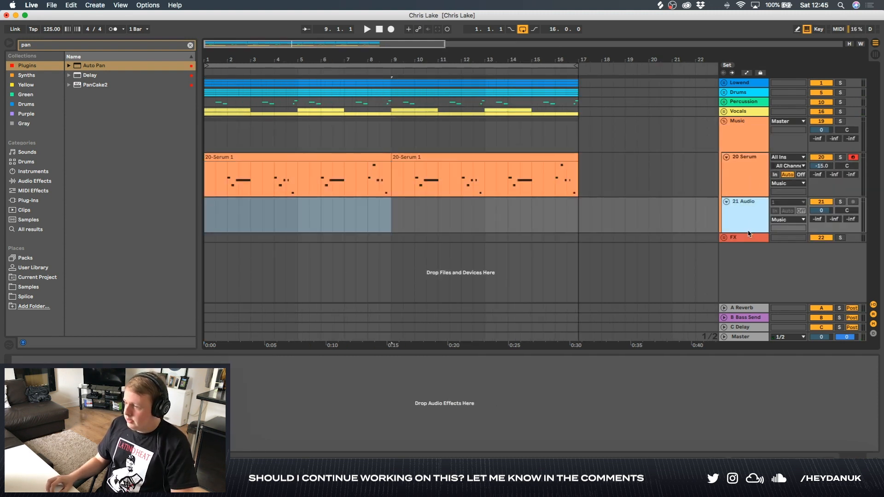
{"action": "left_click_drag", "start_coordinate": [749, 233], "coordinate": [747, 243]}
{"action": "left_click", "coordinate": [786, 205]}
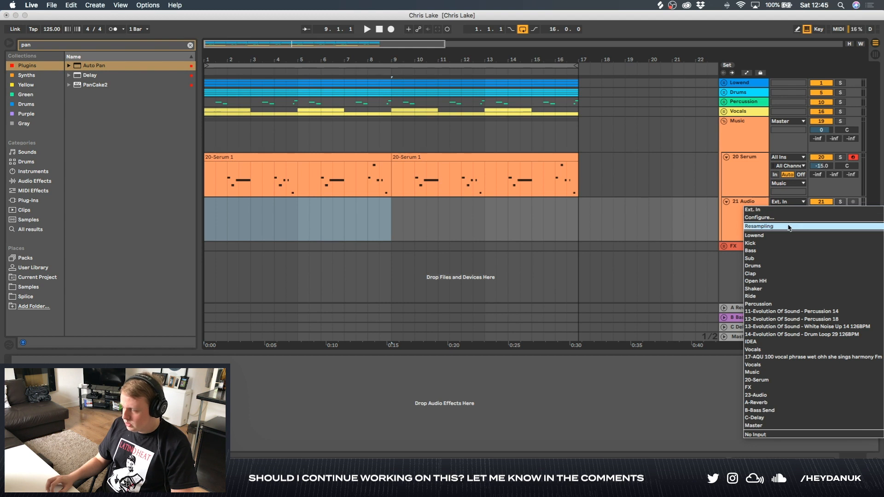
{"action": "left_click", "coordinate": [783, 225]}
Record the soloed Serum lead onto 21 Audio from bar 1 for about eight bars and disarm the track
{"action": "left_click", "coordinate": [391, 29]}
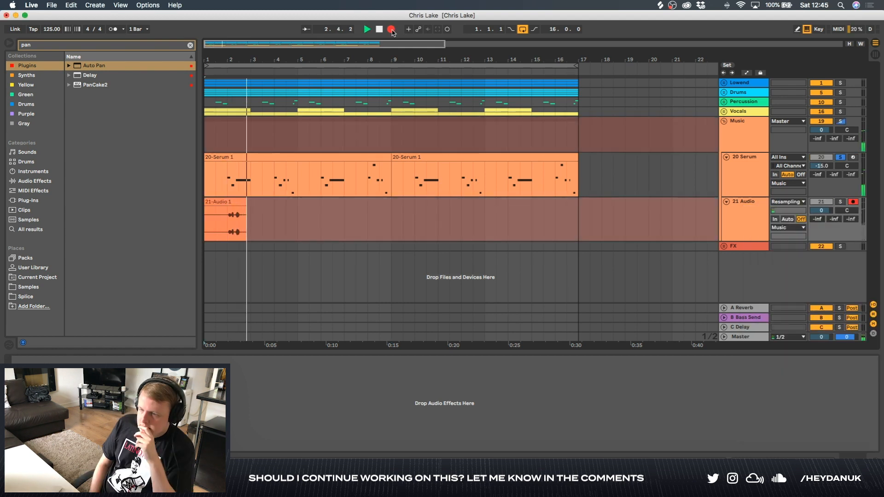
{"action": "key", "text": "space"}
{"action": "left_click", "coordinate": [230, 204]}
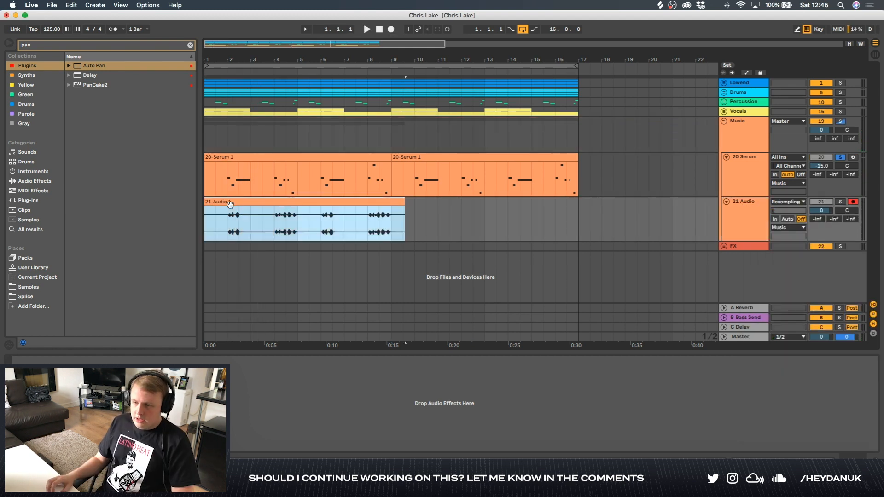
{"action": "scroll", "coordinate": [233, 217], "scroll_direction": "up", "scroll_amount": 5}
{"action": "scroll", "coordinate": [232, 216], "scroll_direction": "down", "scroll_amount": 8}
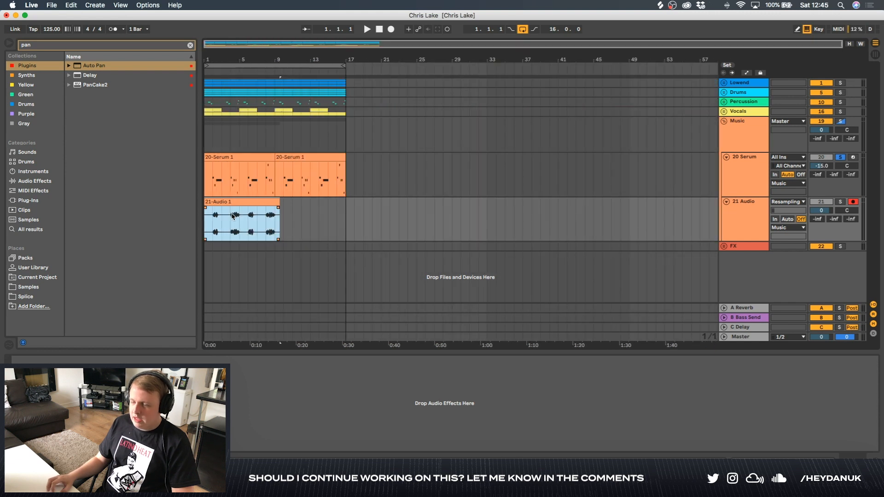
{"action": "left_click", "coordinate": [852, 202]}
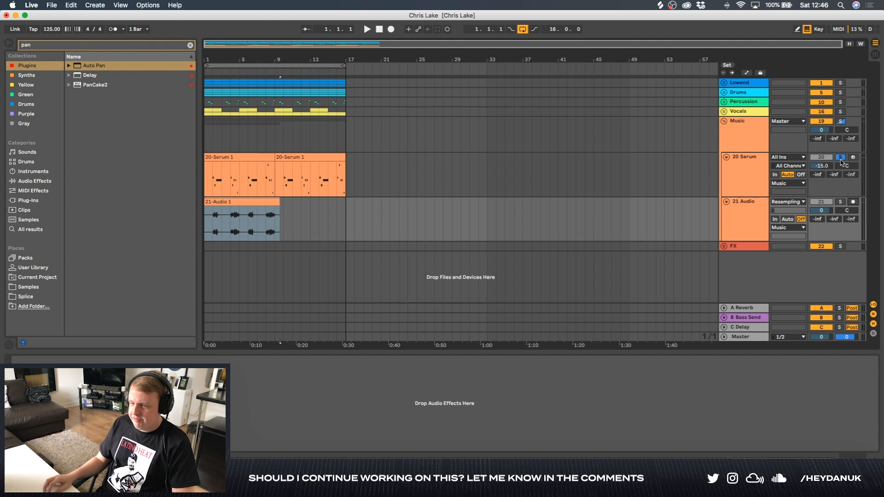
Unsolo 20 Serum, reverse the recorded 21 Audio clip and play it with the full arrangement
{"action": "scroll", "coordinate": [206, 202], "scroll_direction": "up", "scroll_amount": 3}
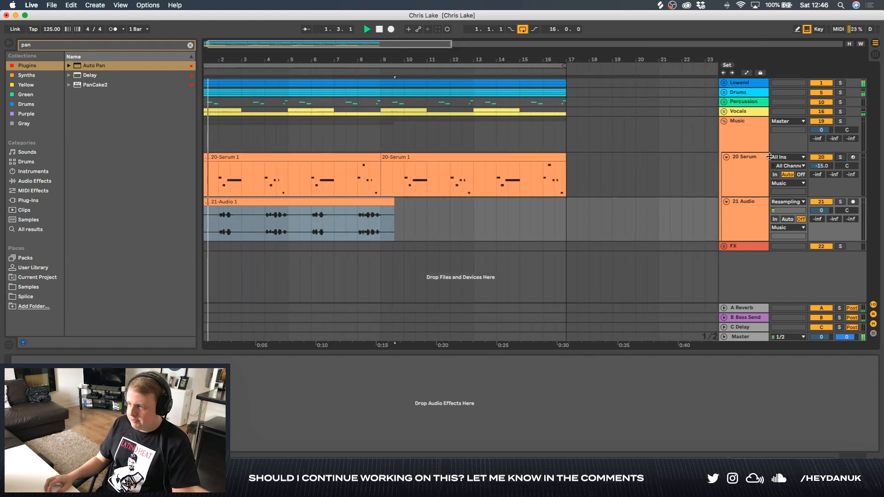
{"action": "double_click", "coordinate": [350, 232]}
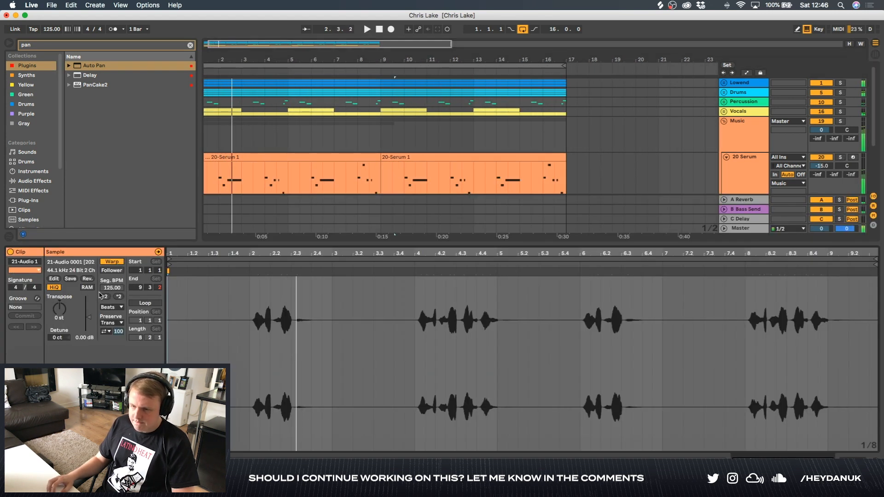
{"action": "key", "text": "space"}
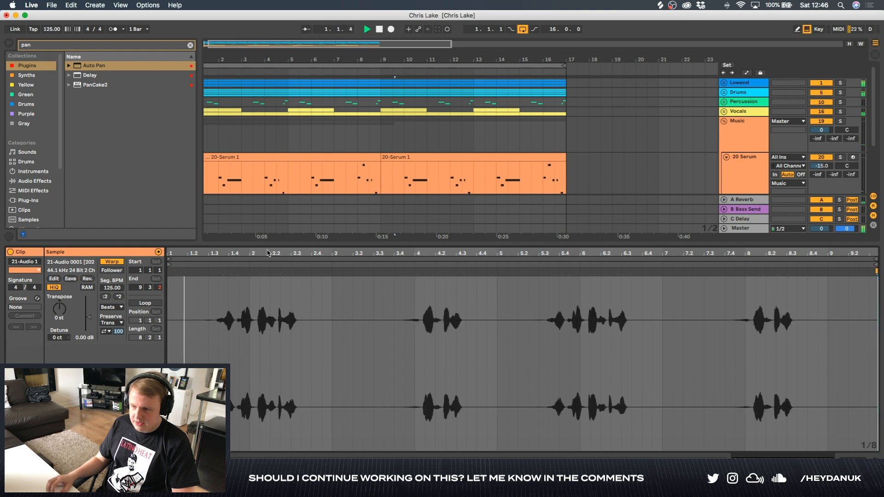
{"action": "scroll", "coordinate": [273, 167], "scroll_direction": "down", "scroll_amount": 3}
Set the 21 Audio track's volume to -11.9 and listen to the reversed clip around bars 3 and 4
{"action": "left_click", "coordinate": [245, 187]}
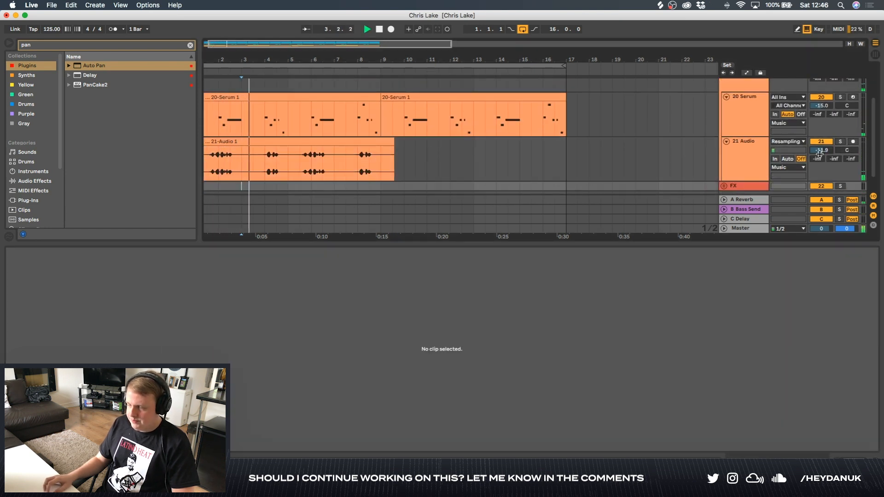
{"action": "scroll", "coordinate": [247, 171], "scroll_direction": "up", "scroll_amount": 3}
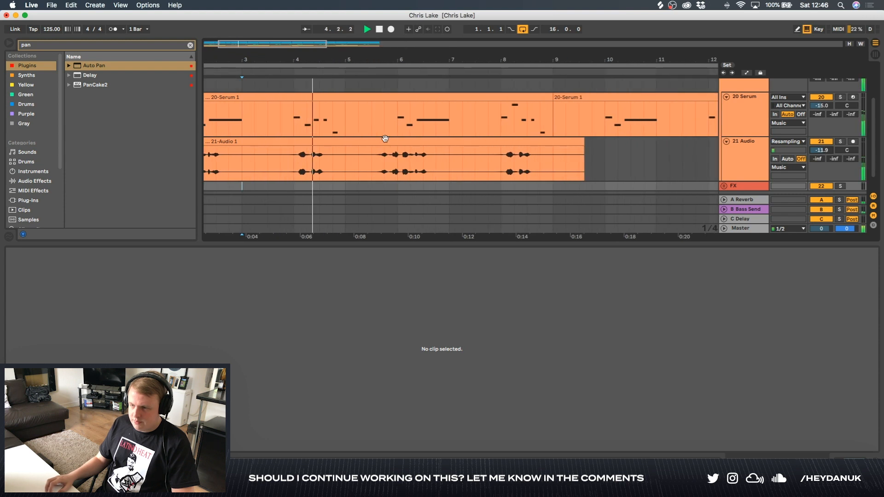
{"action": "scroll", "coordinate": [385, 139], "scroll_direction": "left", "scroll_amount": 3}
{"action": "left_click", "coordinate": [360, 155]}
{"action": "key", "text": "space"}
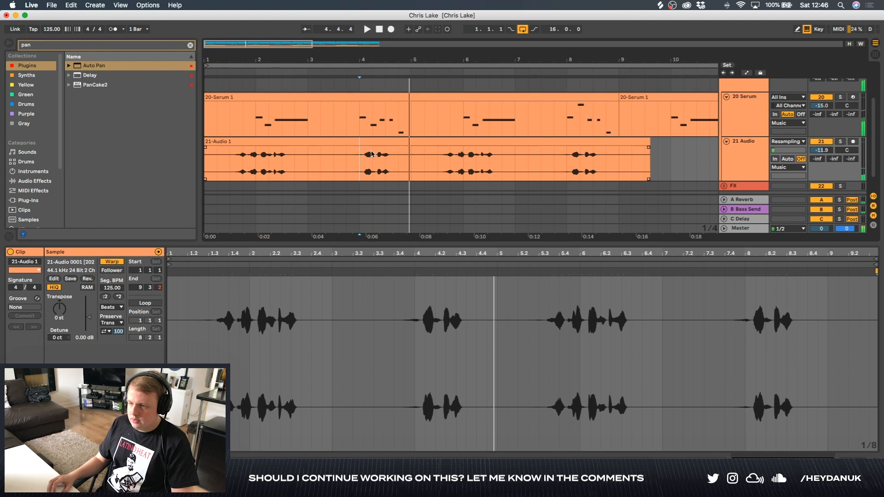
Play the opening two bars to compare the Serum notes with the reversed clip on 21 Audio
{"action": "scroll", "coordinate": [356, 154], "scroll_direction": "up", "scroll_amount": 4}
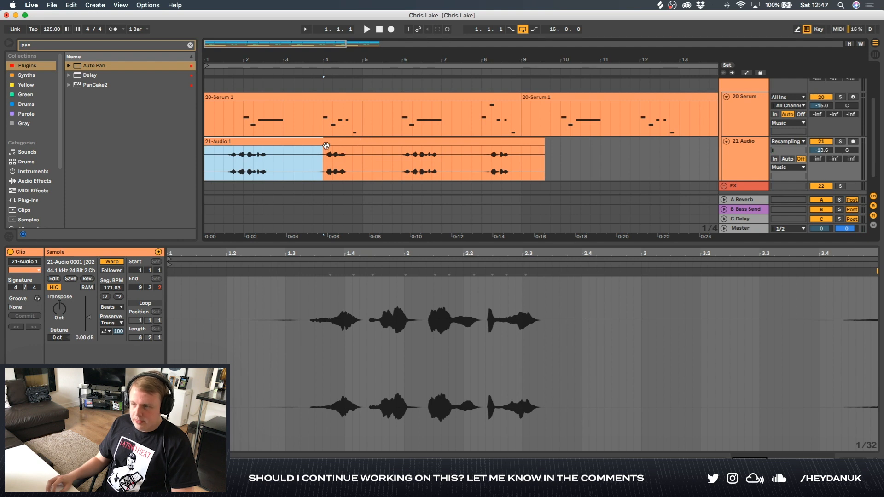
{"action": "left_click", "coordinate": [328, 141]}
{"action": "left_click", "coordinate": [239, 125]}
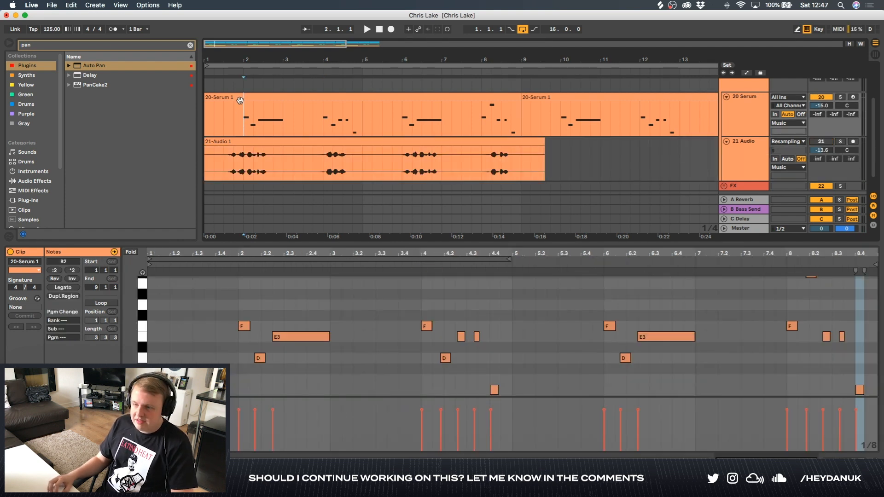
{"action": "left_click", "coordinate": [207, 120]}
{"action": "key", "text": "space"}
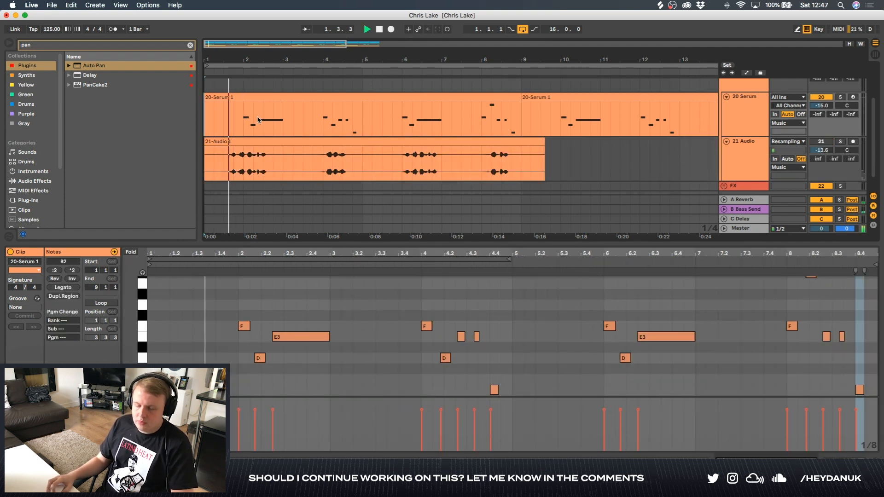
{"action": "key", "text": "space"}
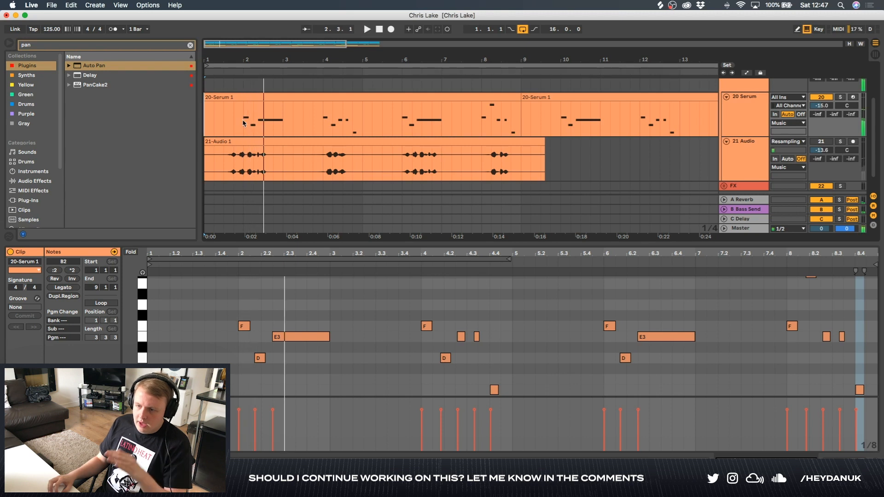
Examine the empty bar before the first Serum note and the reversed audio beneath it, and play from bar 4
{"action": "left_click_drag", "start_coordinate": [244, 124], "coordinate": [230, 126]}
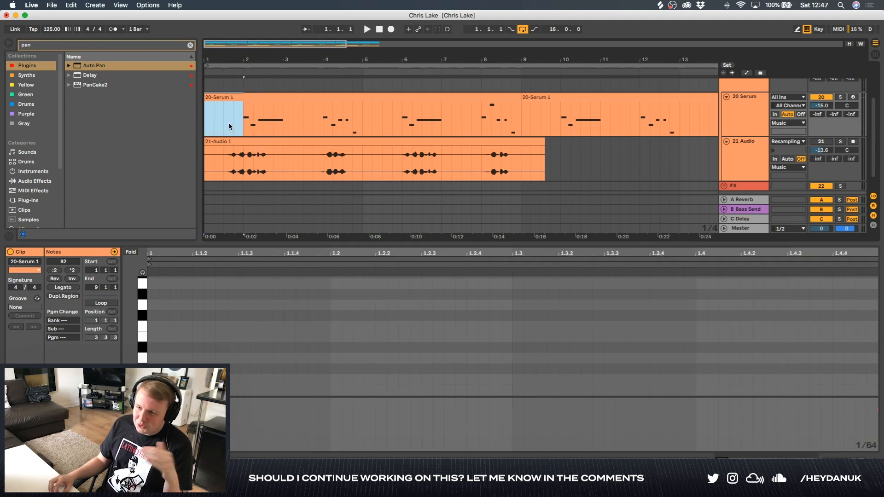
{"action": "left_click", "coordinate": [229, 126]}
{"action": "left_click", "coordinate": [245, 143]}
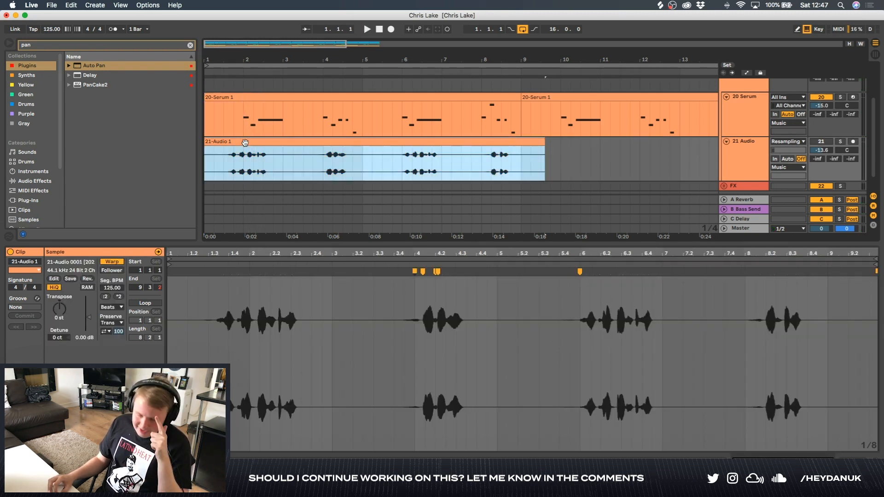
{"action": "scroll", "coordinate": [248, 120], "scroll_direction": "up", "scroll_amount": 5}
{"action": "left_click_drag", "start_coordinate": [235, 120], "coordinate": [256, 121]}
{"action": "scroll", "coordinate": [444, 143], "scroll_direction": "down", "scroll_amount": 5}
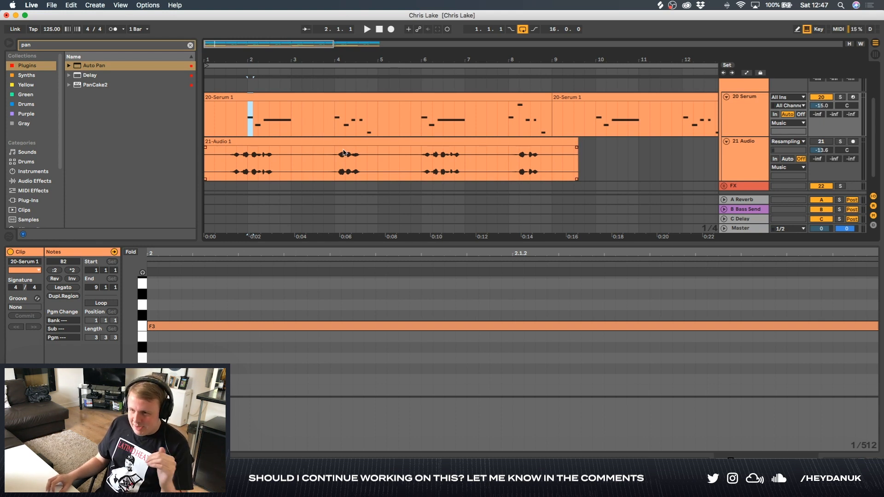
{"action": "left_click", "coordinate": [331, 163]}
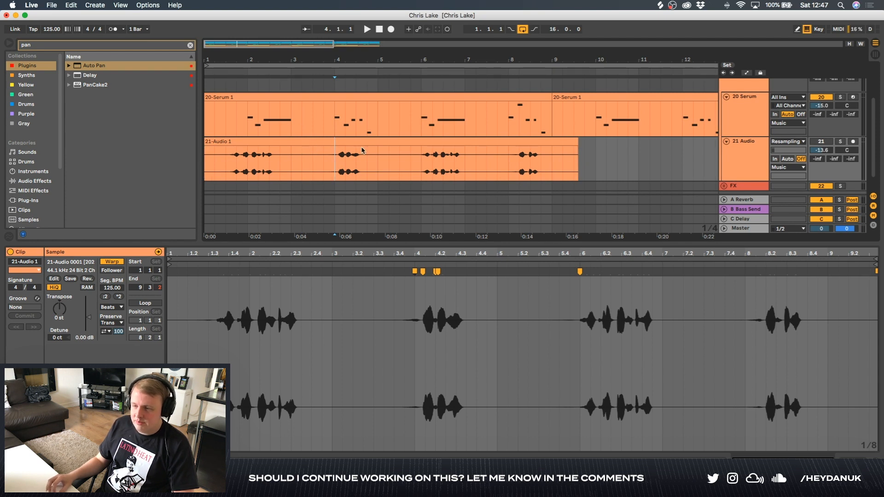
{"action": "key", "text": "space"}
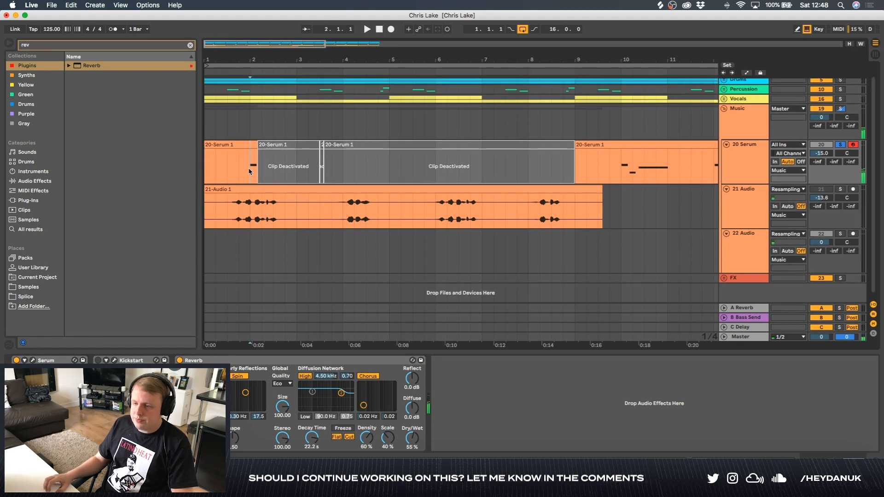
Record the first Serum note's reverb tail onto 22 Audio from bar 2 and set that track's volume to -7.5
{"action": "scroll", "coordinate": [479, 249], "scroll_direction": "down", "scroll_amount": 1}
{"action": "left_click", "coordinate": [480, 249]}
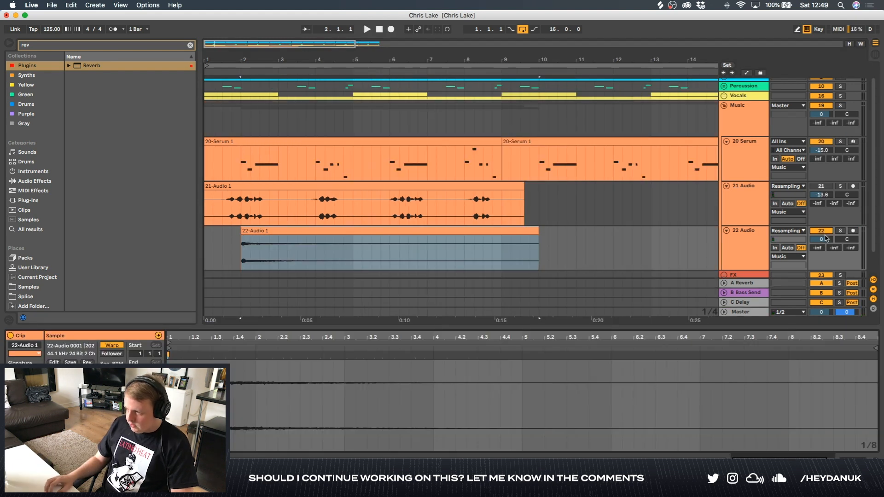
{"action": "left_click_drag", "start_coordinate": [827, 239], "coordinate": [827, 251]}
Shorten the 22 Audio clip to its first bar and reverse it
{"action": "left_click", "coordinate": [244, 256]}
{"action": "left_click_drag", "start_coordinate": [278, 249], "coordinate": [622, 246]}
{"action": "left_click", "coordinate": [266, 239]}
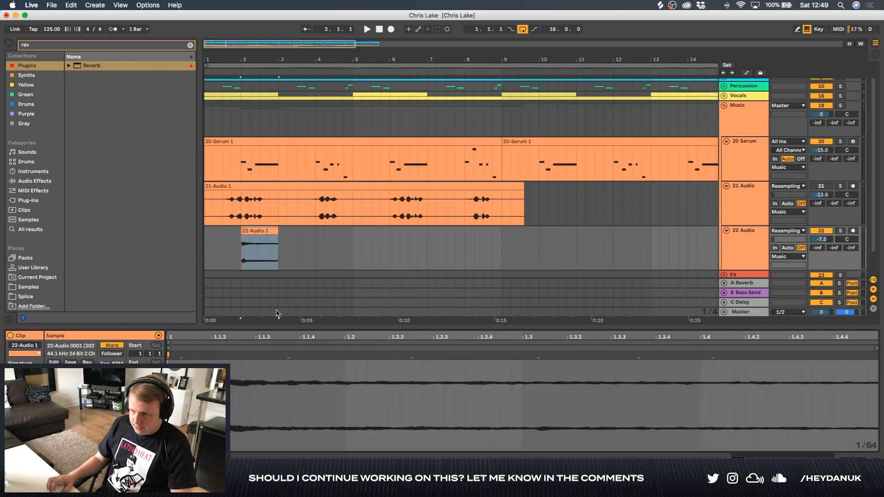
{"action": "left_click", "coordinate": [86, 363]}
Place the reversed 22 Audio clip over bar 1 with a long fade-in and play it from the start
{"action": "mouse_move", "coordinate": [248, 240]}
{"action": "left_mouse_down"}
{"action": "mouse_move", "coordinate": [211, 239]}
{"action": "mouse_move", "coordinate": [232, 238]}
{"action": "left_mouse_up"}
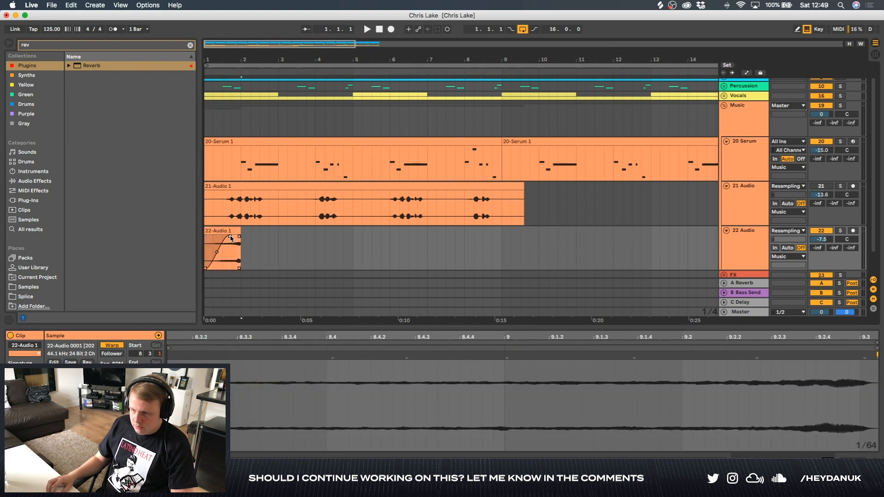
{"action": "left_click", "coordinate": [217, 176]}
{"action": "key", "text": "space"}
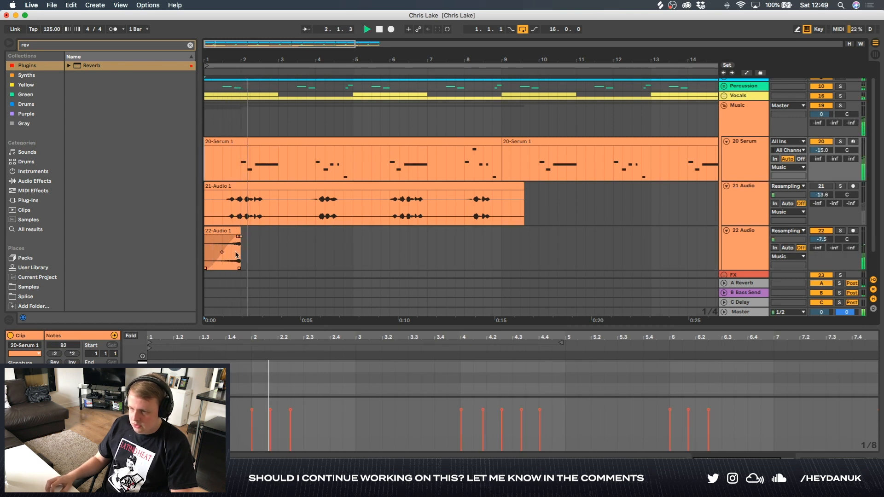
Shift the reversed 22 Audio clip about half a beat later so that it ends exactly at bar 2
{"action": "scroll", "coordinate": [232, 238], "scroll_direction": "up", "scroll_amount": 5}
{"action": "key", "text": "space"}
{"action": "left_click_drag", "start_coordinate": [256, 232], "coordinate": [286, 233]}
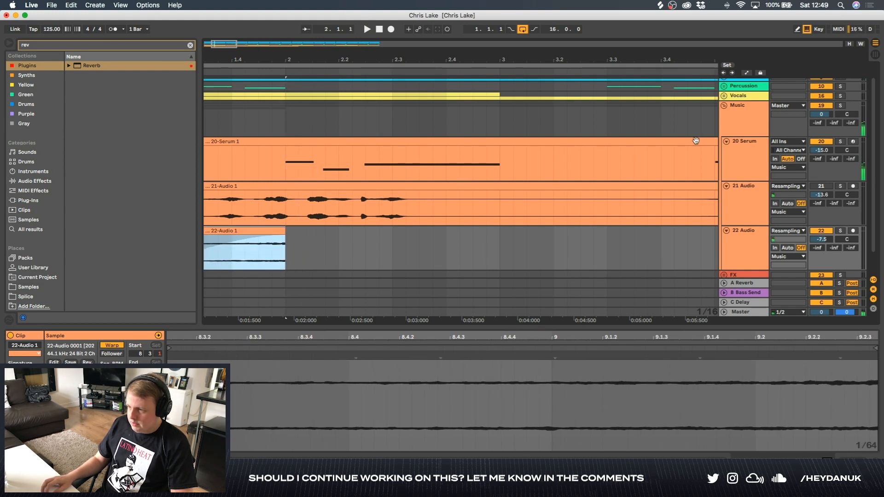
On 20 Serum's active Reverb, set the decay time to 1.53 s and the high diffusion filter to 2.37 kHz during playback
{"action": "left_click", "coordinate": [731, 150]}
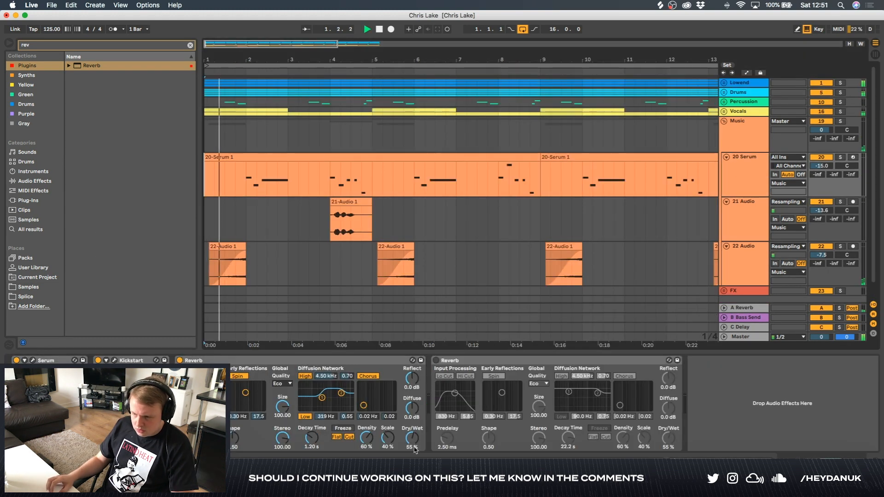
{"action": "left_click_drag", "start_coordinate": [310, 441], "coordinate": [310, 427]}
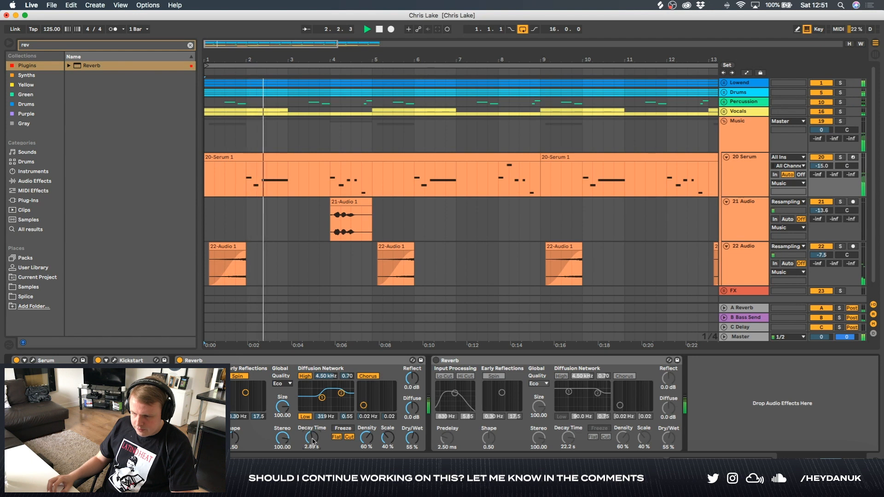
{"action": "key", "text": "space"}
{"action": "key", "text": "space"}
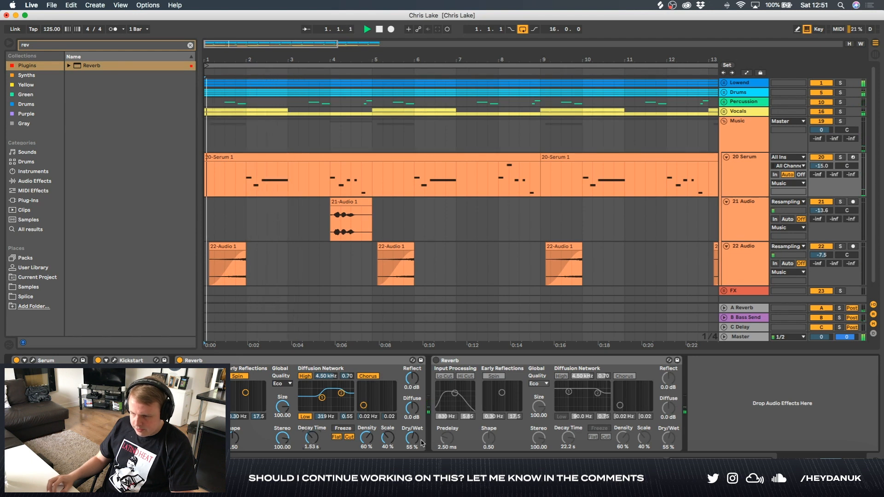
{"action": "left_click_drag", "start_coordinate": [341, 393], "coordinate": [337, 394]}
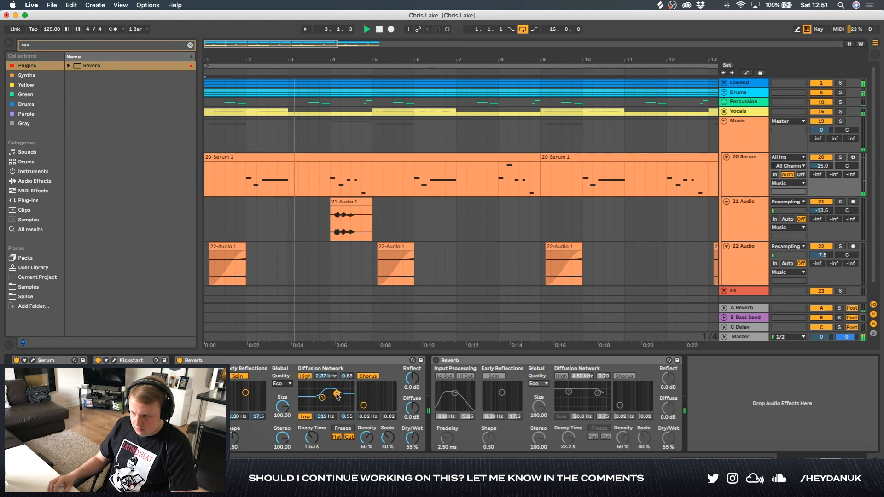
Set the 20 Serum Reverb's decay time to 2.64 s and the 21 Audio track's volume to -15.5 dB while auditioning from bar 4
{"action": "key", "text": "space"}
{"action": "key", "text": "space"}
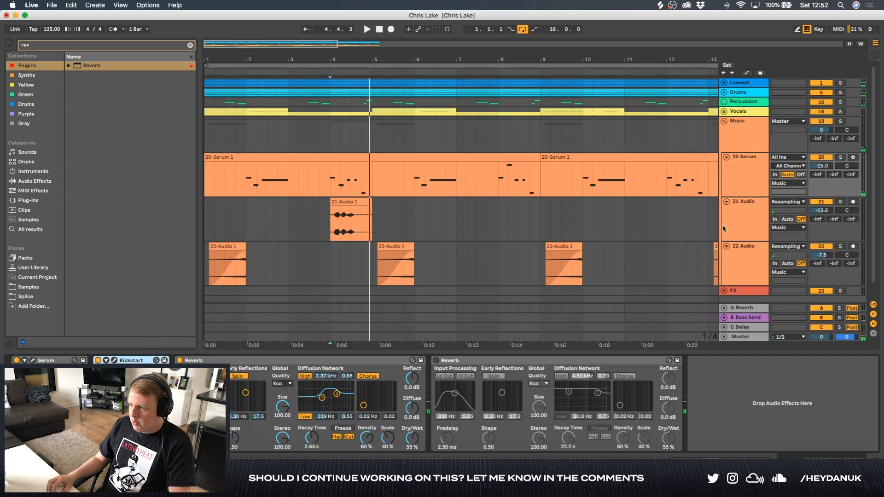
{"action": "left_click", "coordinate": [723, 228]}
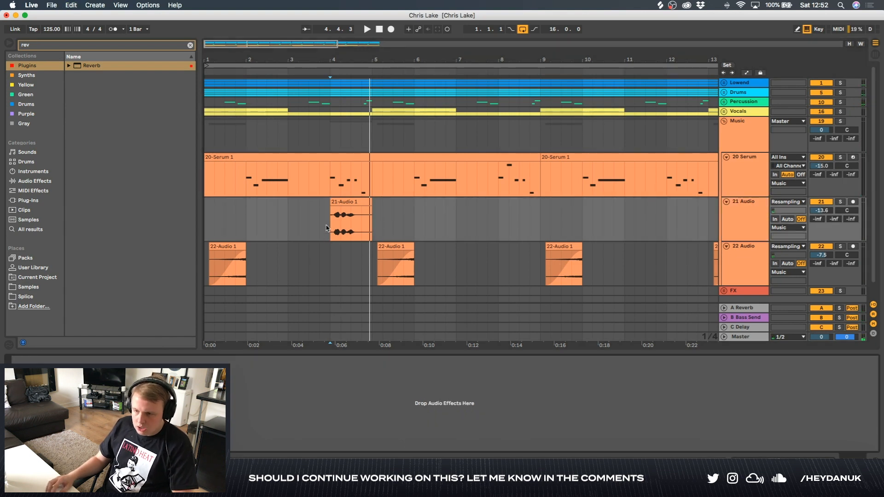
{"action": "key", "text": "space"}
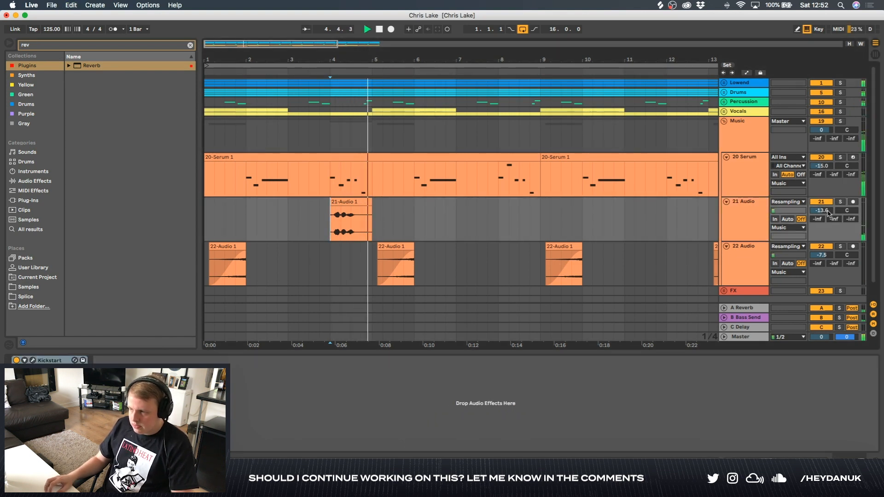
Copy the active Reverb from 20 Serum to 21 Audio, placing it before Kickstart, and play from bar 4
{"action": "left_click", "coordinate": [738, 178]}
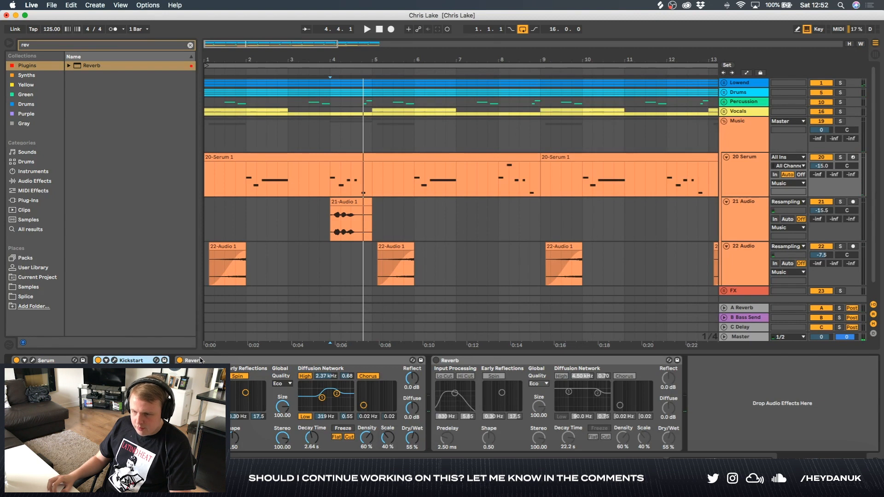
{"action": "left_click", "coordinate": [200, 360]}
{"action": "key", "text": "super+c"}
{"action": "left_click", "coordinate": [731, 226]}
{"action": "left_click", "coordinate": [344, 374]}
{"action": "key", "text": "super+v"}
{"action": "left_click", "coordinate": [326, 213]}
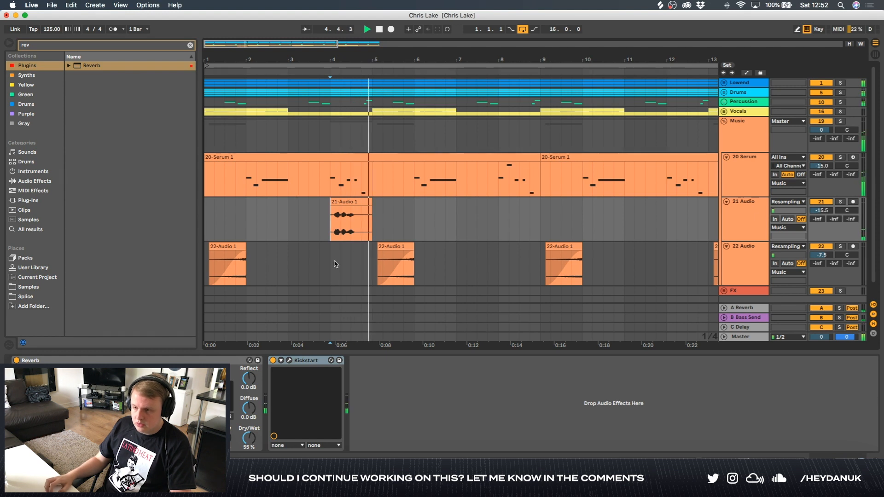
{"action": "scroll", "coordinate": [336, 234], "scroll_direction": "down", "scroll_amount": 5}
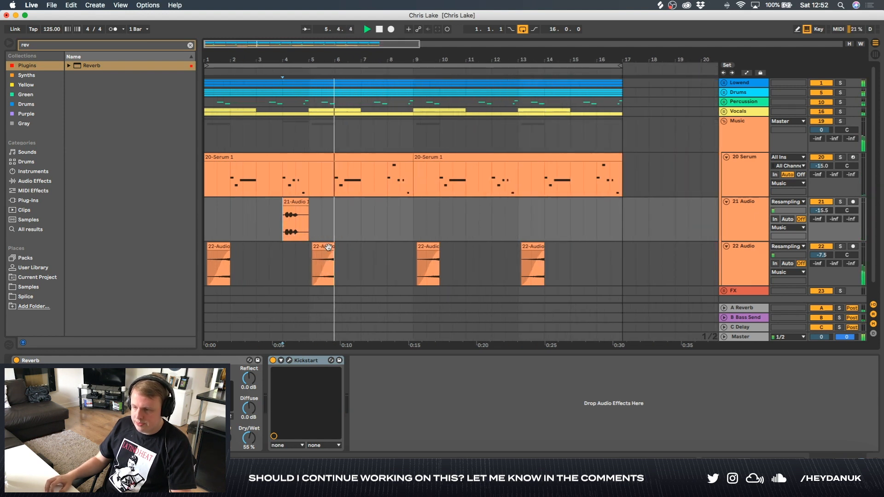
Add an Auto Pan after Kickstart on the 22 Audio track
{"action": "left_click", "coordinate": [328, 248]}
{"action": "key", "text": "space"}
{"action": "double_click", "coordinate": [746, 257]}
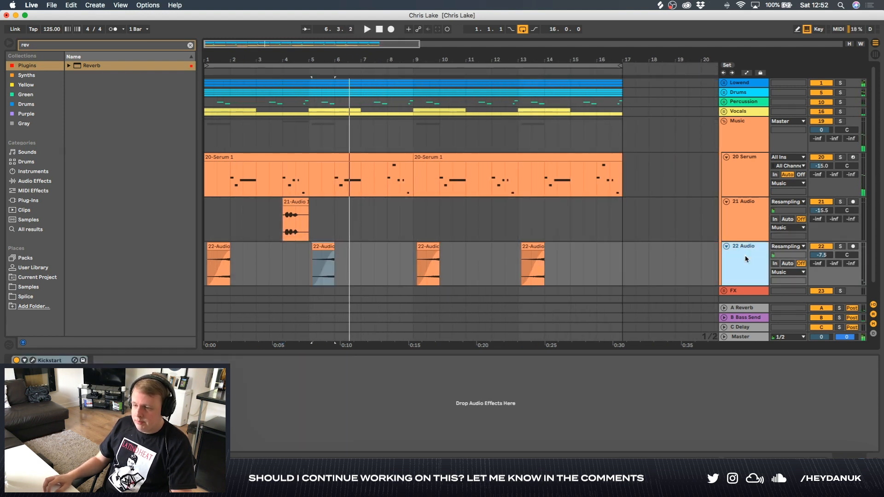
{"action": "key", "text": "super+f"}
{"action": "type", "text": "auto"}
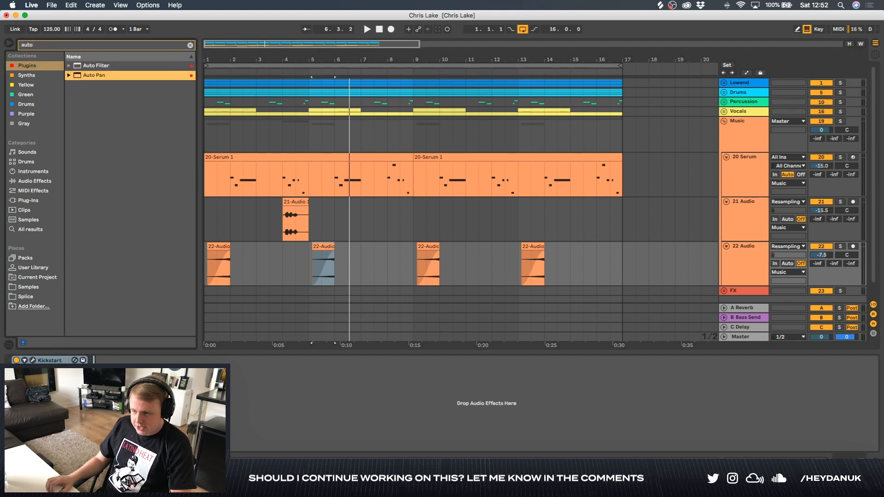
{"action": "key", "text": "Return"}
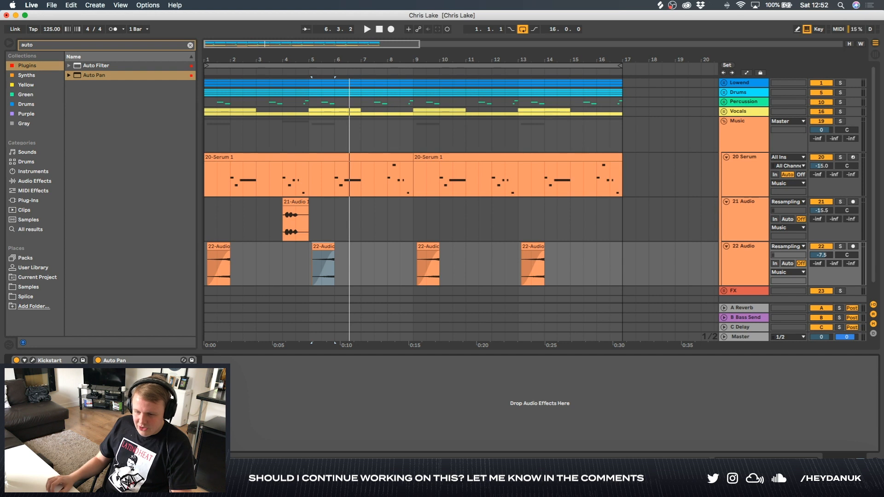
Audition the Auto Pan from bar 1 and automate its Frequency in a falling curve across the 22 Audio clip at bar 5
{"action": "key", "text": "space"}
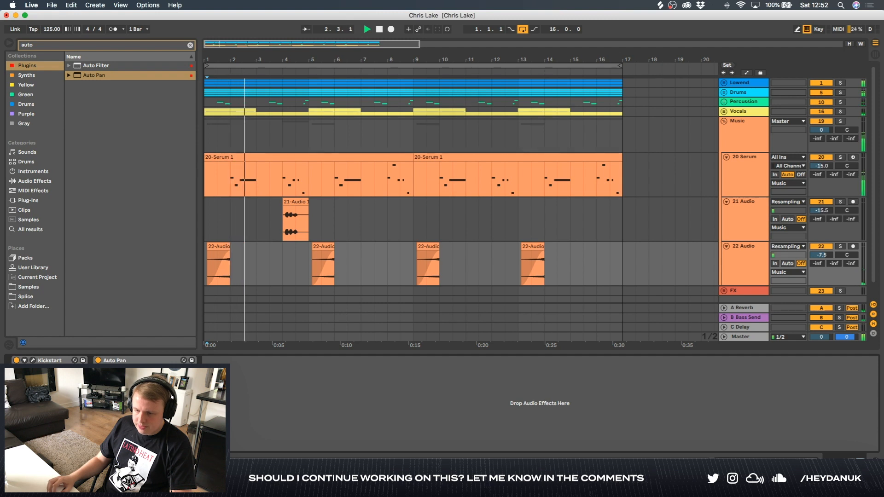
{"action": "key", "text": "space"}
{"action": "key", "text": "space"}
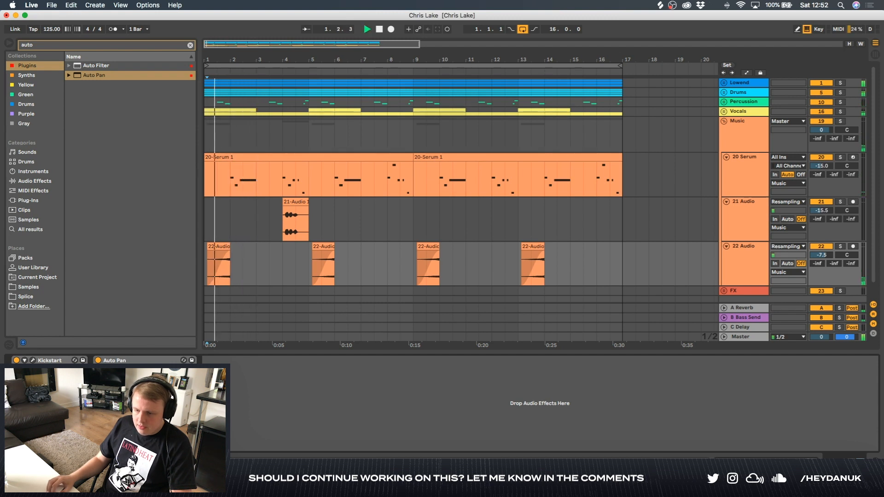
{"action": "key", "text": "space"}
{"action": "key", "text": "space"}
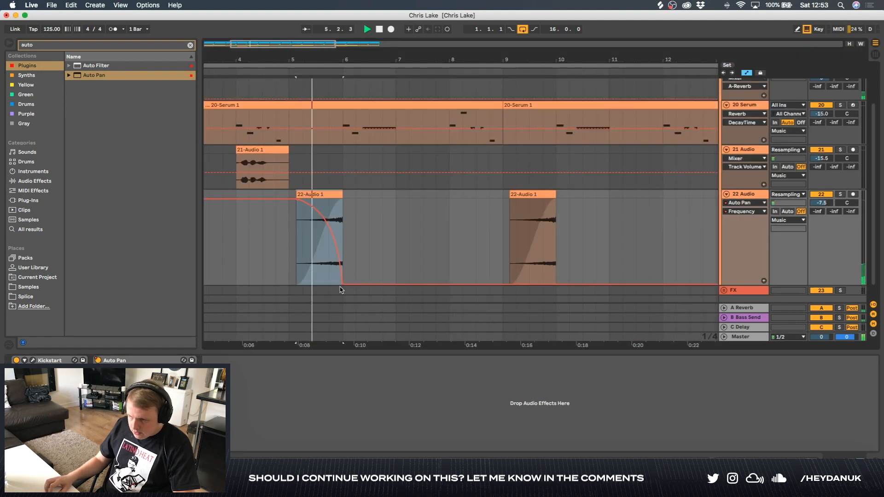
Reshape the Auto Pan Frequency curve with a lower starting value and a sharp drop at the clip's end, and audition it
{"action": "mouse_move", "coordinate": [340, 286]}
{"action": "left_mouse_down"}
{"action": "mouse_move", "coordinate": [352, 242]}
{"action": "mouse_move", "coordinate": [357, 278]}
{"action": "mouse_move", "coordinate": [348, 285]}
{"action": "left_mouse_up"}
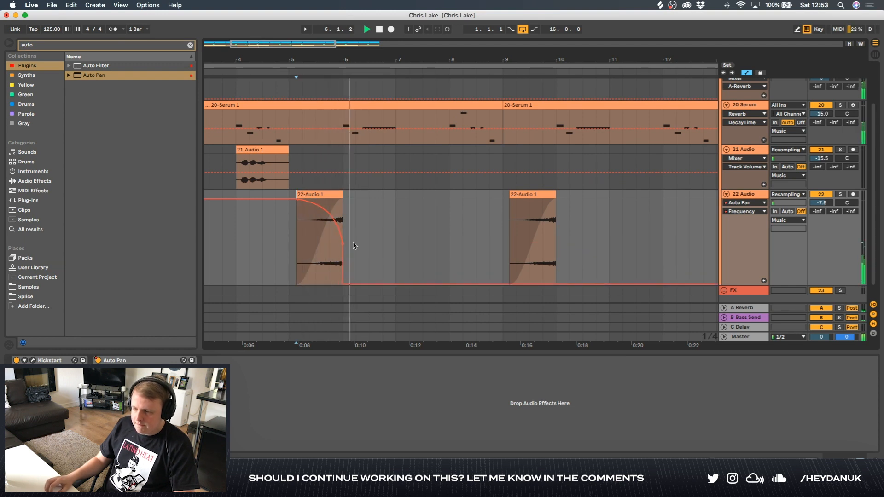
{"action": "mouse_move", "coordinate": [330, 211]}
{"action": "left_mouse_down"}
{"action": "mouse_move", "coordinate": [299, 210]}
{"action": "mouse_move", "coordinate": [322, 213]}
{"action": "left_mouse_up"}
{"action": "key", "text": "space"}
{"action": "key", "text": "space"}
{"action": "key", "text": "space"}
{"action": "key", "text": "space"}
Play the arrangement from the start, collapse the 22 Audio track and hide the automation lanes
{"action": "key", "text": "minus"}
{"action": "key", "text": "minus"}
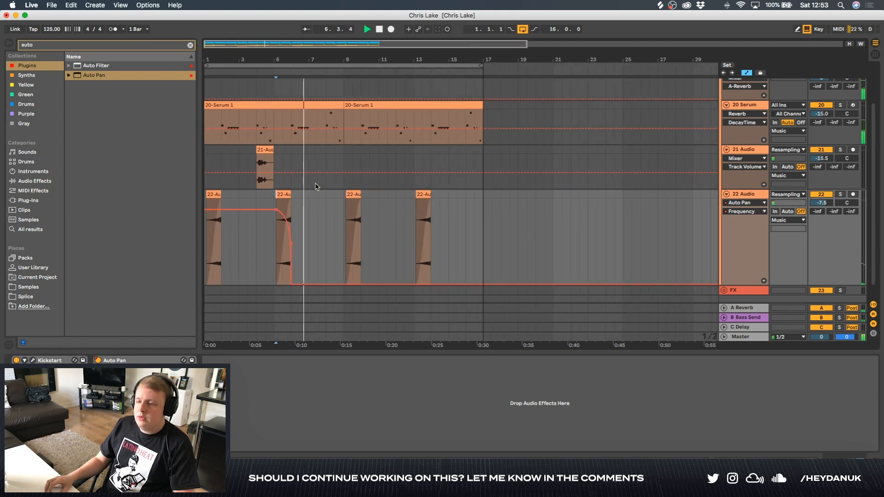
{"action": "left_click", "coordinate": [205, 184]}
{"action": "key", "text": "space"}
{"action": "key", "text": "space"}
{"action": "left_click", "coordinate": [726, 194]}
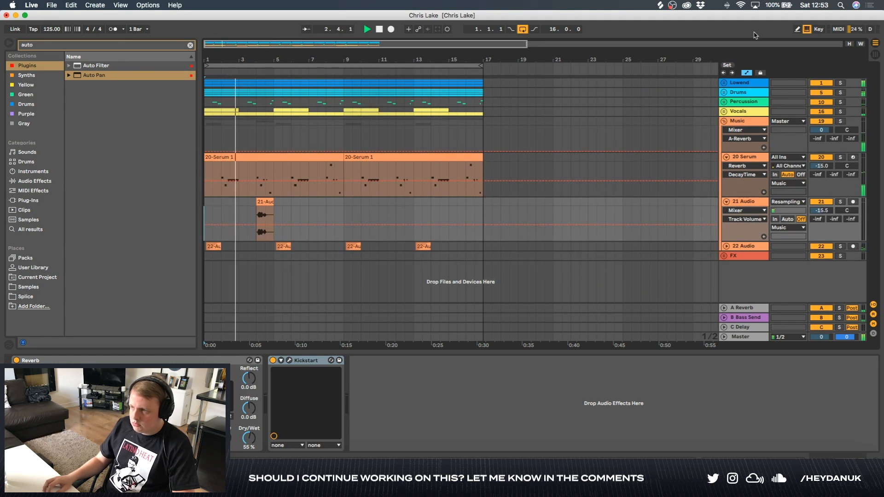
{"action": "key", "text": "a"}
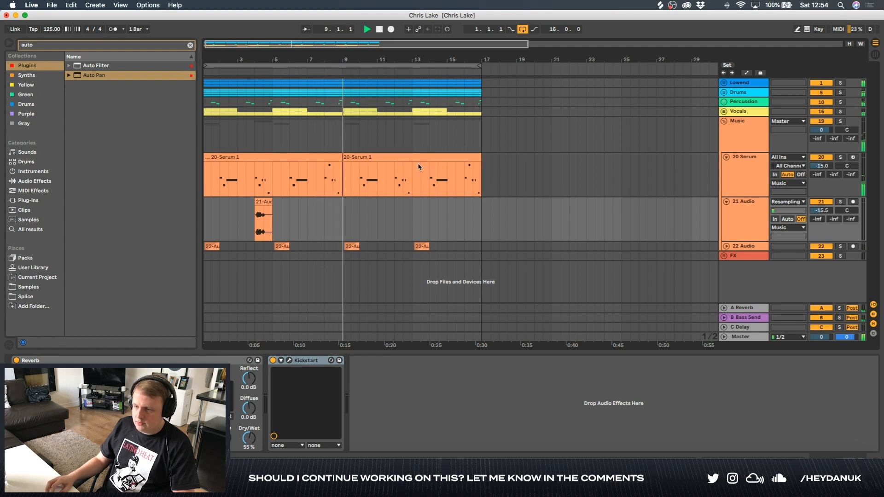
Duplicate the first eight bars of the 21 Audio track into bars 9 to 16
{"action": "left_click_drag", "start_coordinate": [346, 221], "coordinate": [206, 222]}
{"action": "key", "text": "super+d"}
{"action": "left_click", "coordinate": [426, 219]}
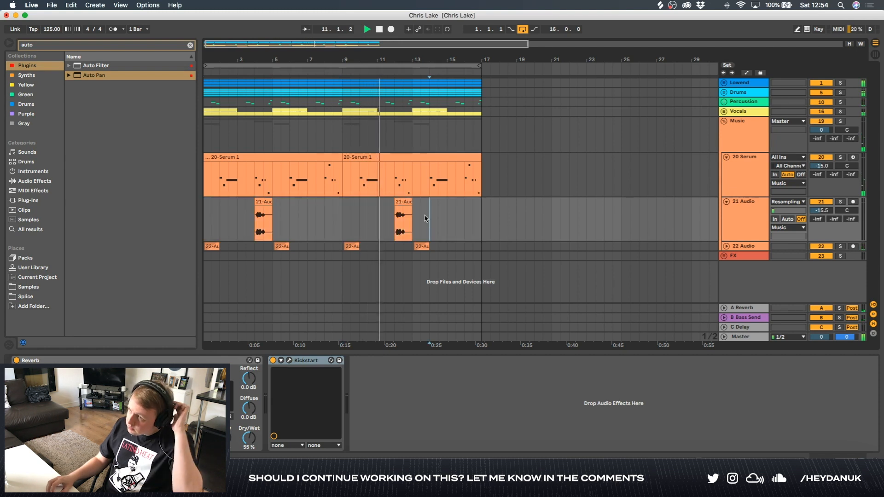
Expand the Vocals group and set track 17 AQU_100 to -20.0 dB and track 18 Vocals to -8.0 dB
{"action": "left_click", "coordinate": [724, 112]}
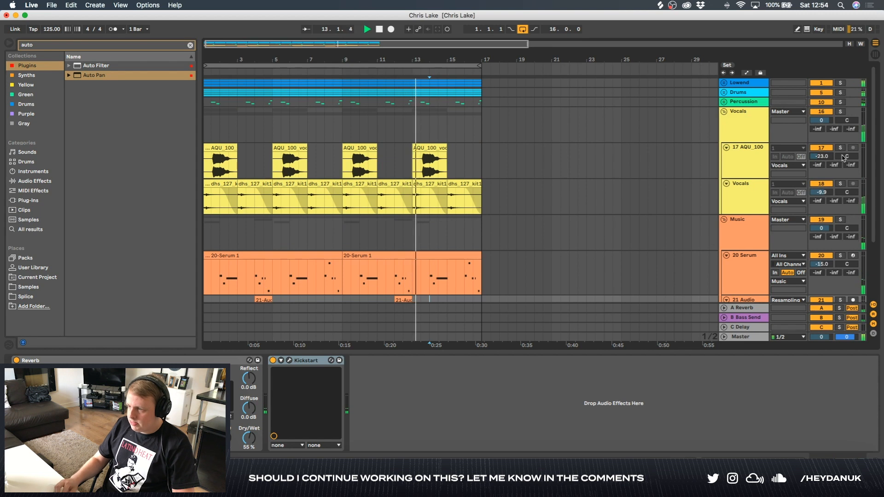
{"action": "scroll", "coordinate": [497, 148], "scroll_direction": "down", "scroll_amount": 1}
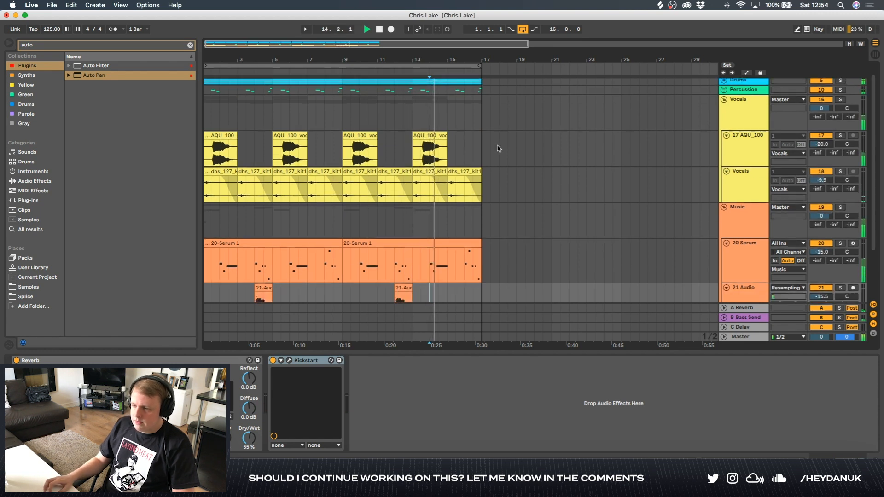
{"action": "scroll", "coordinate": [497, 148], "scroll_direction": "down", "scroll_amount": 2}
{"action": "left_click_drag", "start_coordinate": [825, 161], "coordinate": [825, 157]}
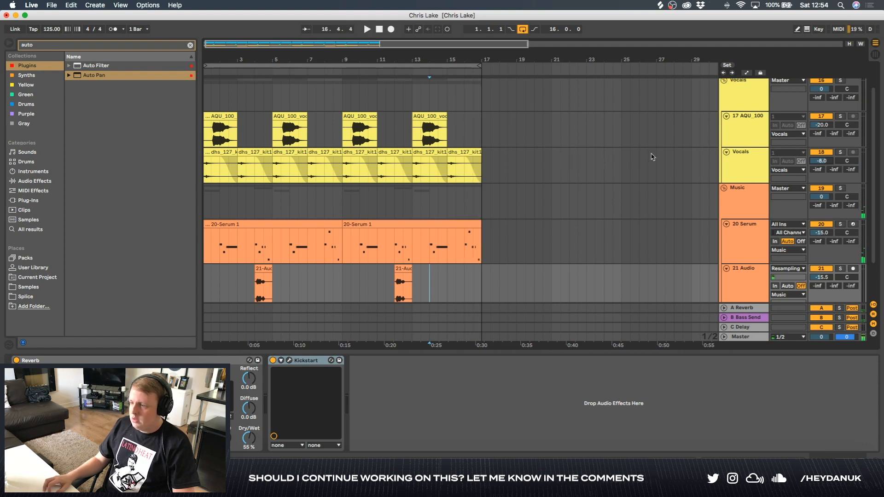
Collapse the Vocals and Music groups and clear the browser search
{"action": "scroll", "coordinate": [651, 157], "scroll_direction": "up", "scroll_amount": 3}
{"action": "left_click", "coordinate": [724, 112]}
{"action": "left_click", "coordinate": [724, 122]}
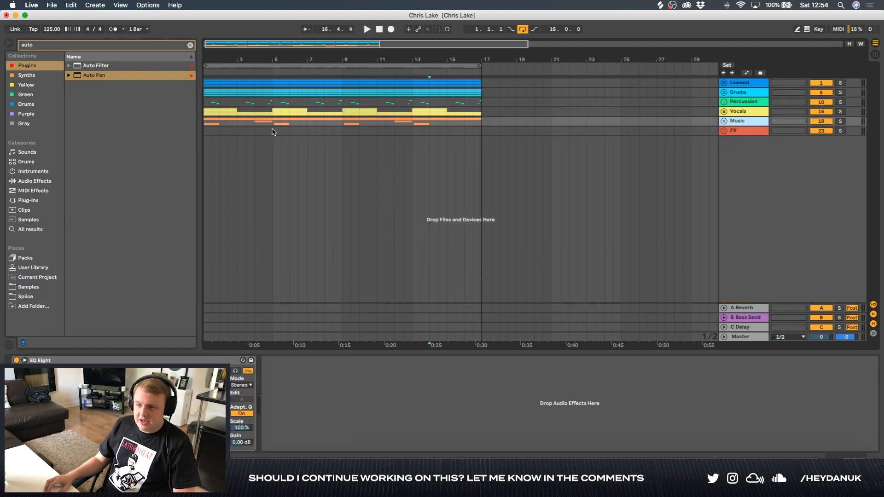
{"action": "left_click", "coordinate": [190, 45]}
{"action": "left_click_drag", "start_coordinate": [343, 122], "coordinate": [172, 69]}
{"action": "left_click", "coordinate": [255, 85]}
{"action": "left_click_drag", "start_coordinate": [344, 91], "coordinate": [187, 131]}
{"action": "left_click", "coordinate": [336, 124]}
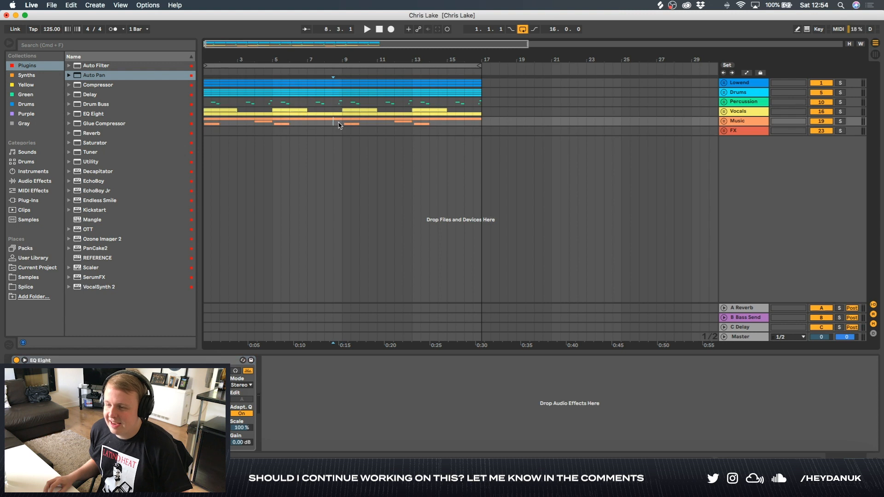
{"action": "left_click_drag", "start_coordinate": [341, 121], "coordinate": [197, 82]}
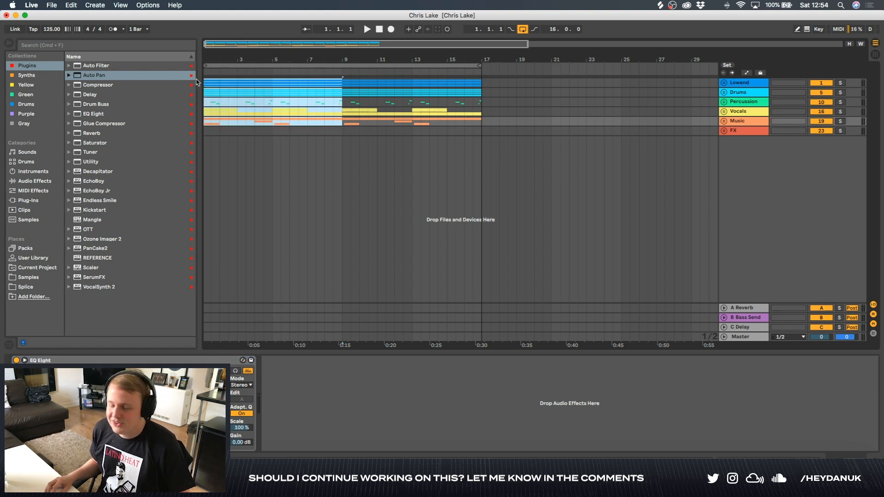
{"action": "left_click", "coordinate": [748, 122]}
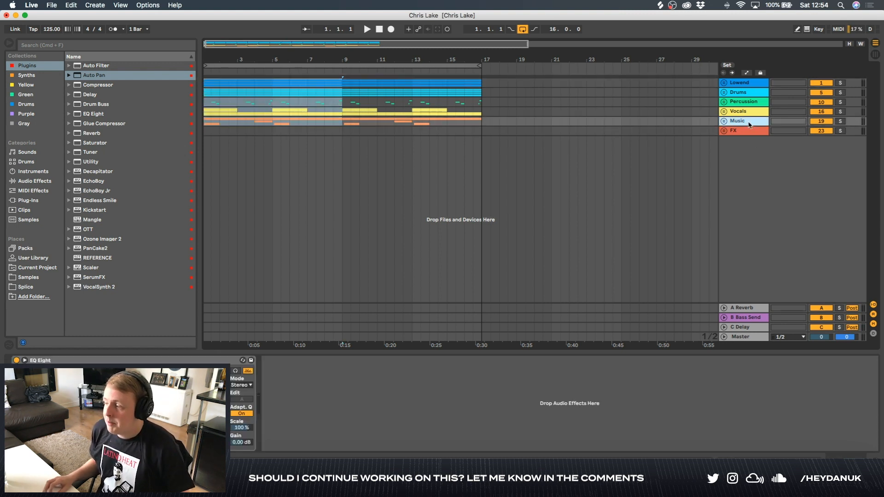
{"action": "left_click", "coordinate": [208, 104]}
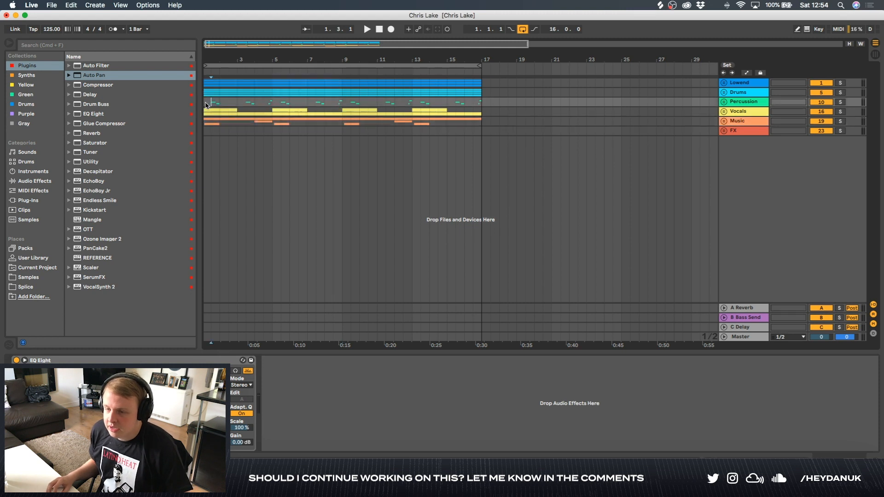
{"action": "scroll", "coordinate": [244, 117], "scroll_direction": "left", "scroll_amount": 1}
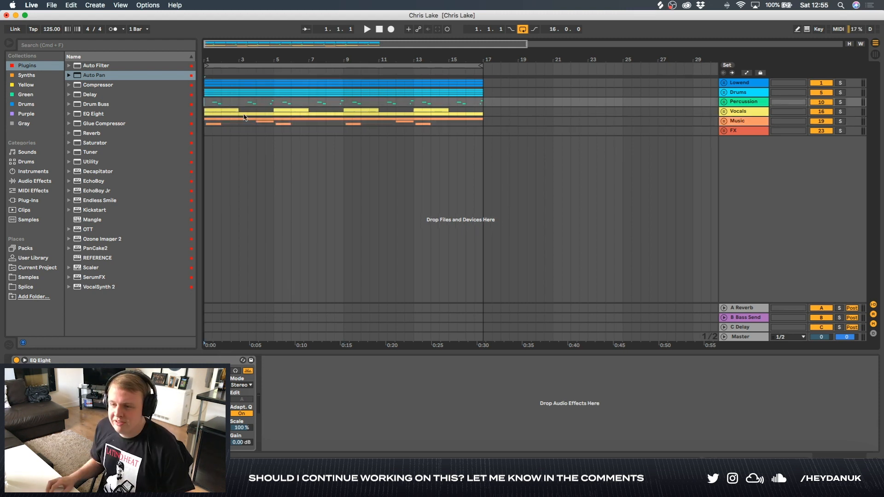